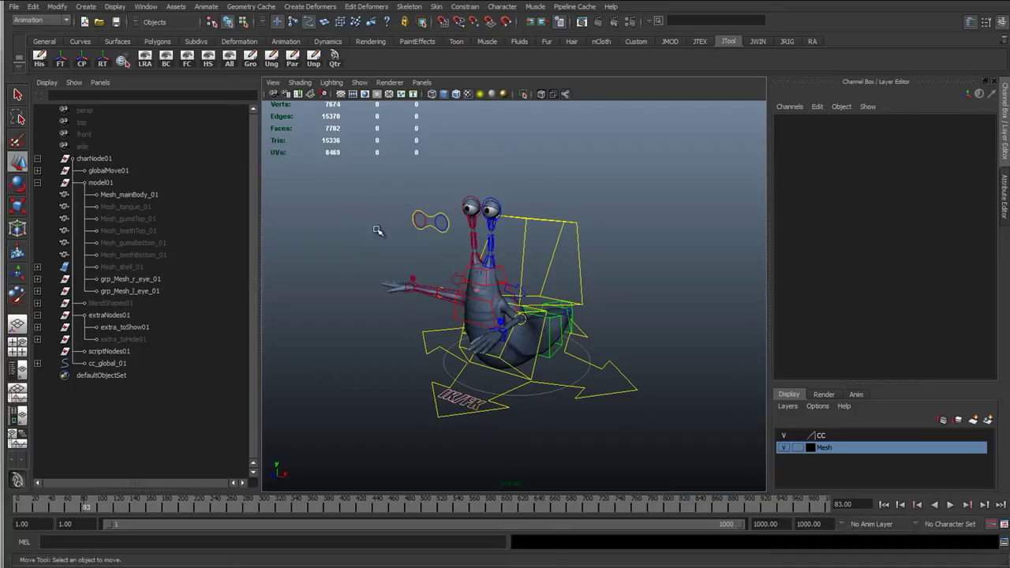
Unhide the snail's shell by setting the visibility of Mesh_shell_01 to on, and clear the selection.
left_click_drag(431, 264, 375, 276, "alt")
scroll(374, 276, "up", 3)
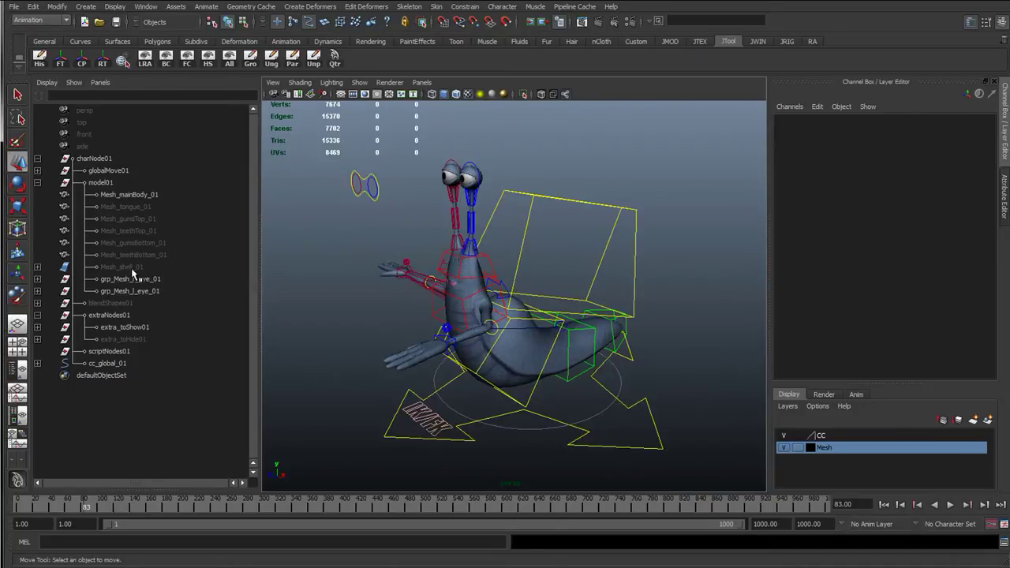
left_click(115, 269)
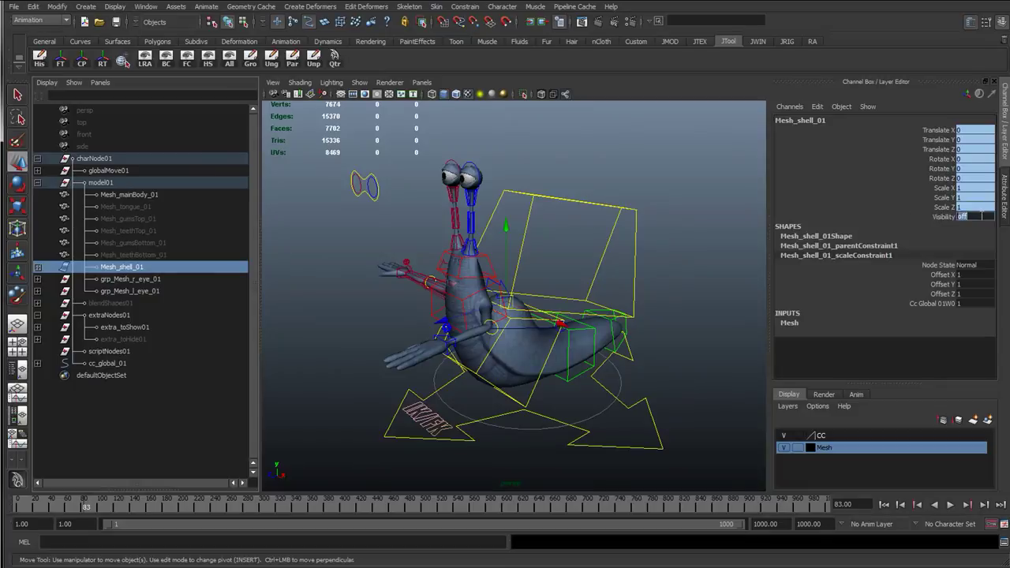
type("1")
key("Return")
left_click(372, 250)
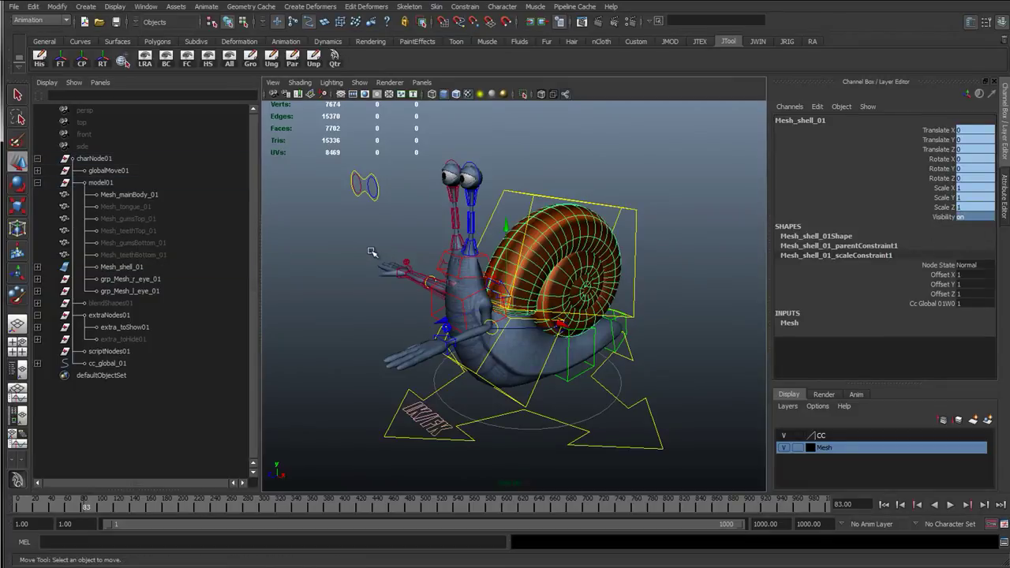
scroll(398, 282, "up", 3)
left_click_drag(398, 282, 474, 300, "alt")
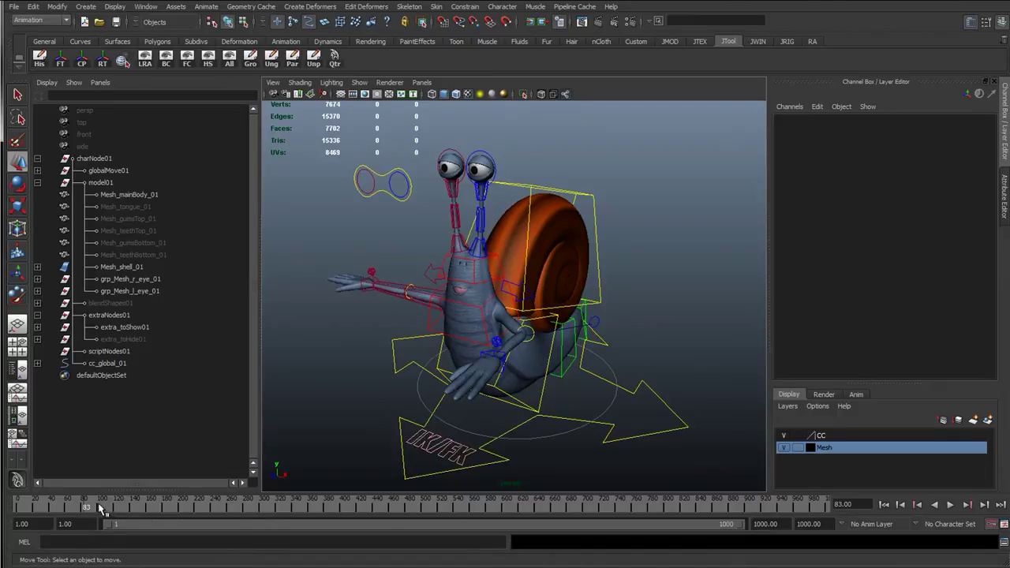
Return the animation to frame 1 so the snail rig stands in its starting pose.
left_click_drag(44, 506, 17, 506)
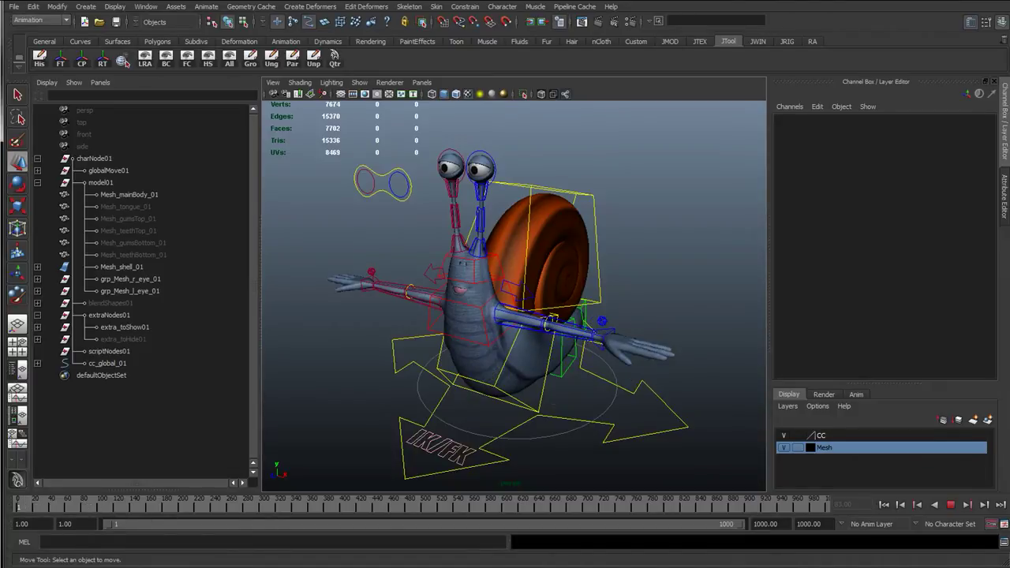
key("alt+v")
left_click_drag(508, 343, 533, 323, "alt")
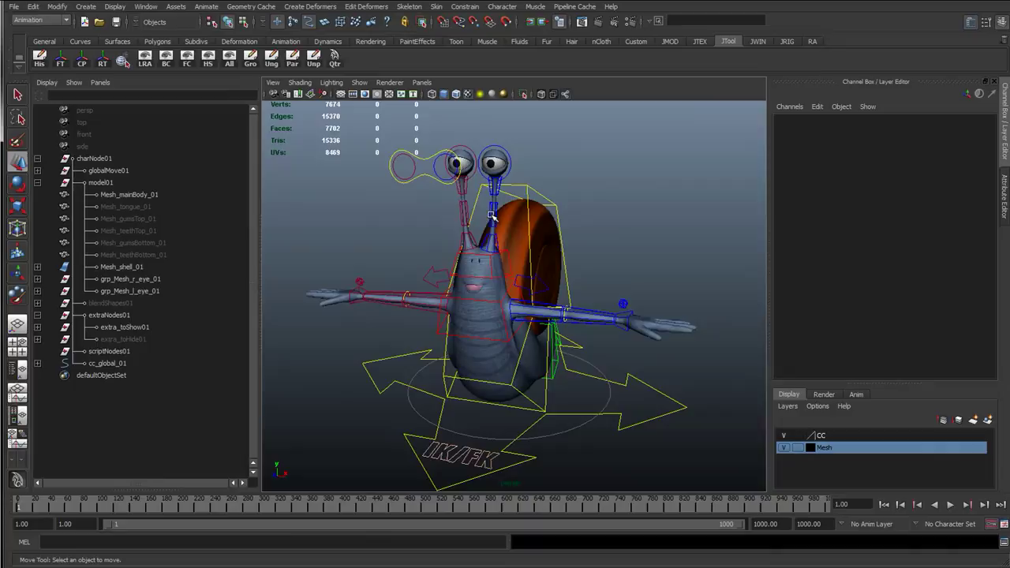
left_click_drag(479, 304, 434, 301, "alt")
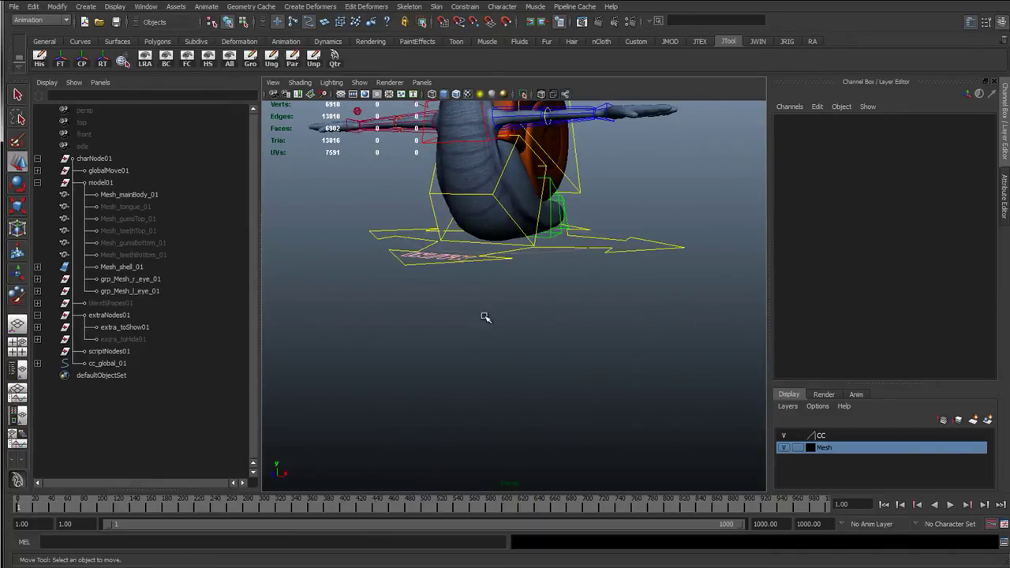
left_click_drag(528, 189, 450, 318, "alt")
right_click_drag(451, 318, 505, 303, "alt")
middle_click_drag(505, 303, 521, 331, "alt")
left_click(570, 300)
key("e")
left_click_drag(582, 309, 400, 382, "alt")
key("q")
left_click(466, 386)
key("w")
key("ctrl+z")
Try moving the cc_upperBody_01 control upwards to stretch the snail's body, and undo the move.
left_click(412, 320)
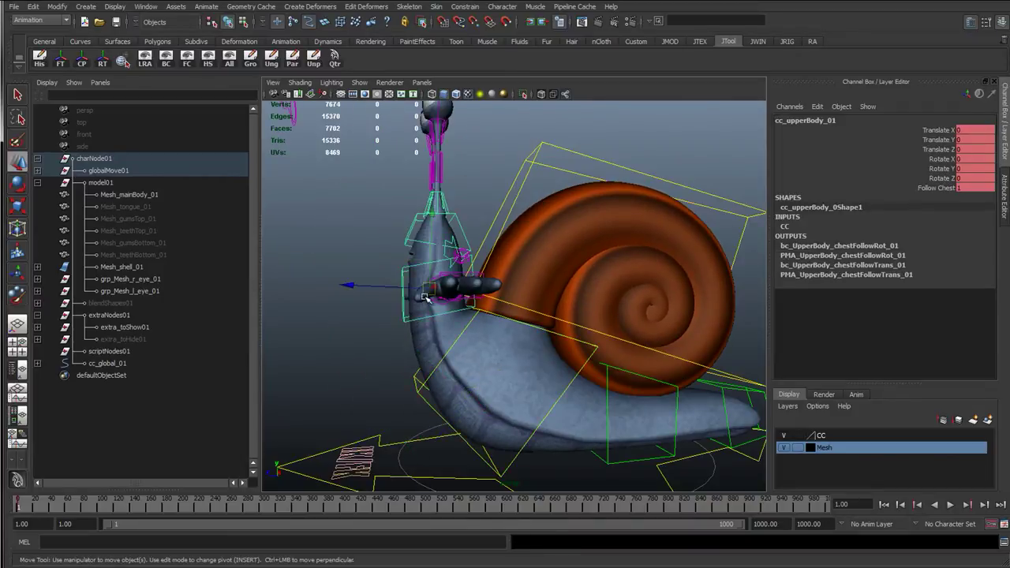
left_click_drag(425, 296, 411, 174)
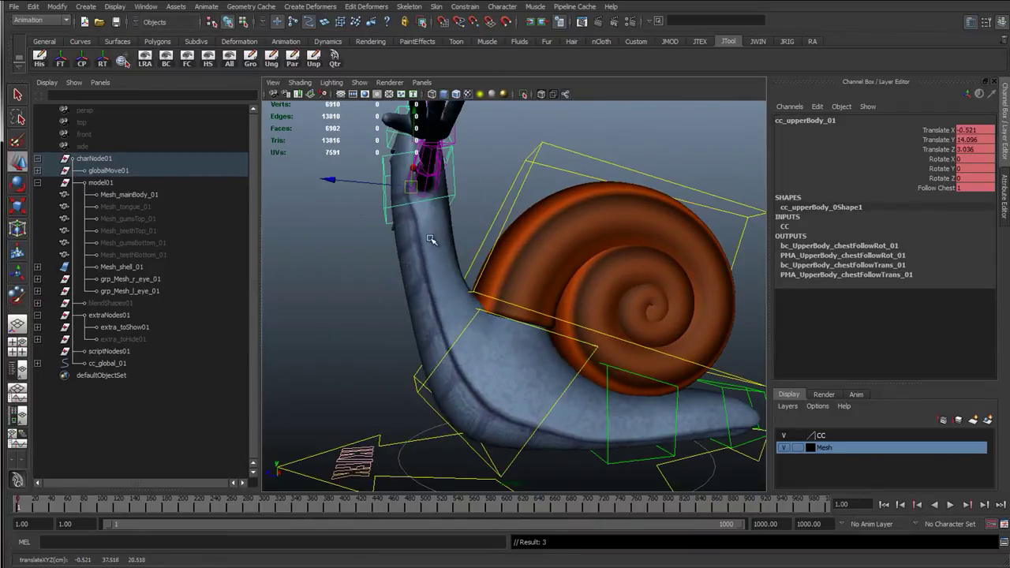
left_click_drag(434, 241, 577, 266, "alt")
right_click_drag(577, 266, 481, 271, "alt")
left_click_drag(481, 272, 590, 288, "alt")
key("ctrl+z")
Test the body stretch by moving cc_upperBody_01 to about Translate Y 29.467 and Z 7.984, undo the moves and deselect the control.
right_click_drag(590, 287, 641, 292, "alt")
left_click_drag(553, 254, 675, 165)
right_click_drag(621, 227, 578, 182, "alt")
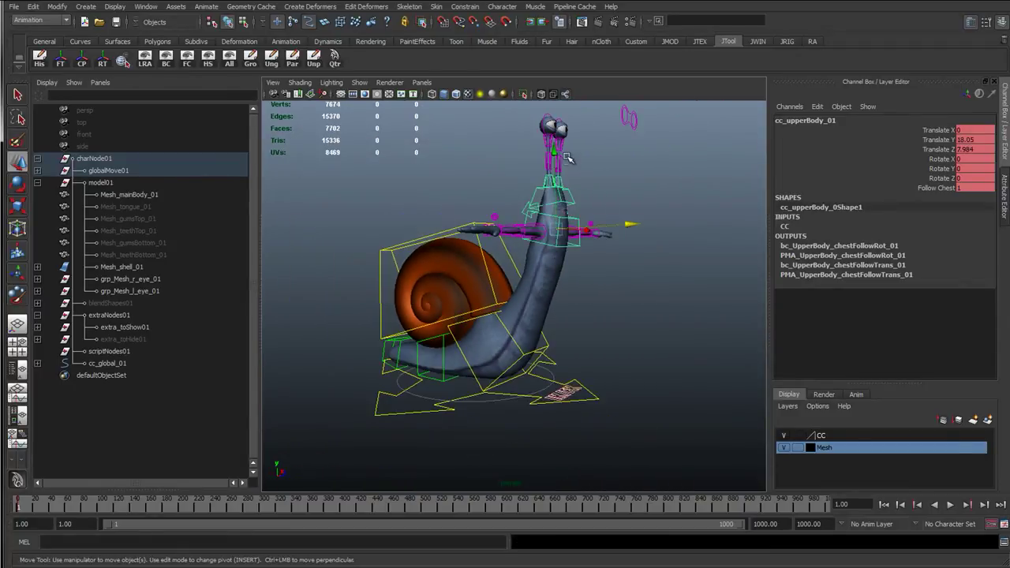
left_click_drag(556, 153, 566, 135)
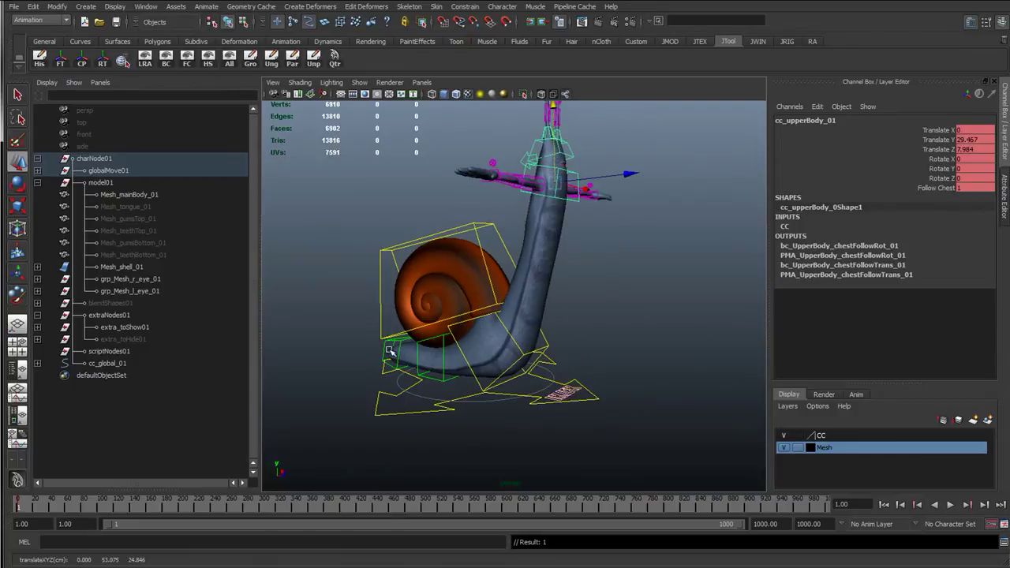
key("ctrl+z")
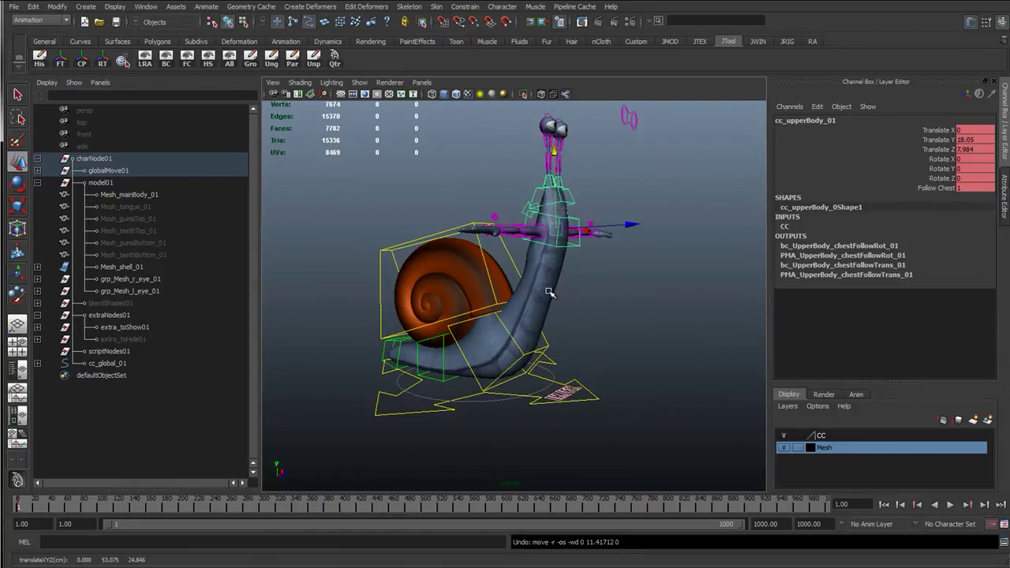
key("ctrl+z")
key("ctrl+z")
left_click_drag(631, 339, 471, 339, "alt")
right_click_drag(471, 339, 655, 331, "alt")
left_click(683, 250)
right_click_drag(510, 256, 466, 276, "alt")
left_click_drag(466, 276, 428, 297, "alt")
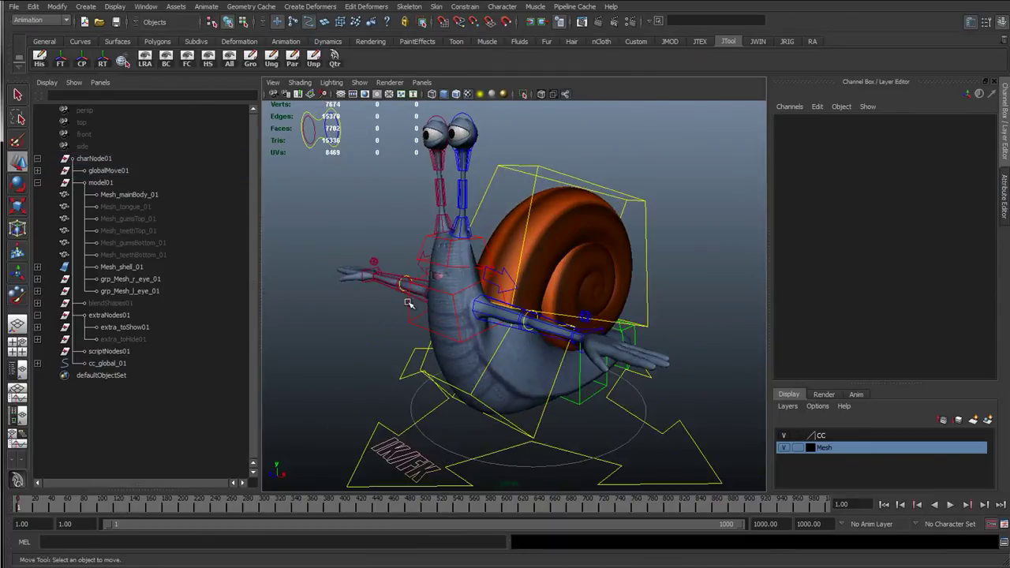
Collapse the model01 group and the whole charNode01 hierarchy in the Outliner, and clear the selection.
left_click(37, 183)
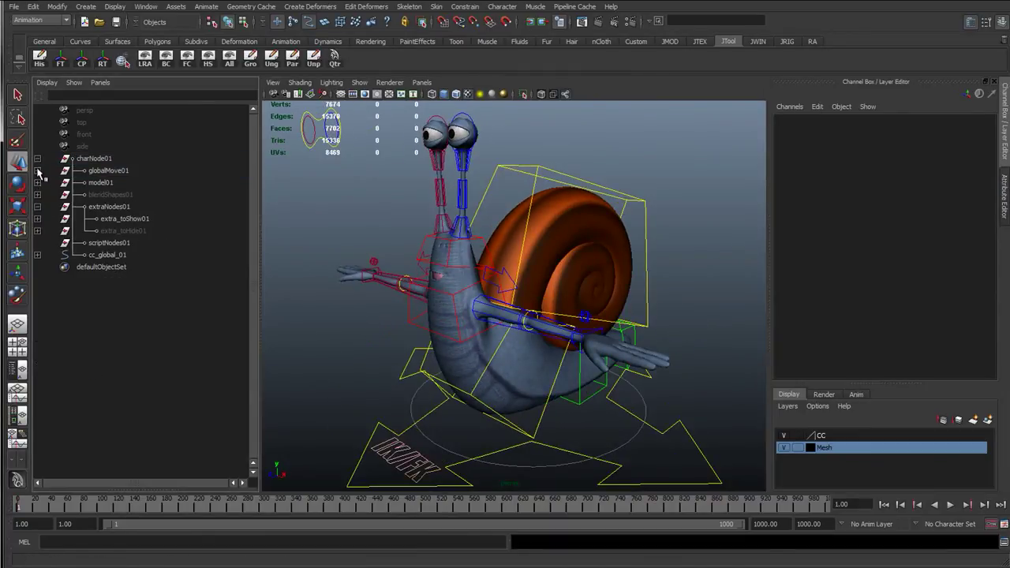
left_click(92, 158)
left_click(37, 159)
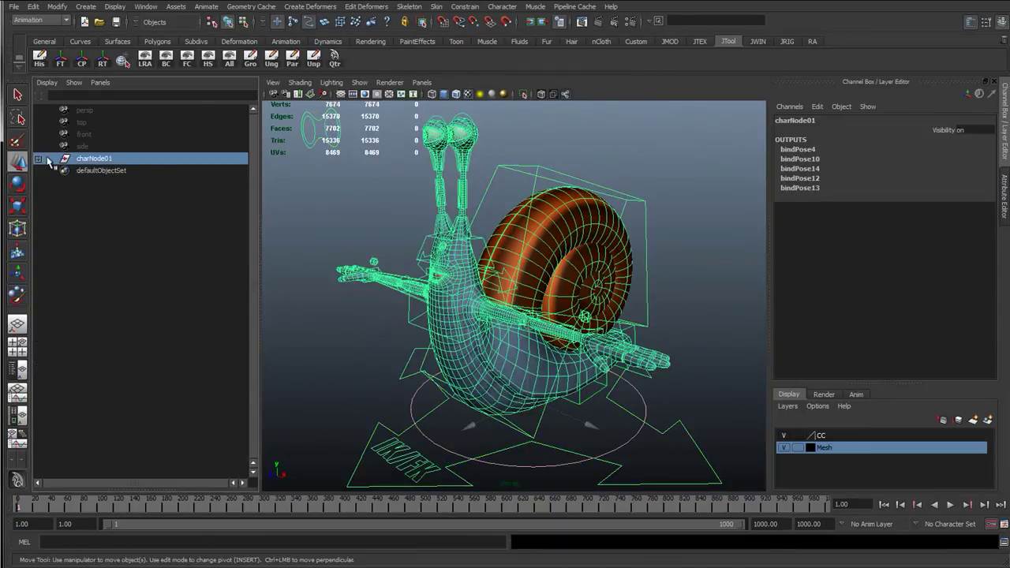
left_click(313, 223)
middle_click_drag(487, 393, 447, 339, "alt")
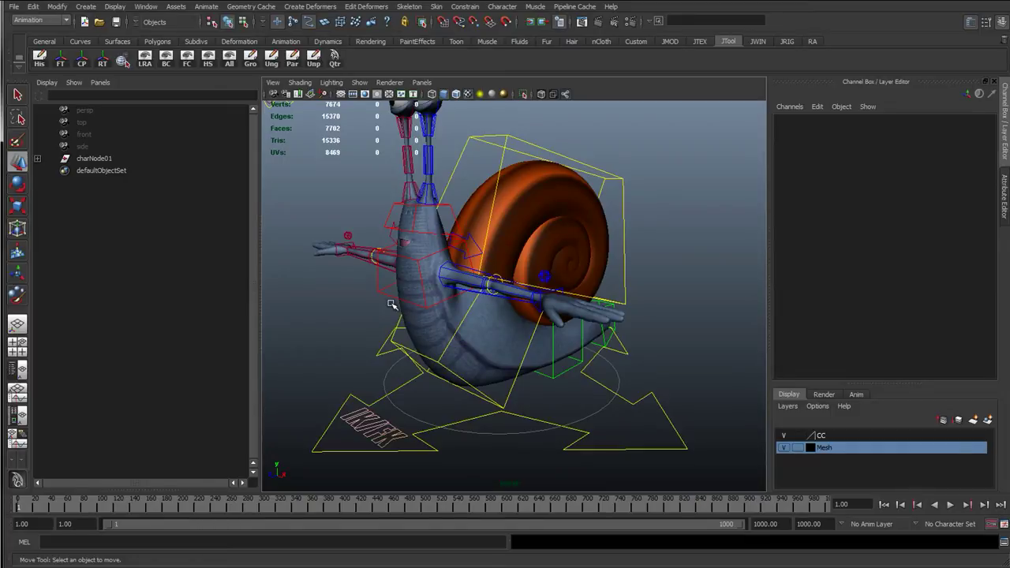
right_click_drag(391, 304, 327, 259, "alt")
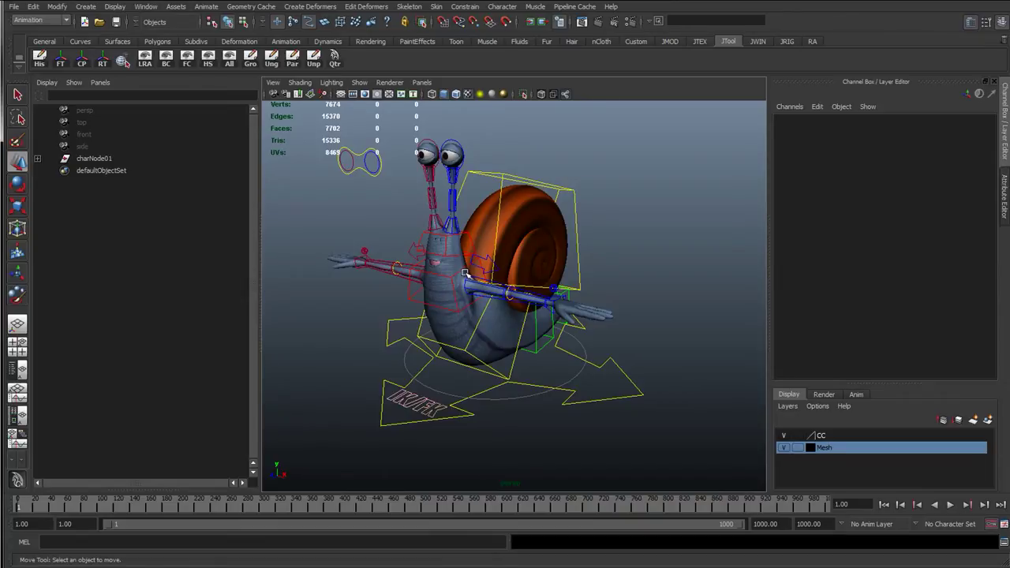
scroll(458, 284, "up", 3)
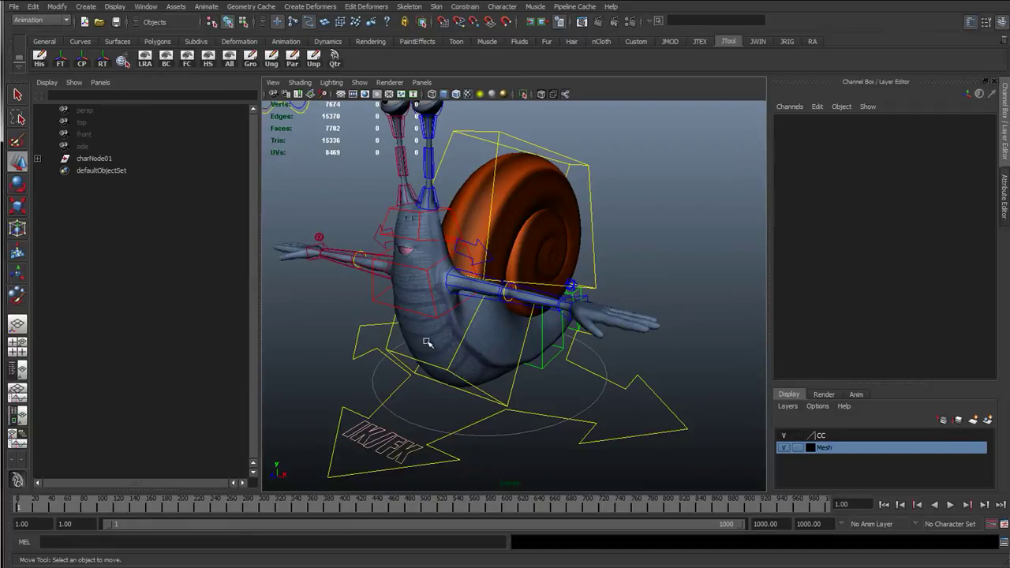
scroll(558, 366, "down", 2)
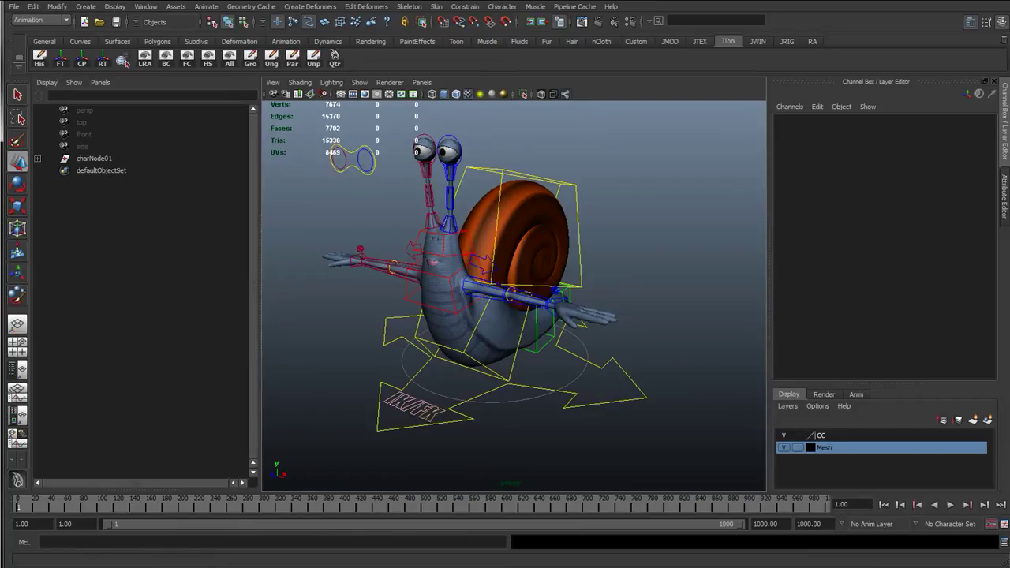
Bring the file browser window over the scene, enlarge it and open the scenes folder of the Snail project.
left_click_drag(2, 80, 298, 83)
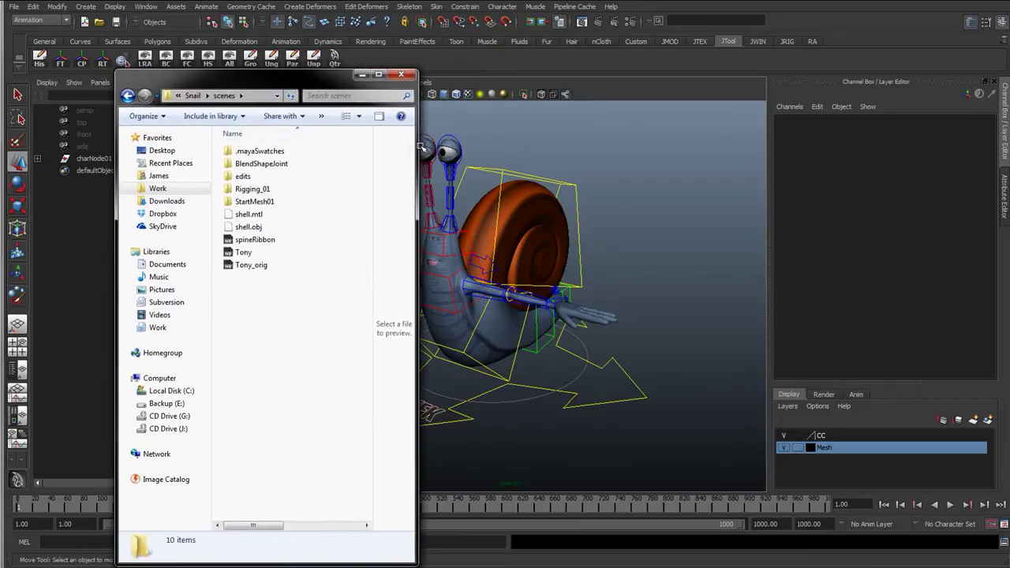
left_click_drag(420, 147, 740, 147)
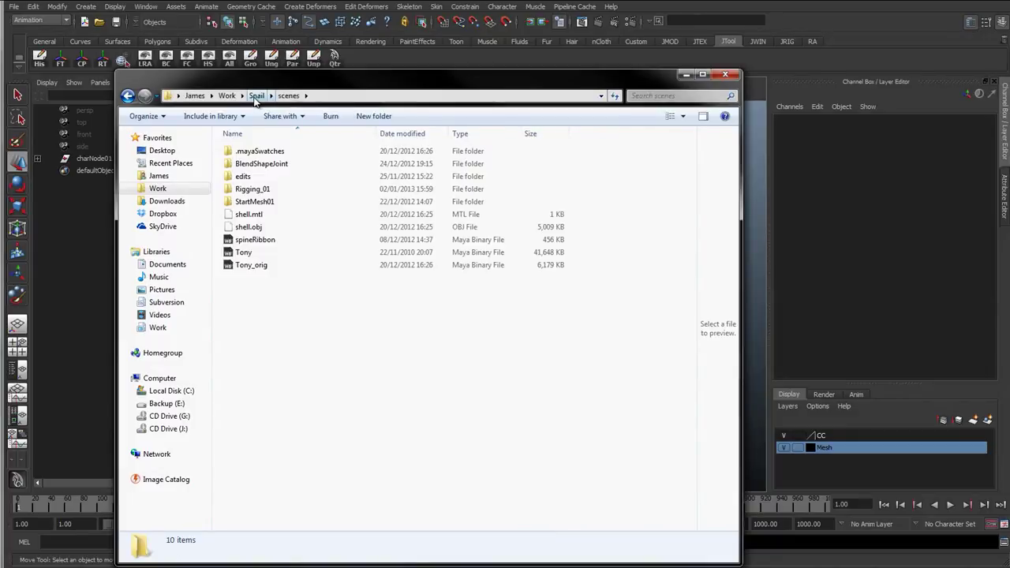
left_click(259, 95)
left_click_drag(310, 73, 349, 105)
left_click(340, 390)
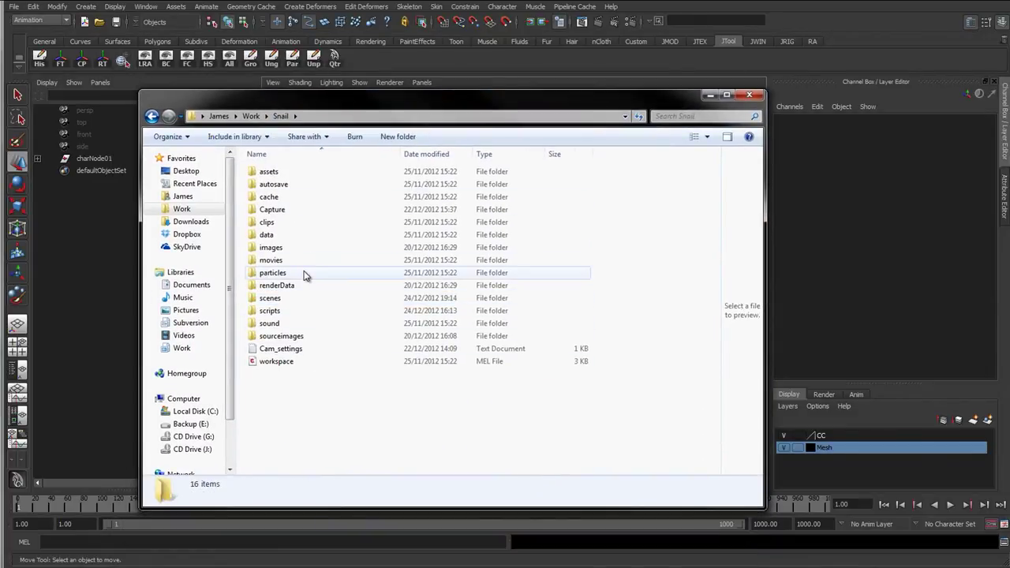
double_click(275, 302)
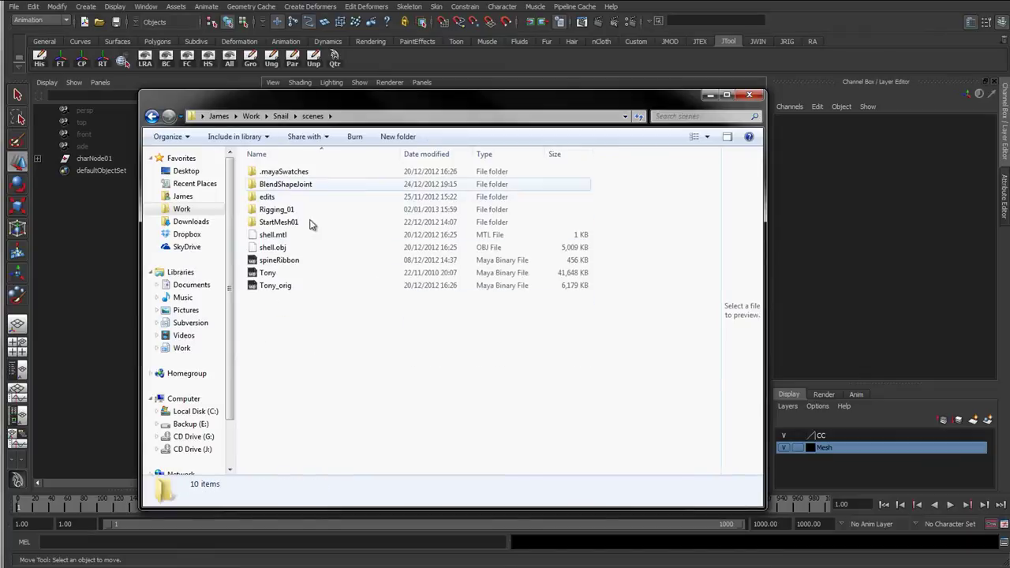
Create a new folder named Animation in the scenes folder.
left_click(398, 136)
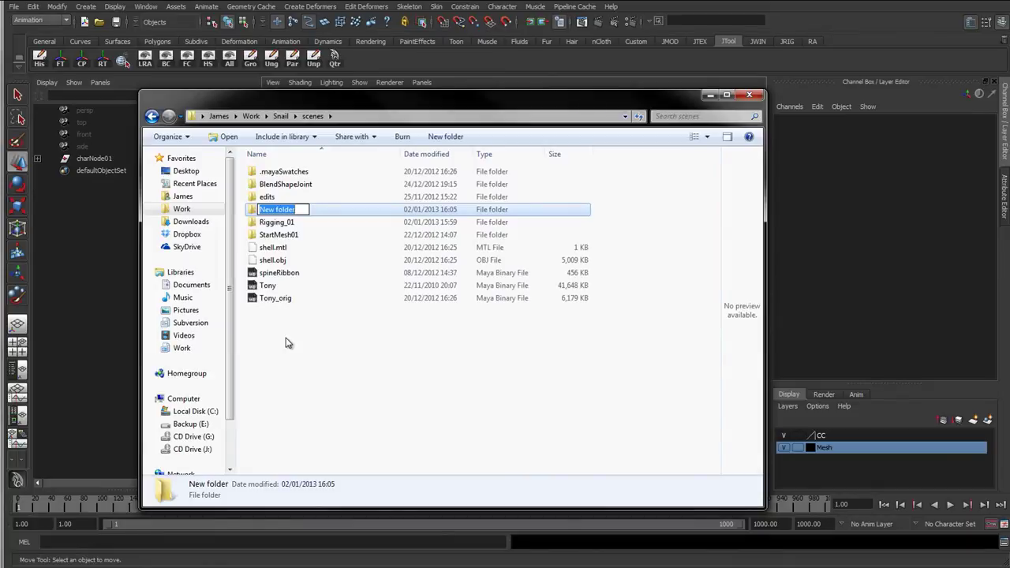
type("Animation")
key("Return")
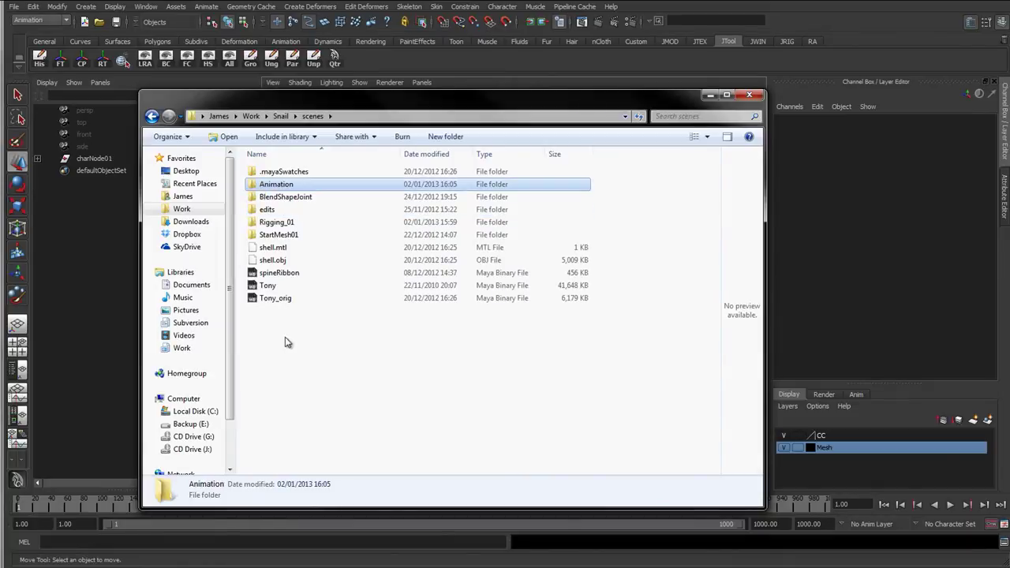
Create a RefFiles folder inside the Animation folder and open it, leaving the file browser out of the way.
double_click(271, 187)
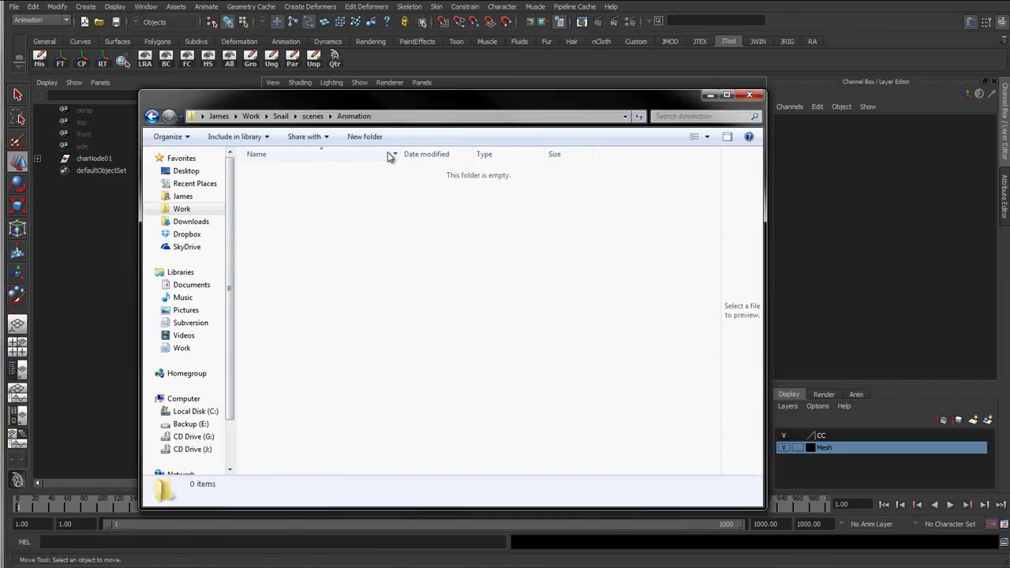
left_click(362, 138)
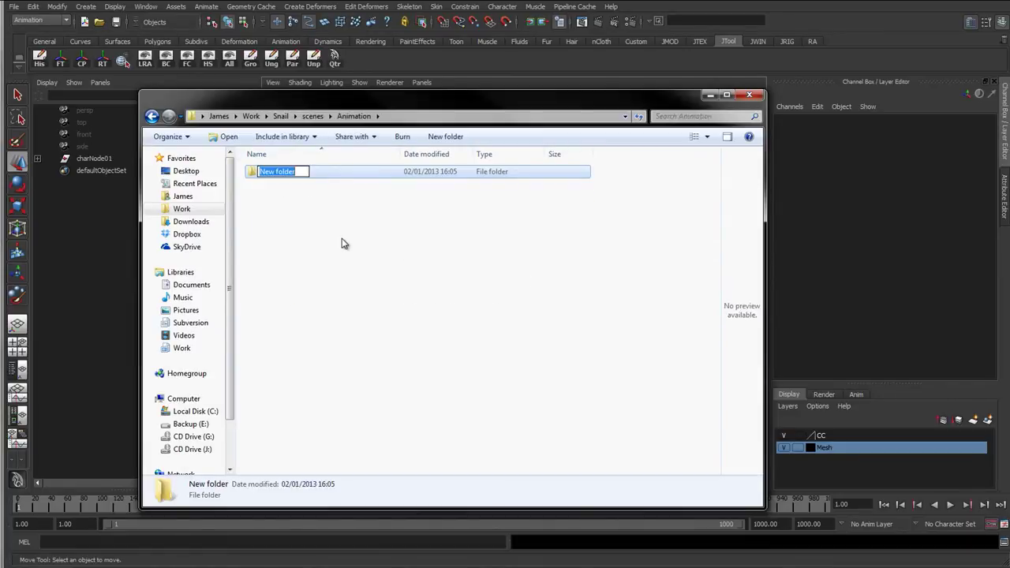
type("RefFiles")
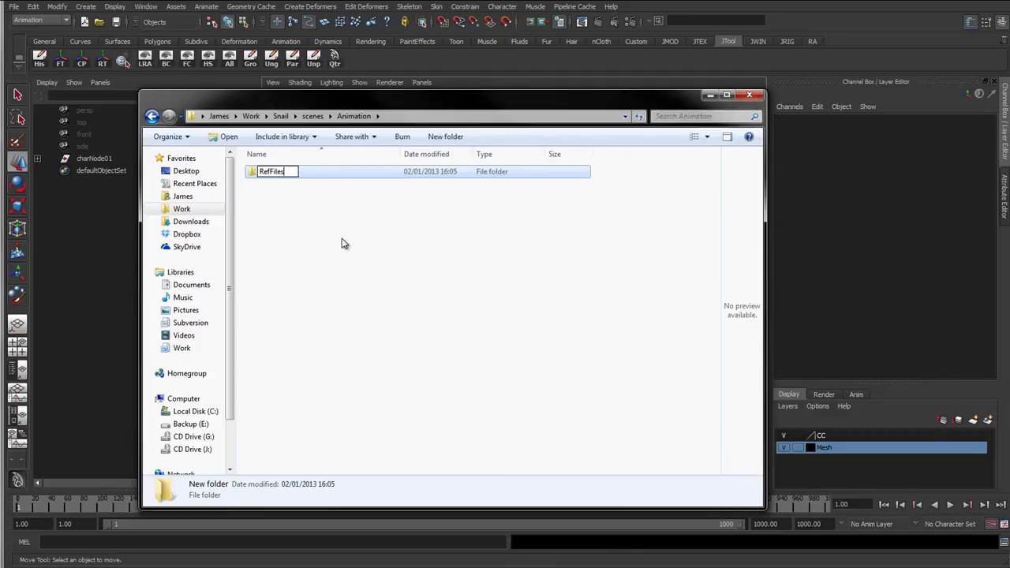
key("Return")
left_click(349, 243)
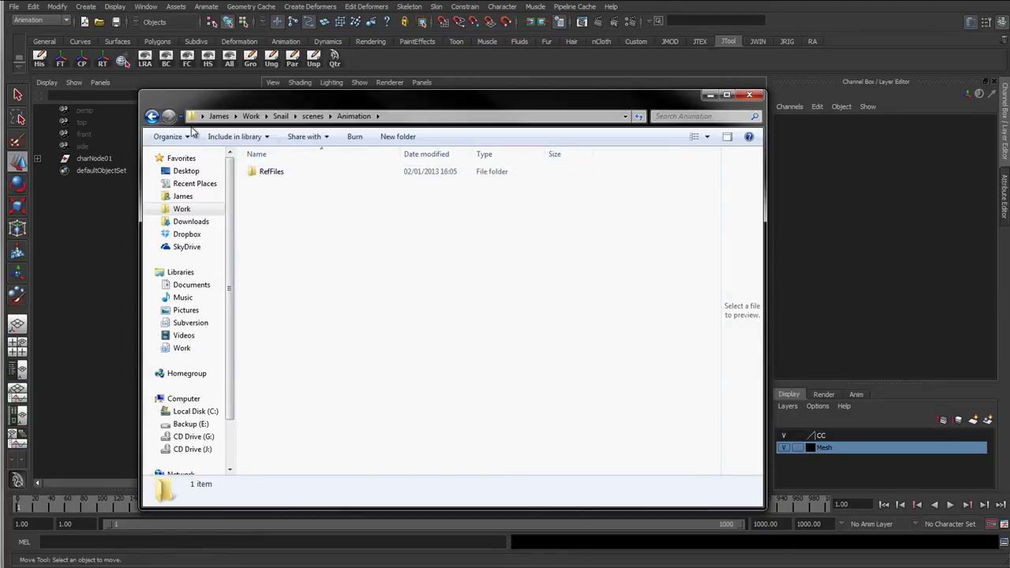
double_click(295, 174)
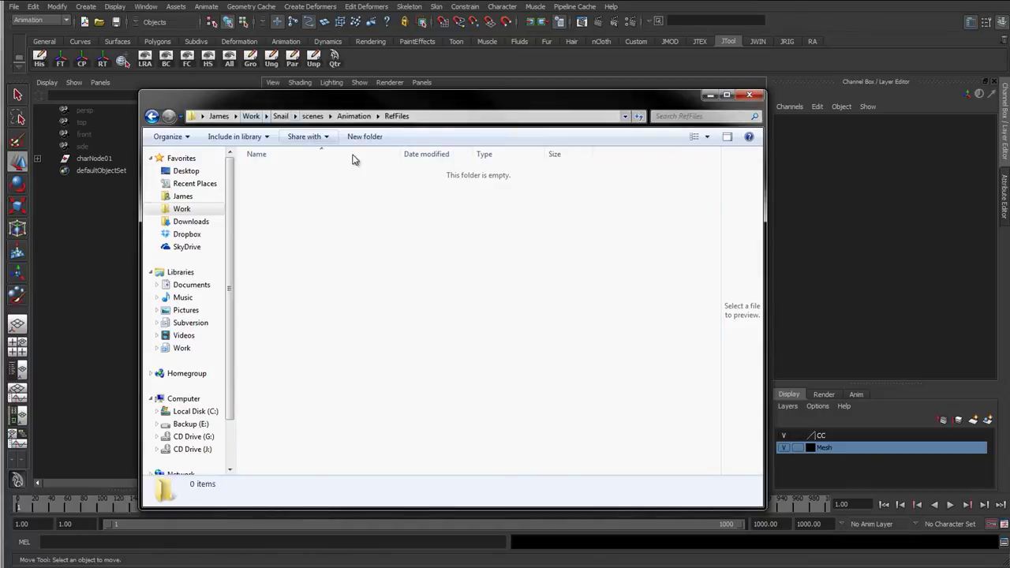
left_click_drag(363, 101, 0, 153)
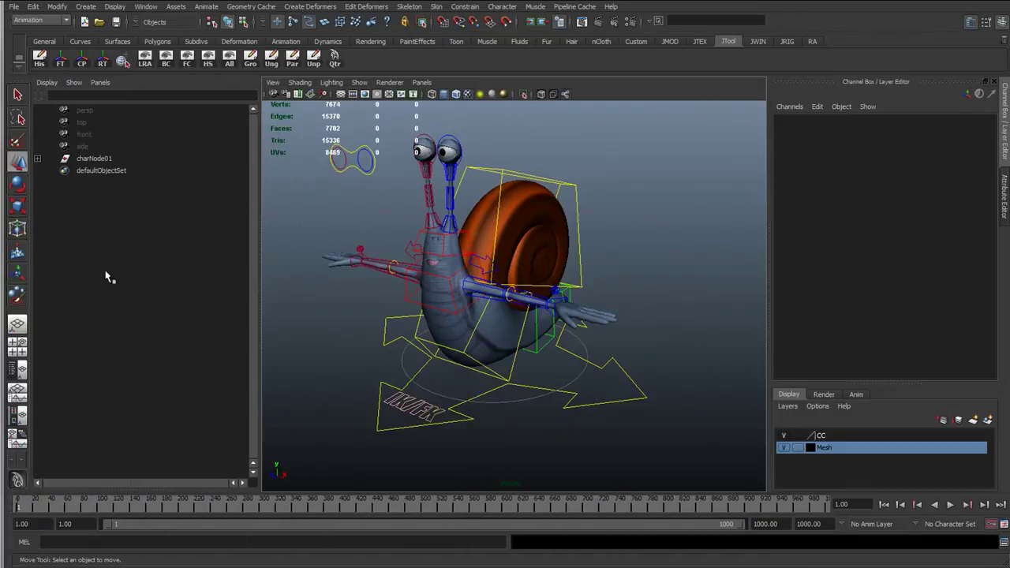
Inspect the finished snail rig from several angles, check the tail start control's channels, and clear the selection.
left_click_drag(392, 299, 468, 297, "alt")
left_click_drag(399, 263, 371, 217, "alt")
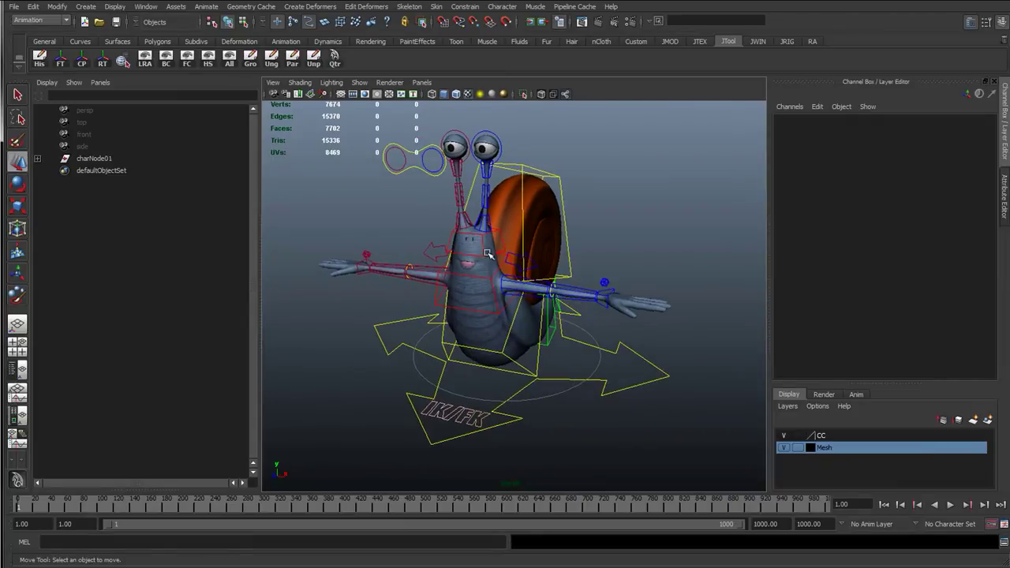
middle_click_drag(482, 348, 444, 347, "alt")
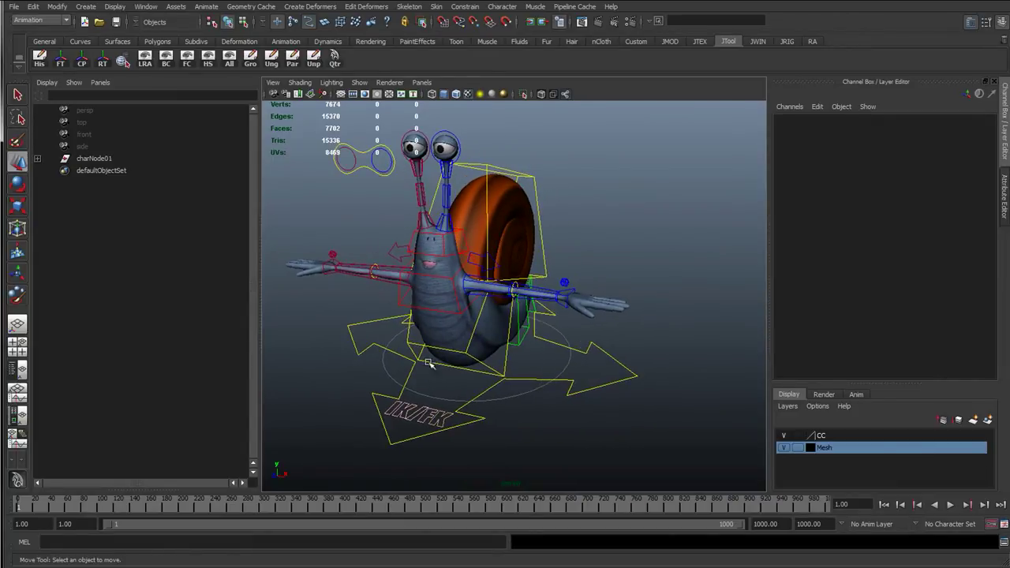
scroll(565, 395, "up", 3)
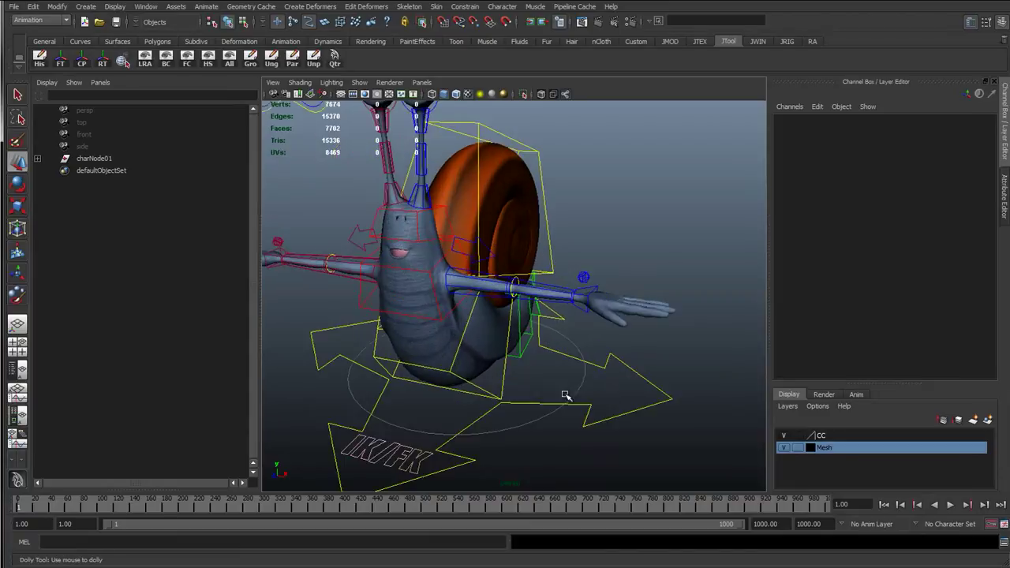
left_click_drag(563, 397, 466, 374, "alt")
left_click(465, 374)
key("q")
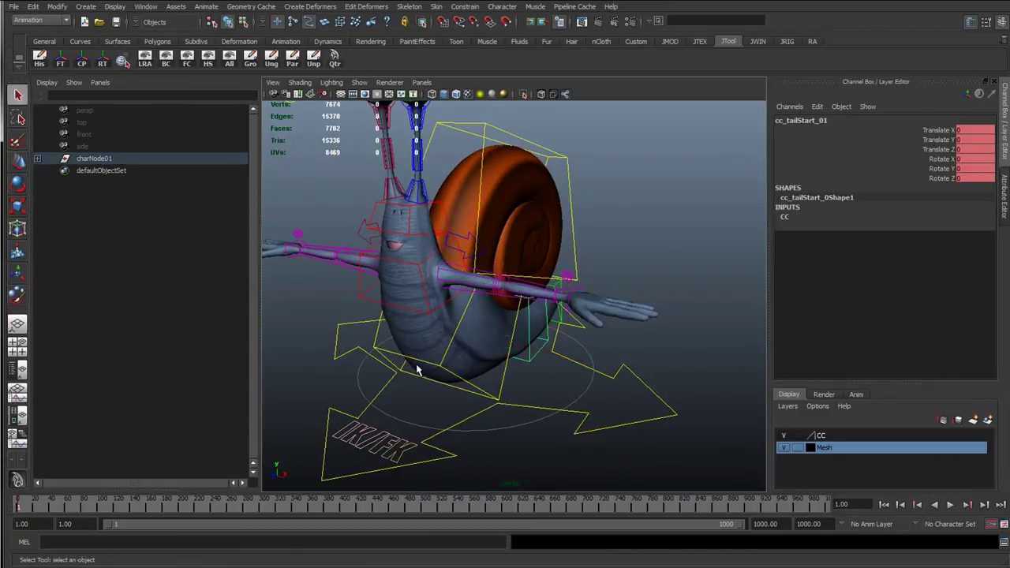
left_click(415, 344)
left_click_drag(410, 359, 448, 324, "alt")
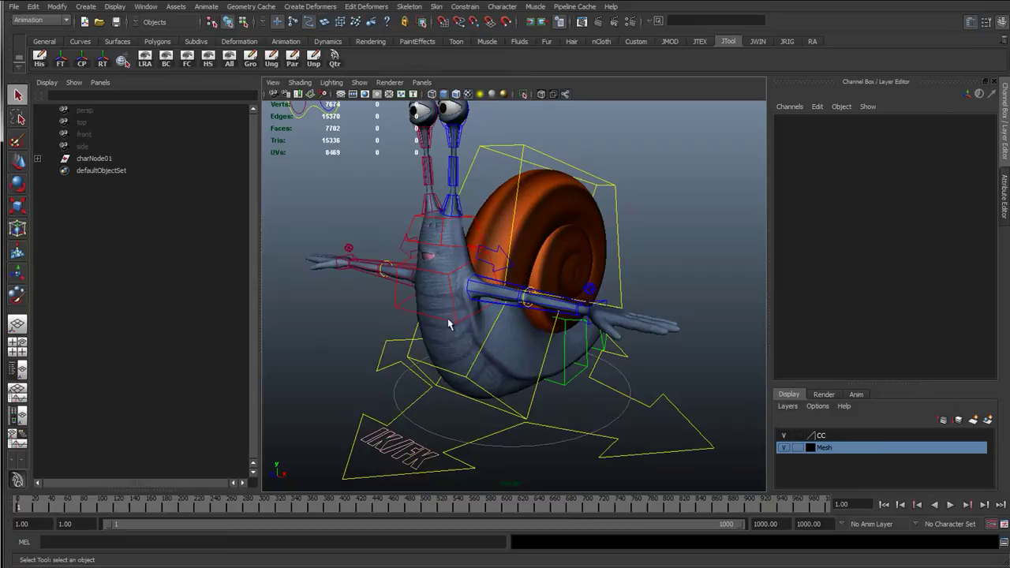
Examine the snail's face, belly and arms up close and the overall rig from several angles.
left_click_drag(482, 380, 496, 317, "alt")
scroll(453, 293, "up", 5)
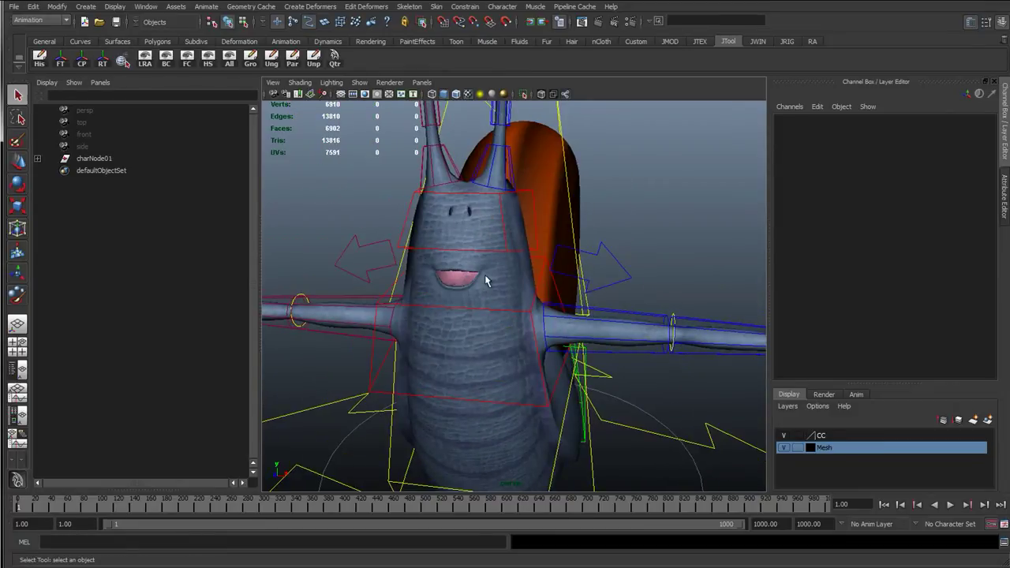
left_click_drag(510, 405, 449, 350, "alt")
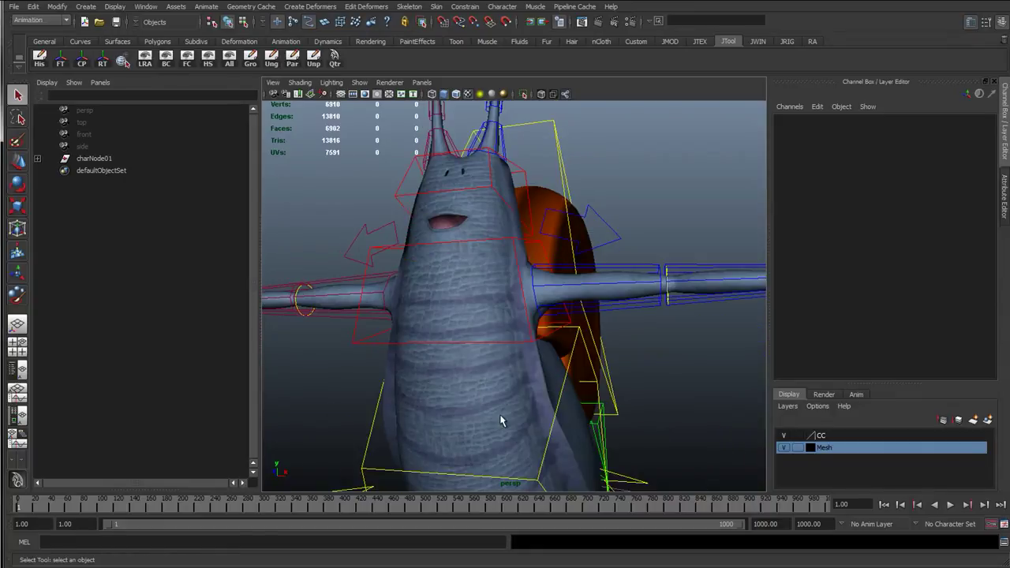
right_click_drag(660, 412, 527, 406, "alt")
left_click_drag(527, 406, 509, 339, "alt")
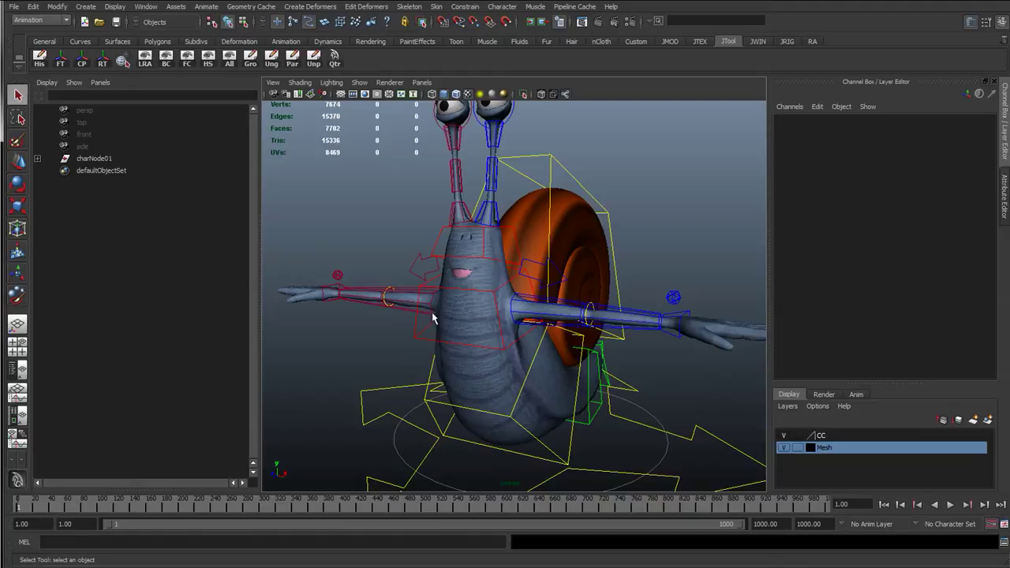
left_click_drag(453, 311, 615, 338, "alt")
right_click_drag(616, 337, 491, 329, "alt")
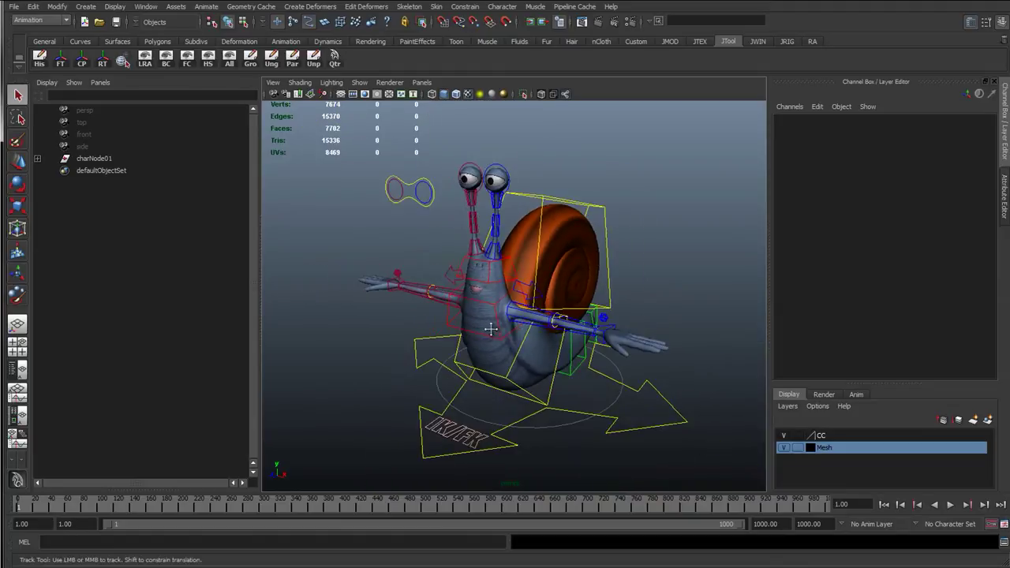
middle_click_drag(492, 329, 486, 335, "alt")
right_click_drag(419, 345, 416, 418, "alt")
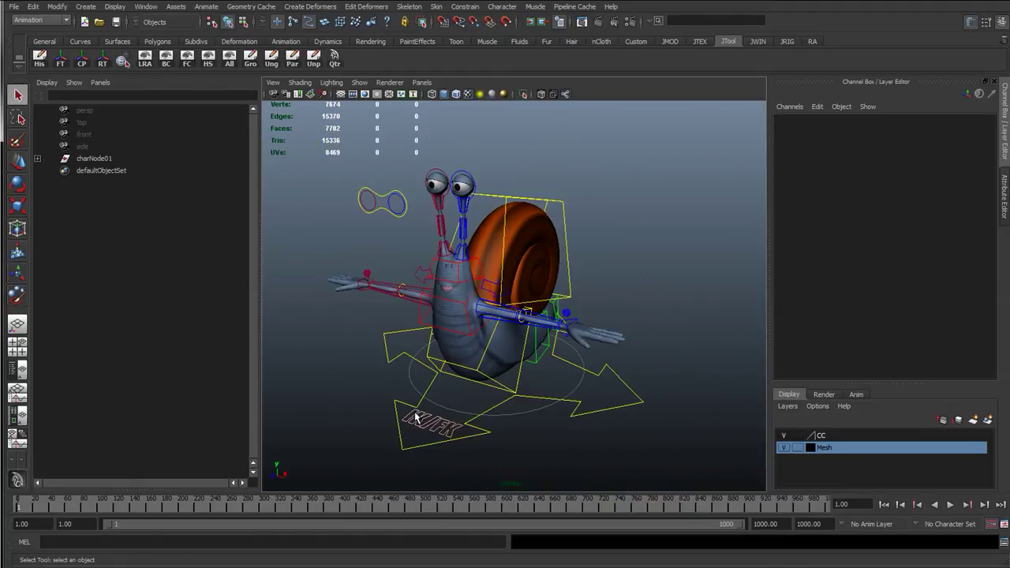
Select all of the rig's control curves together around the snail.
right_click_drag(506, 325, 426, 371, "alt")
left_click_drag(335, 189, 730, 472)
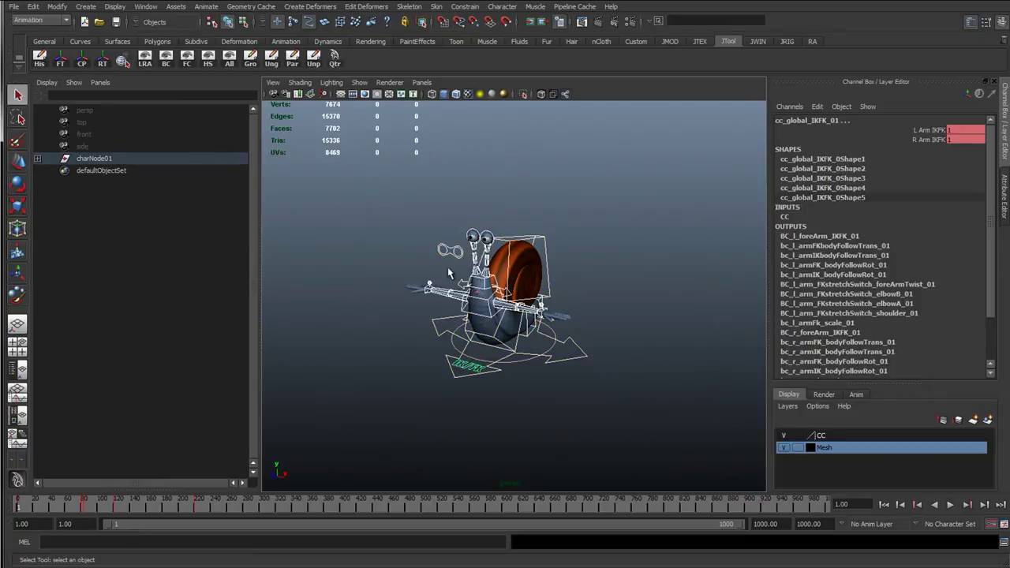
left_click_drag(330, 183, 674, 426)
right_click_drag(580, 422, 694, 426, "alt")
mouse_move(671, 422)
left_mouse_down("alt")
mouse_move(527, 411)
mouse_move(507, 419)
left_mouse_up("alt")
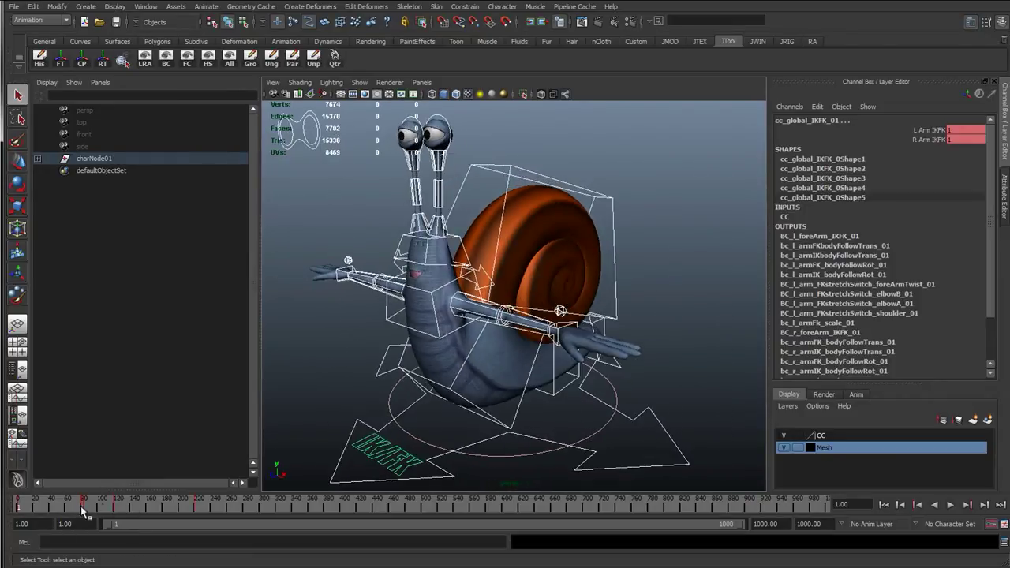
Play and scrub through the existing test animation of the snail's arm, returning to frame 1.
key("alt+v")
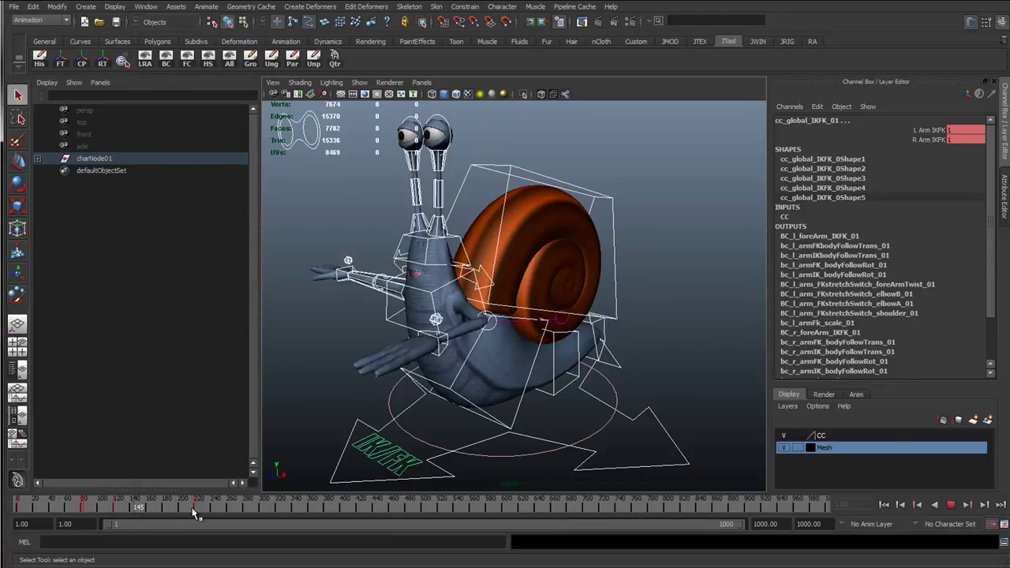
left_click(20, 512)
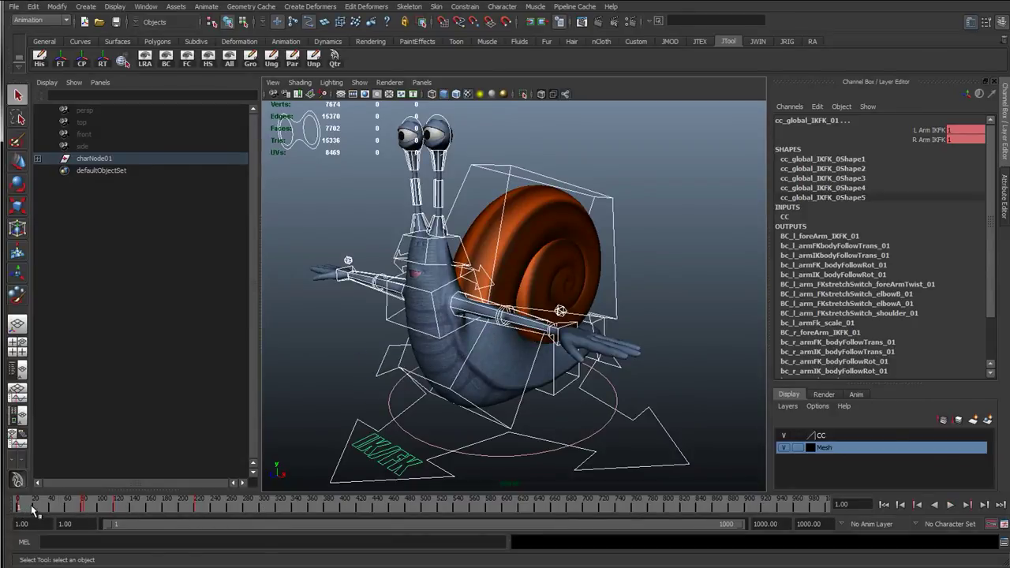
left_click_drag(33, 507, 54, 507)
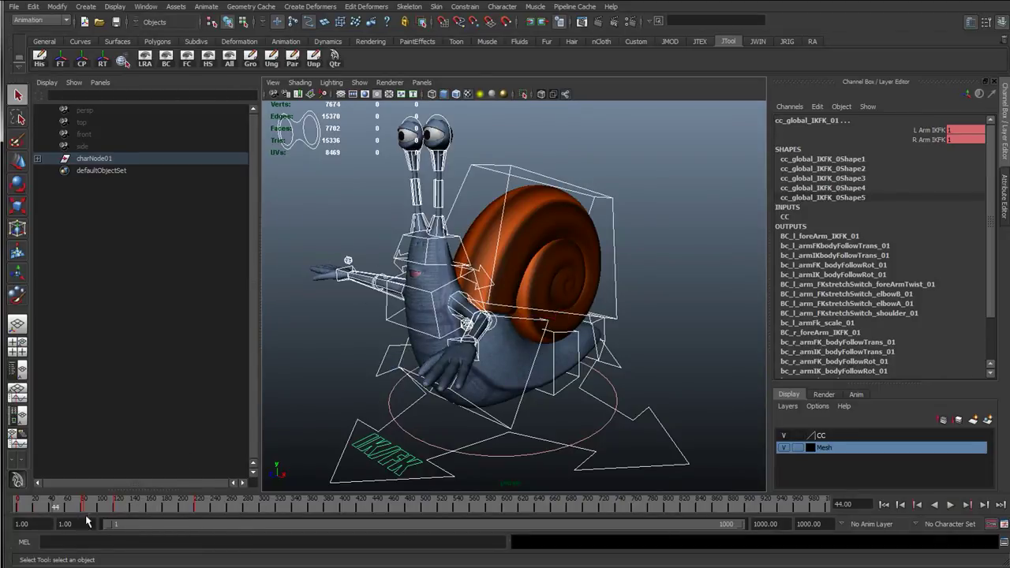
left_click_drag(68, 511, 17, 509)
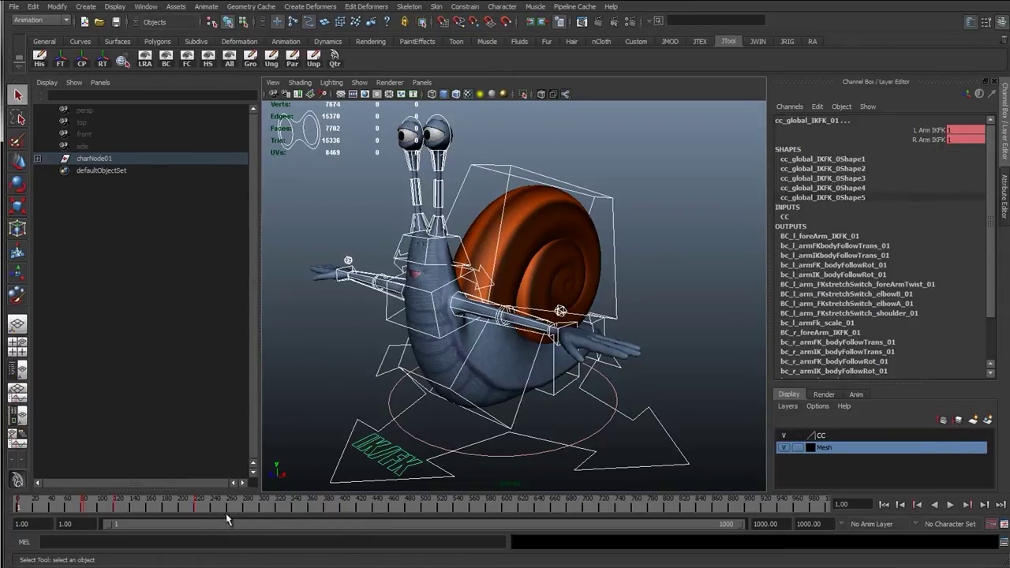
Delete all keys of the selected controls from frame 1 to about frame 361, and clear the selection.
left_click_drag(228, 507, 150, 506)
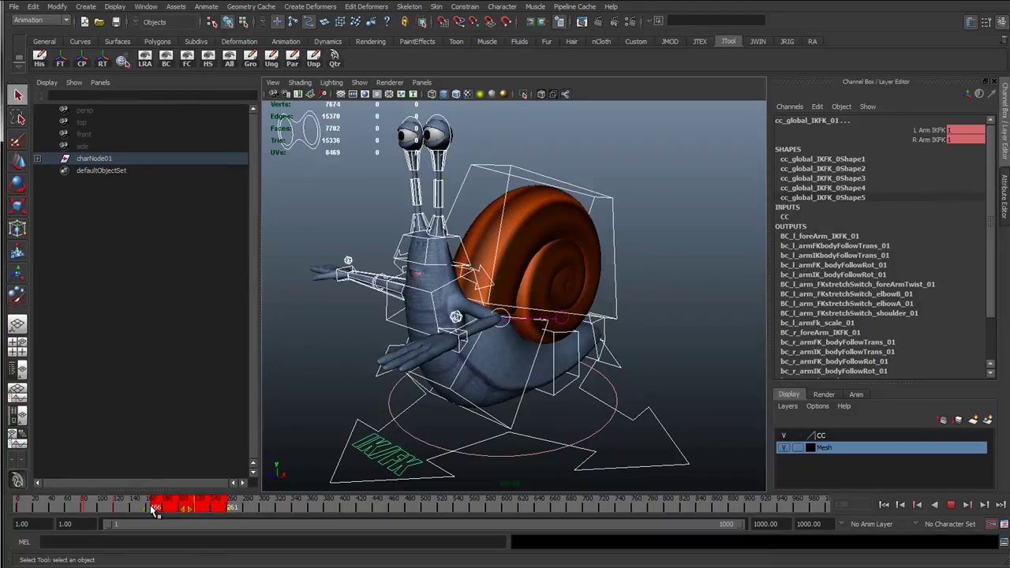
left_click(288, 507)
key("alt+v")
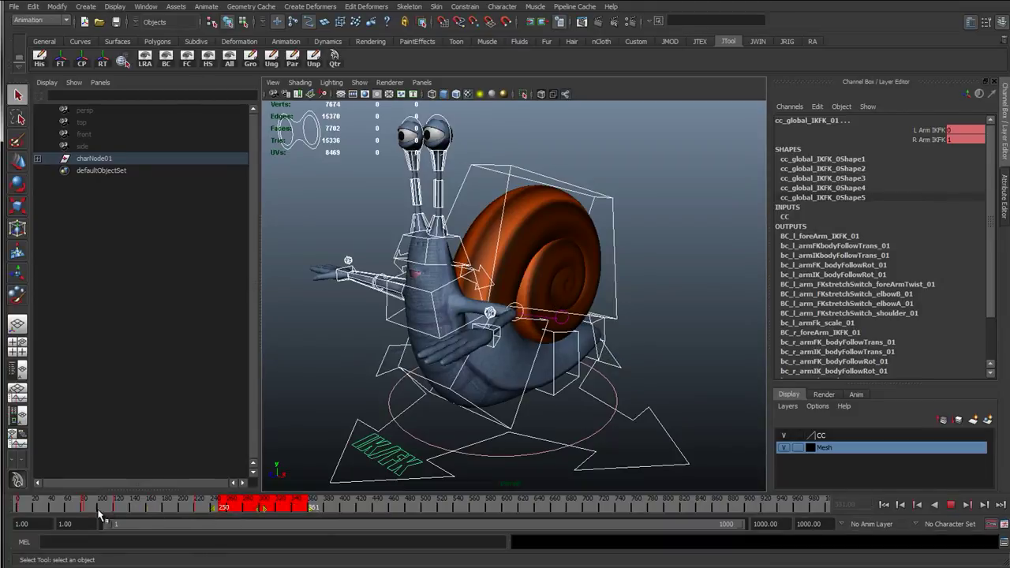
key("alt+shift+v")
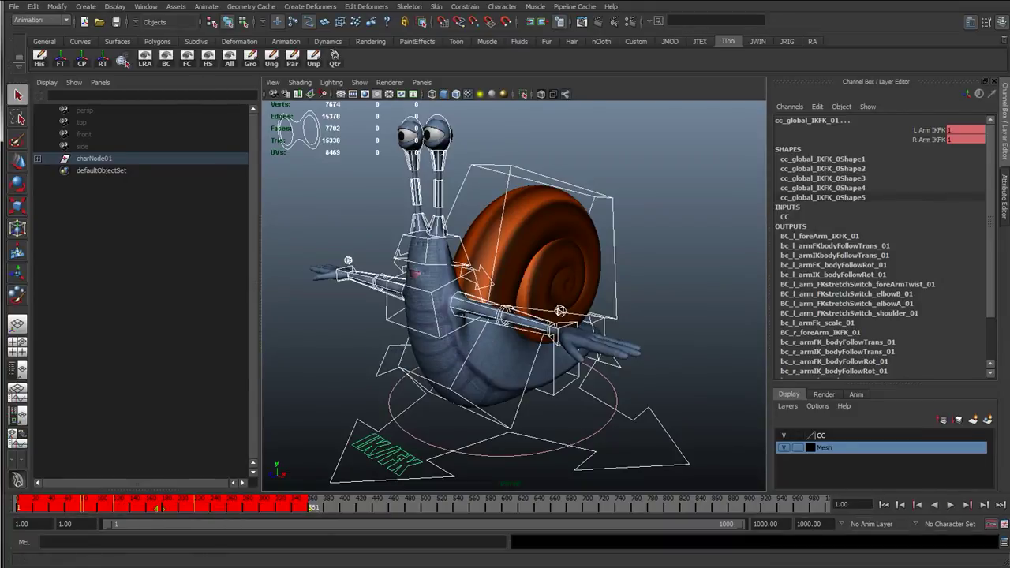
right_click(213, 506)
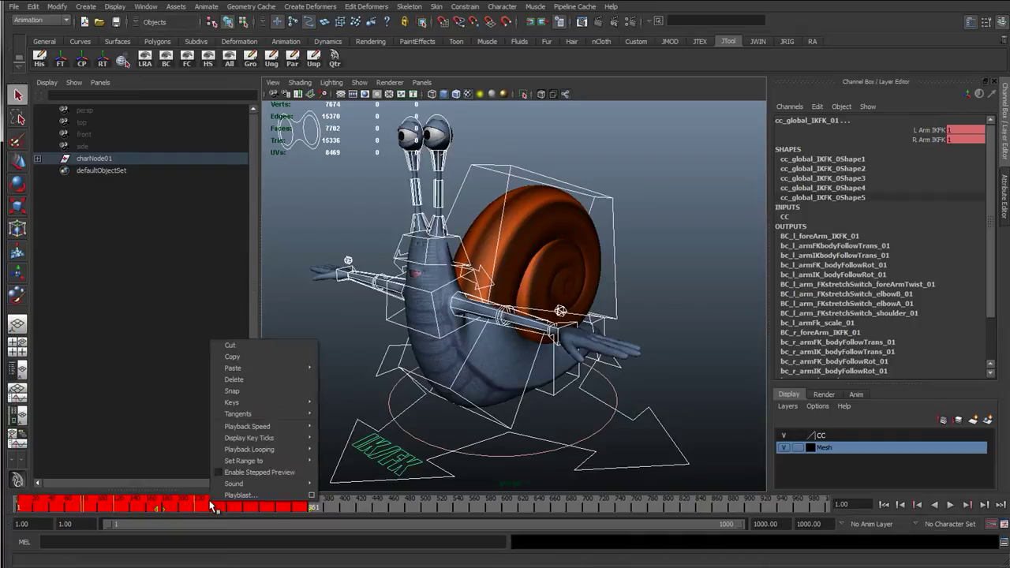
left_click(233, 379)
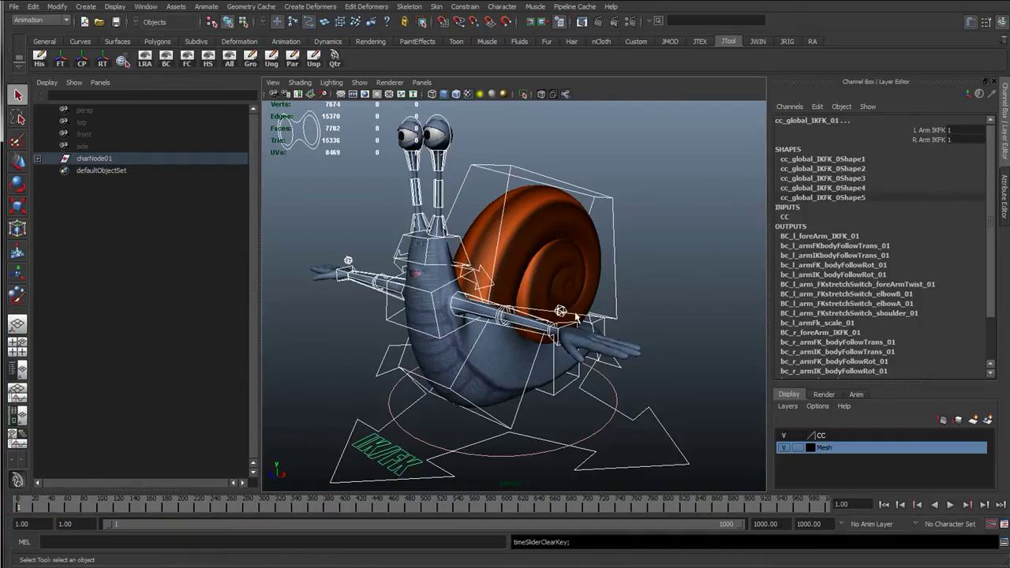
left_click(617, 228)
left_click(614, 224)
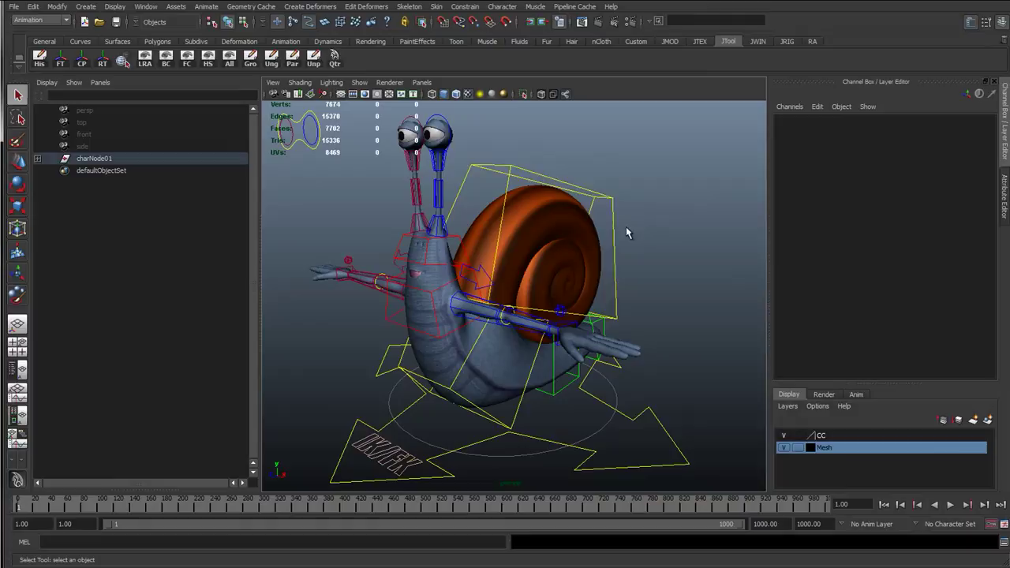
Check the channels of the upper body and tail start controls for leftover keys, and clear the selection.
left_click(404, 354)
left_click(393, 320)
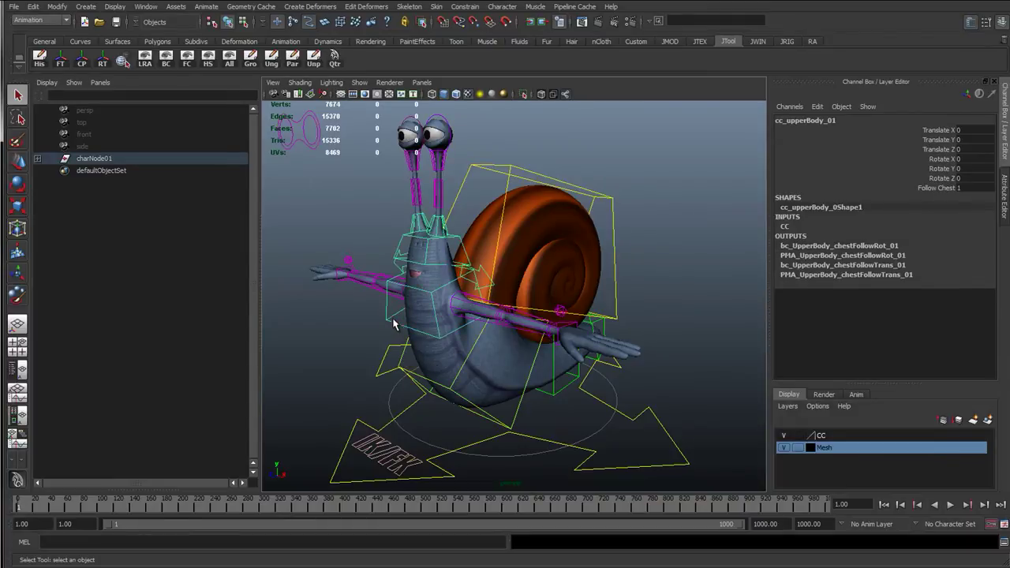
left_click_drag(418, 351, 430, 332, "alt")
left_click(575, 396)
left_click(567, 395)
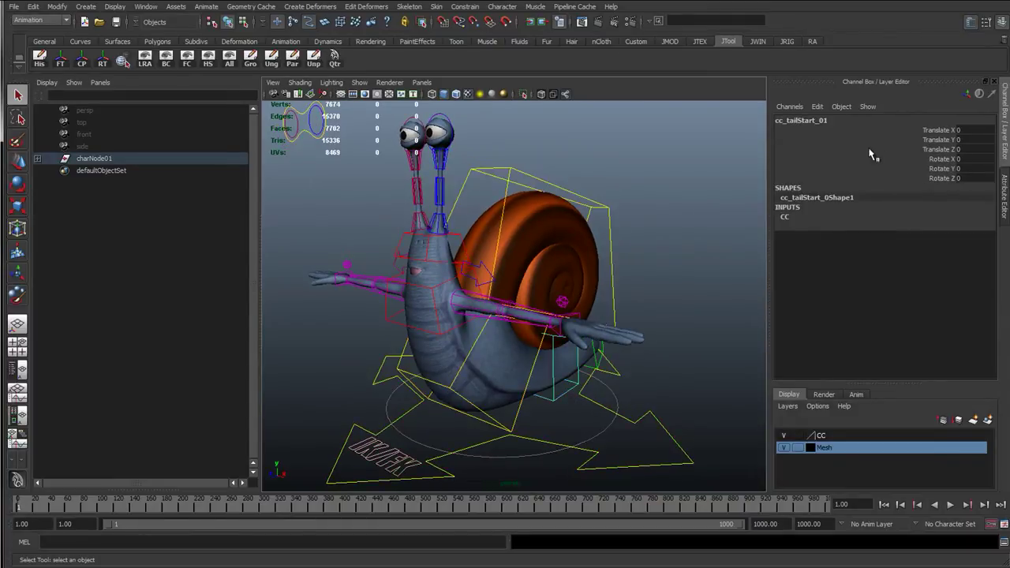
left_click(385, 339)
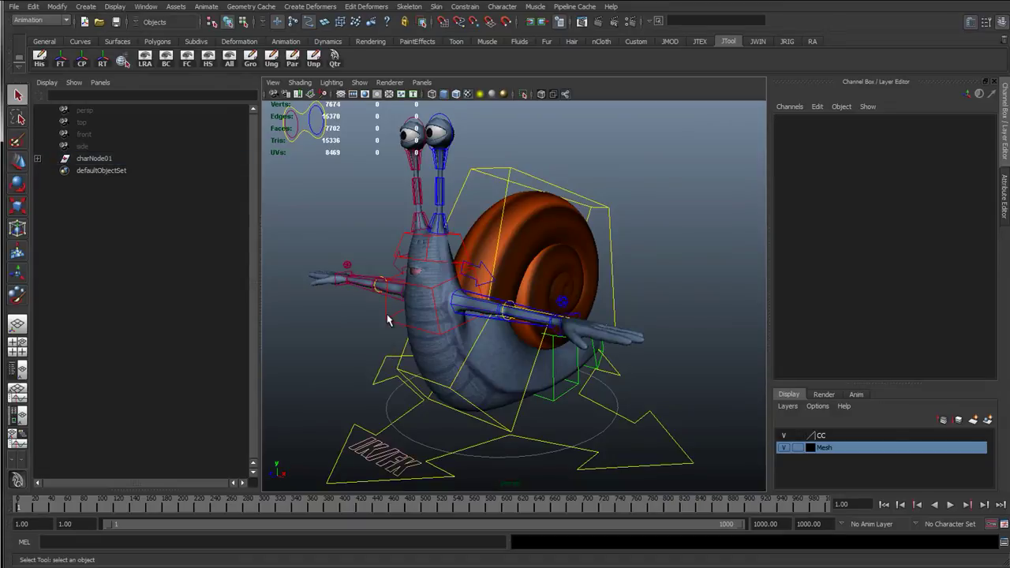
Set a key at frame 1 on all channels of the upper body control, Translate X through Follow Chest.
left_click(388, 328)
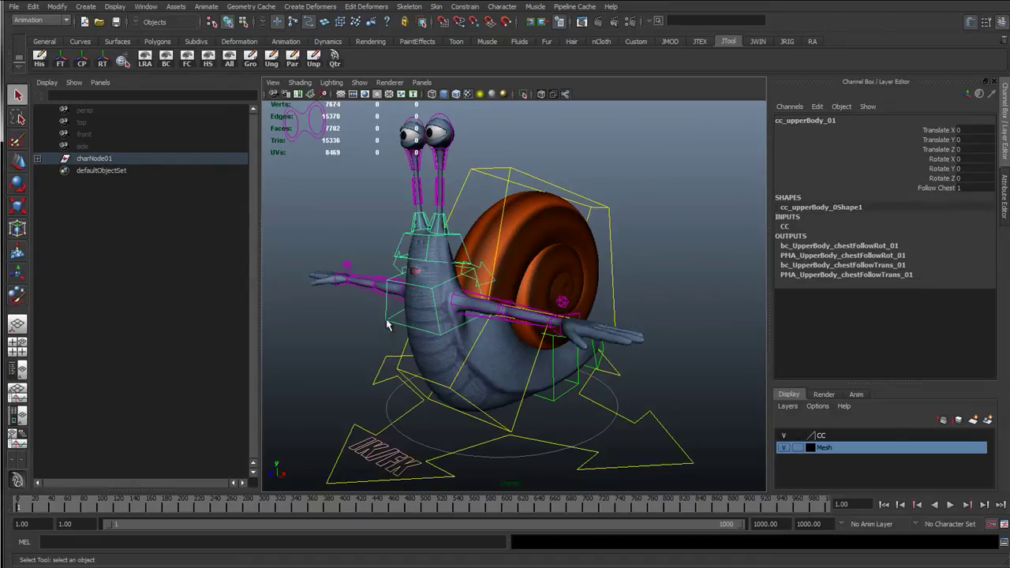
left_click_drag(937, 130, 939, 191)
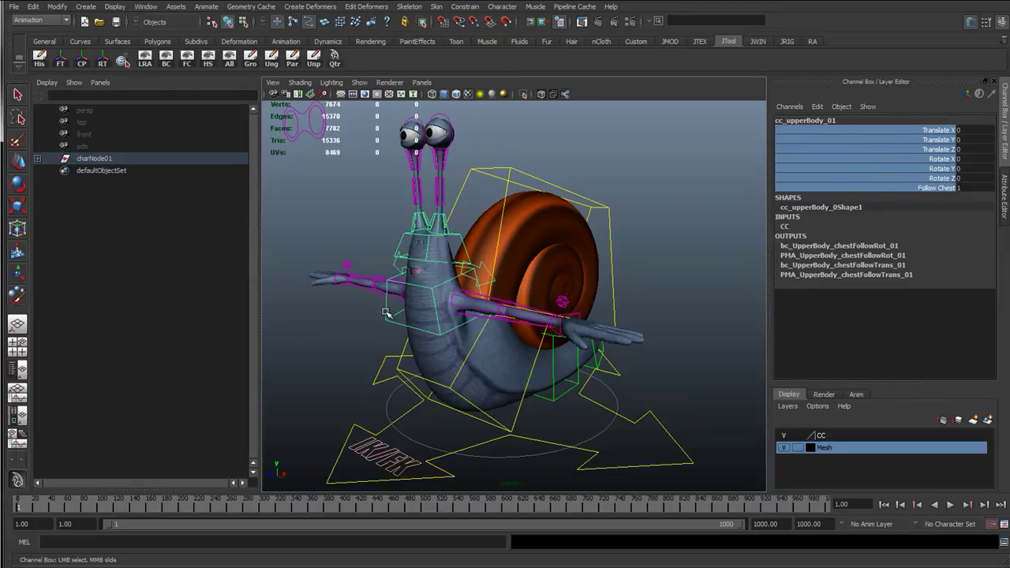
key("q")
key("s")
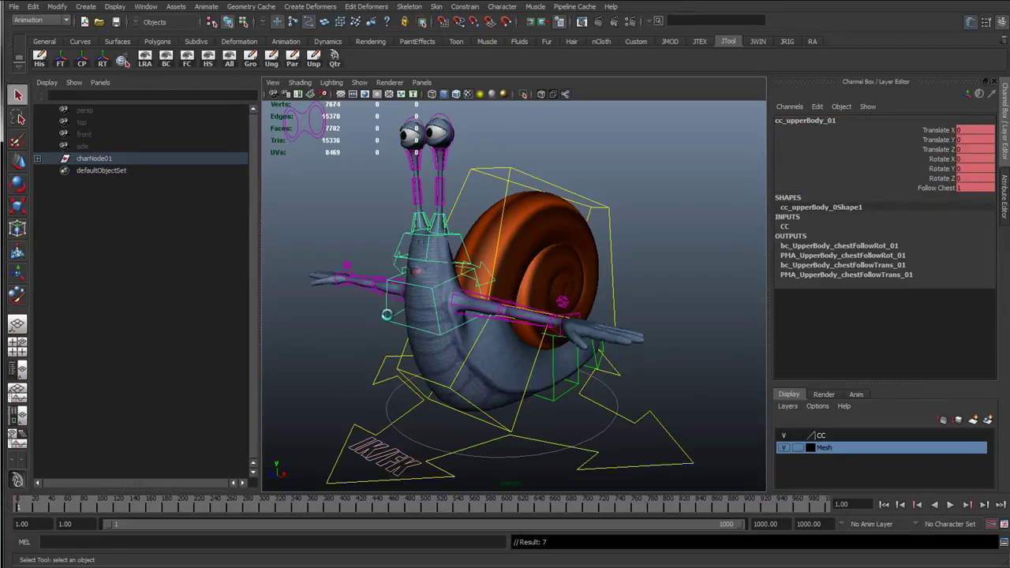
Break the connections on all channels of the upper body control, Translate X through Follow Chest, and deselect it.
left_click_drag(933, 131, 929, 187)
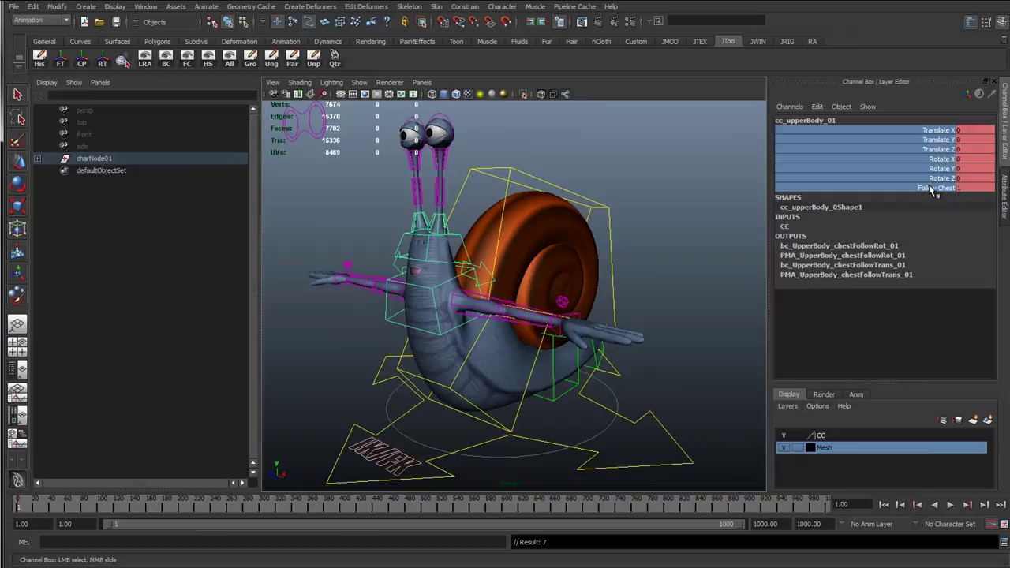
right_click(842, 146)
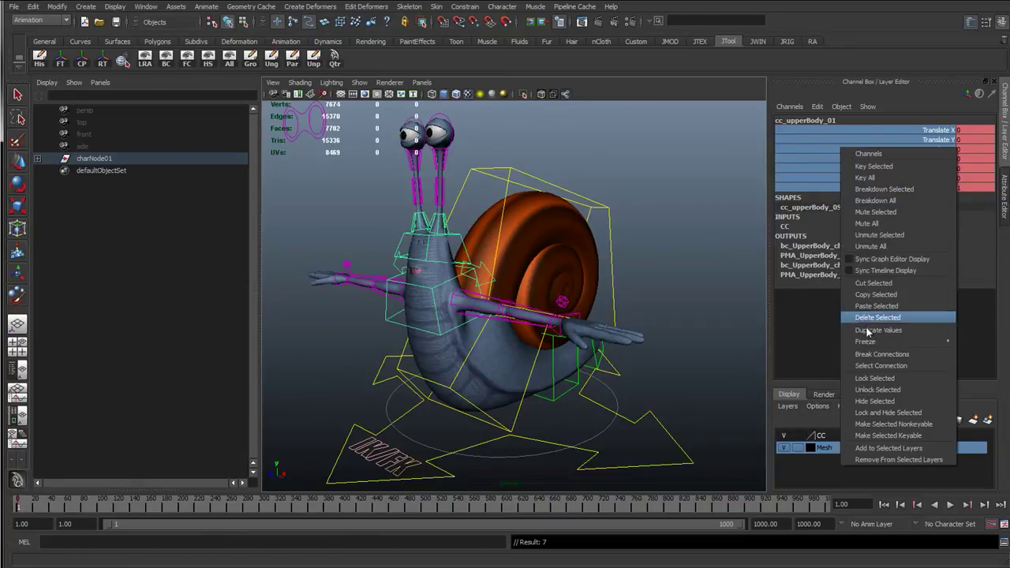
left_click(876, 354)
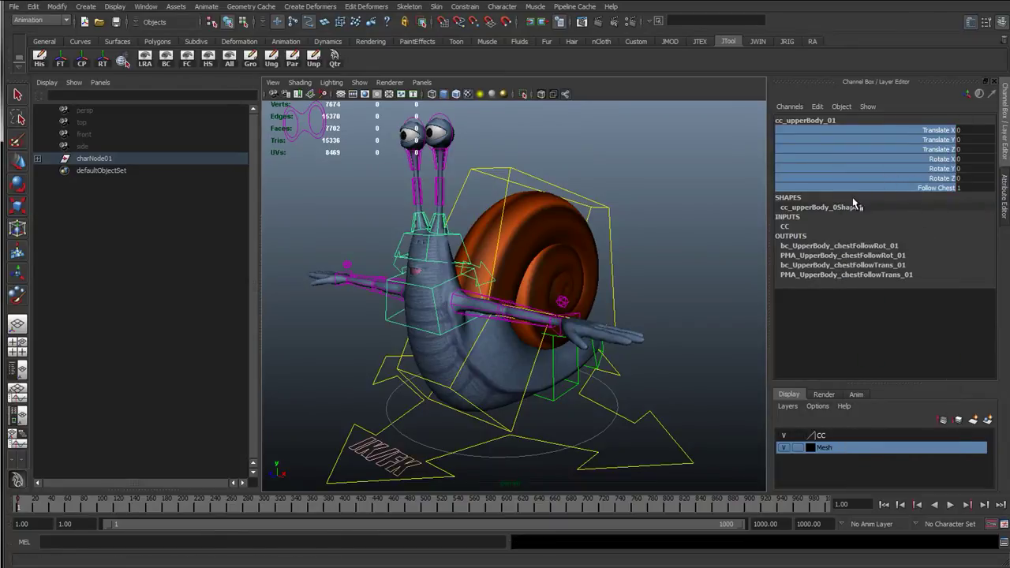
left_click(937, 149)
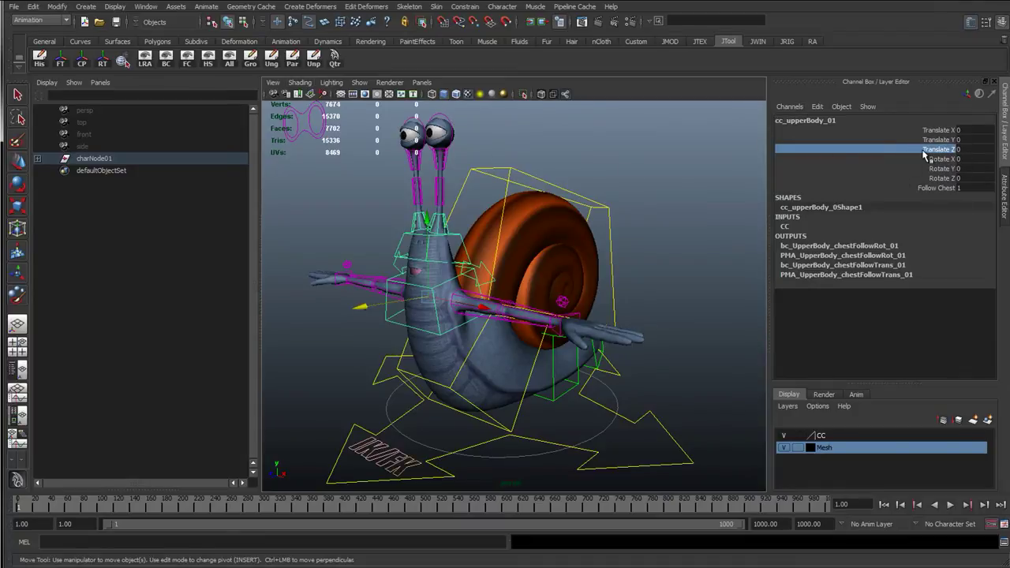
left_click(667, 208)
key("q")
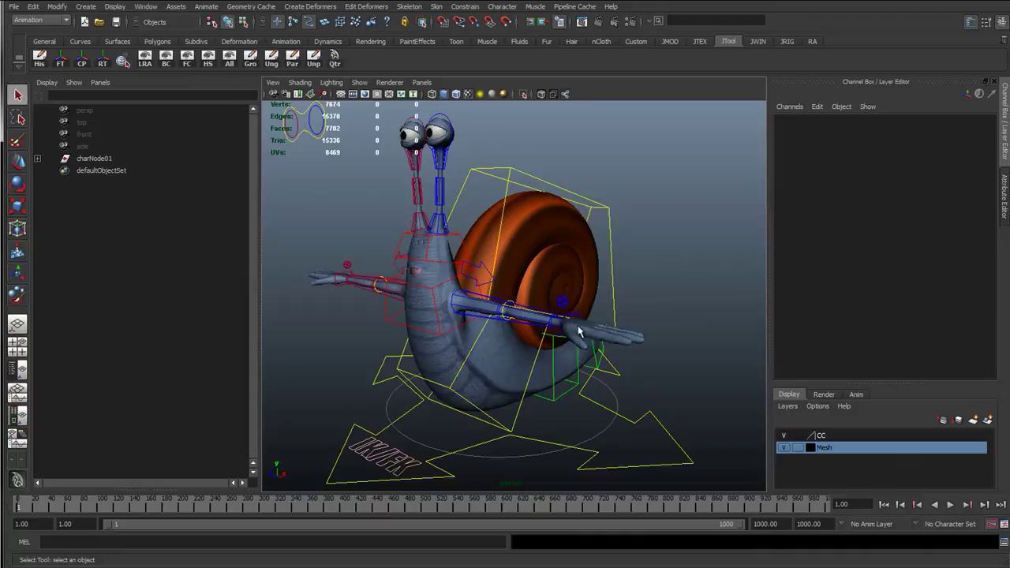
Save the current scene with the cleaned snail rig.
right_click_drag(577, 328, 500, 333, "alt")
left_click_drag(504, 315, 466, 376, "alt")
scroll(467, 376, "up", 2)
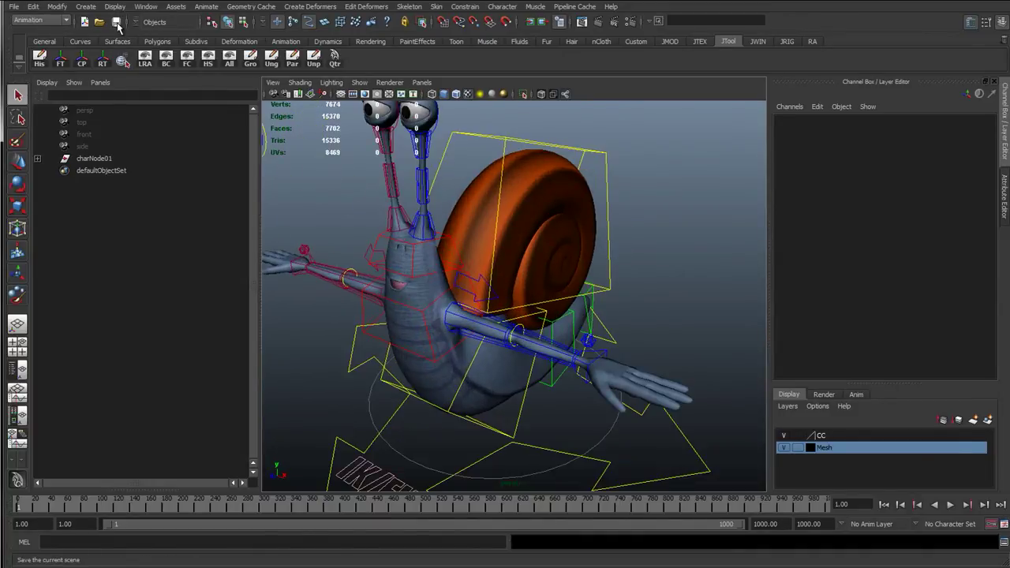
left_click(116, 22)
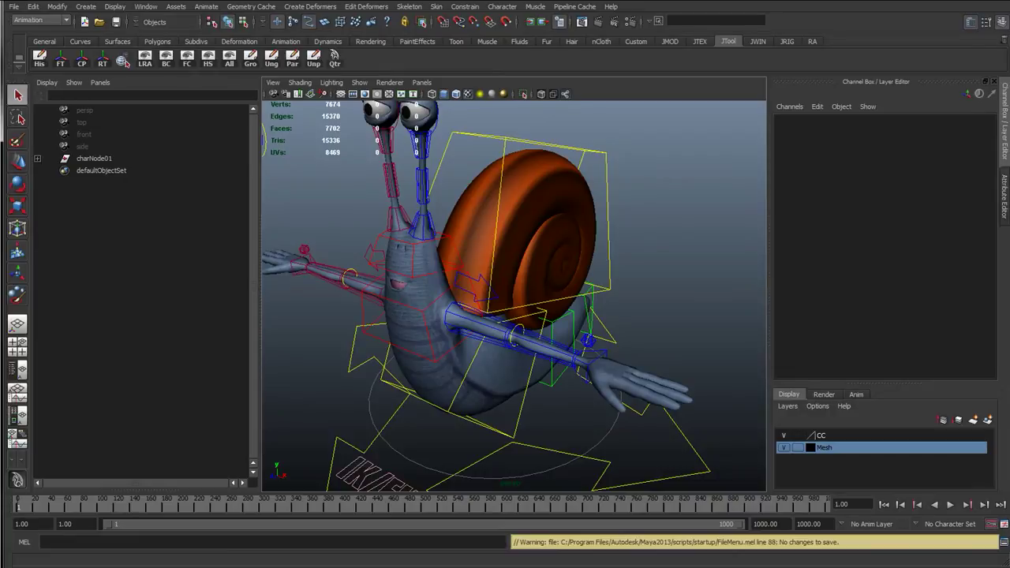
Switch to the file explorer and copy the Barry_rig_059 file from the scenes folder's Rigging_01 subfolder.
left_click_drag(1, 143, 722, 117)
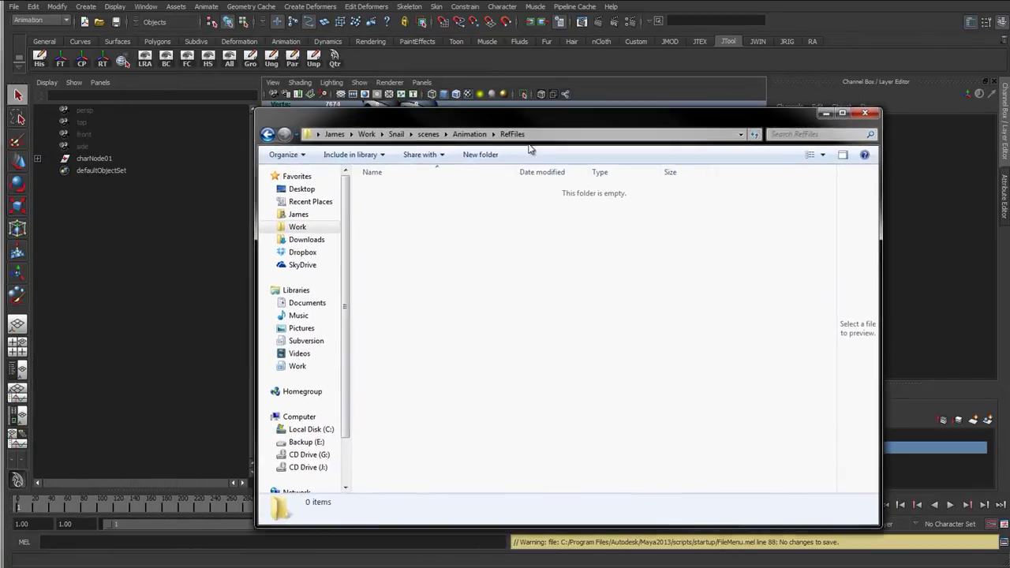
left_click(469, 134)
left_click(428, 134)
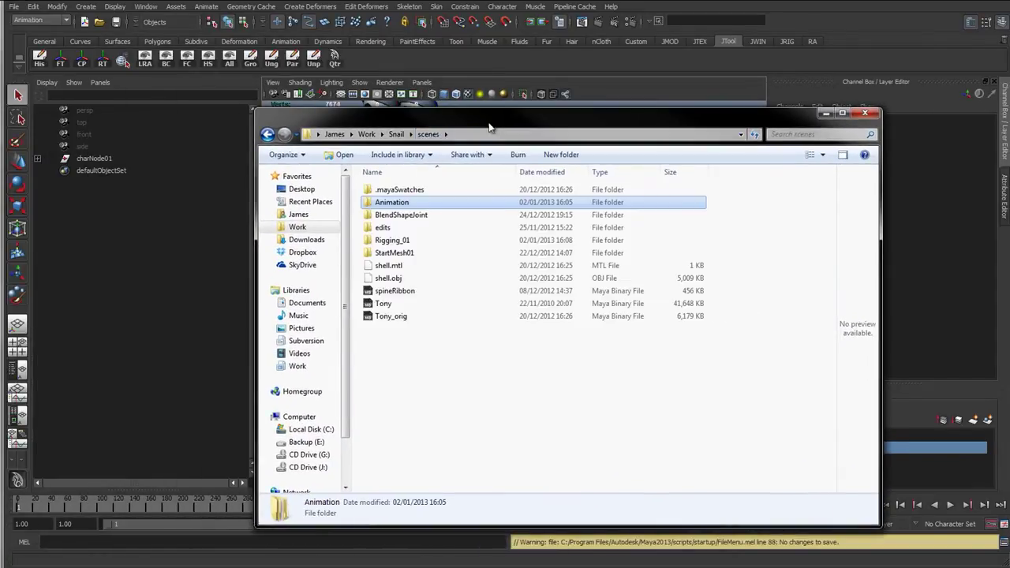
left_click_drag(489, 126, 532, 120)
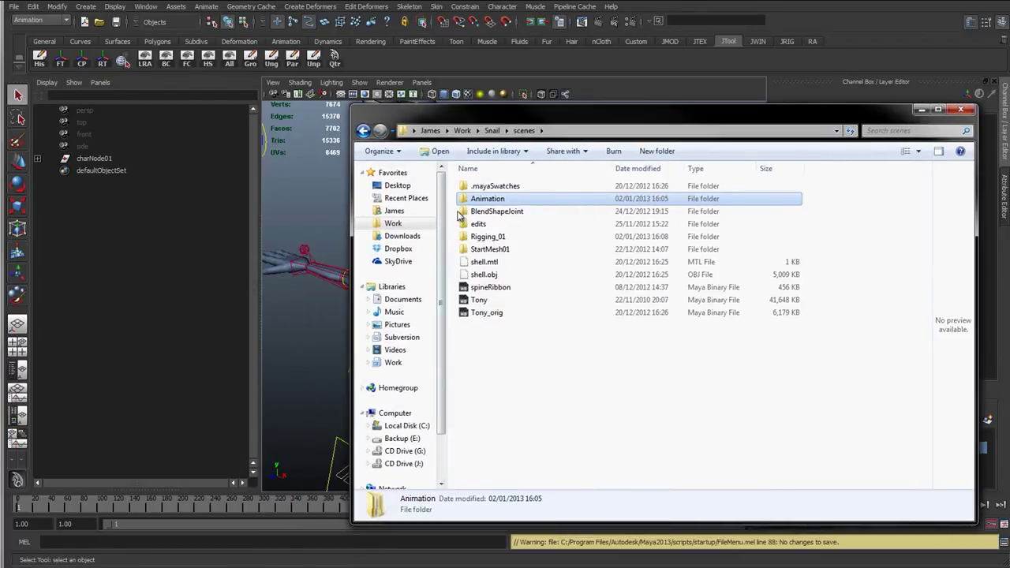
double_click(500, 239)
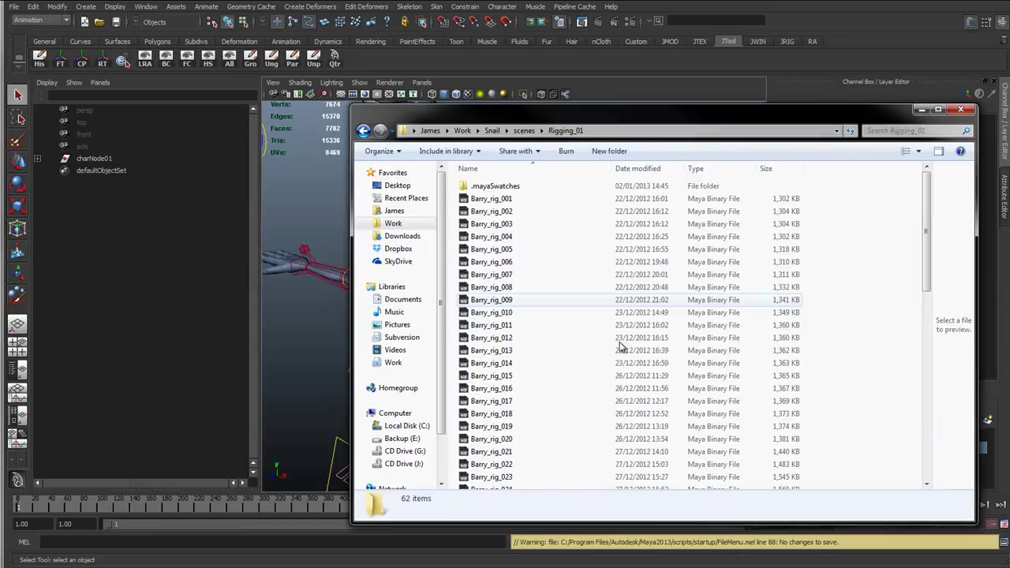
scroll(661, 383, "down", 12)
left_click(512, 458)
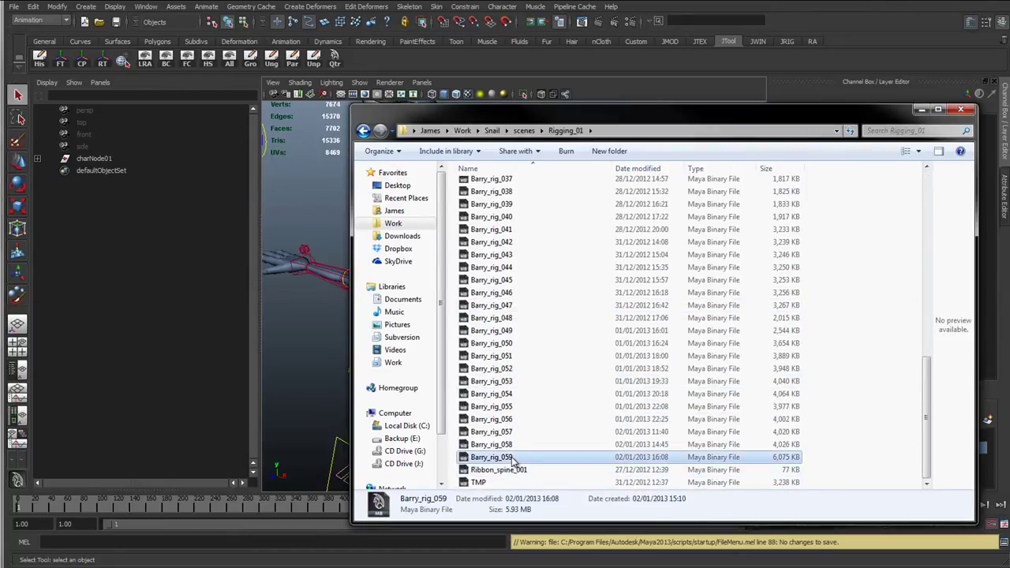
right_click(489, 360)
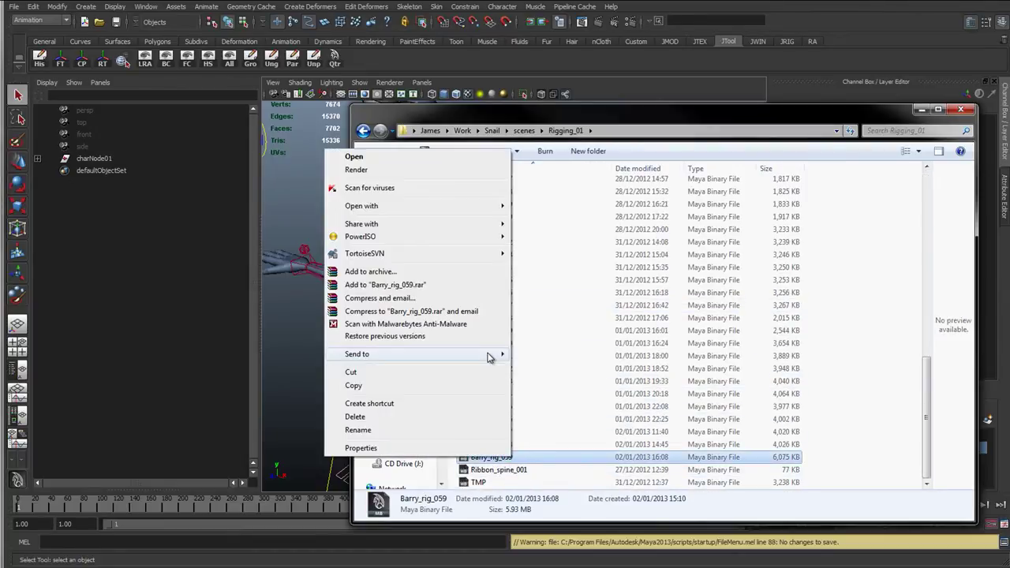
left_click(385, 386)
Paste the copied rig file into the RefFiles folder inside the Animation folder.
left_click(364, 130)
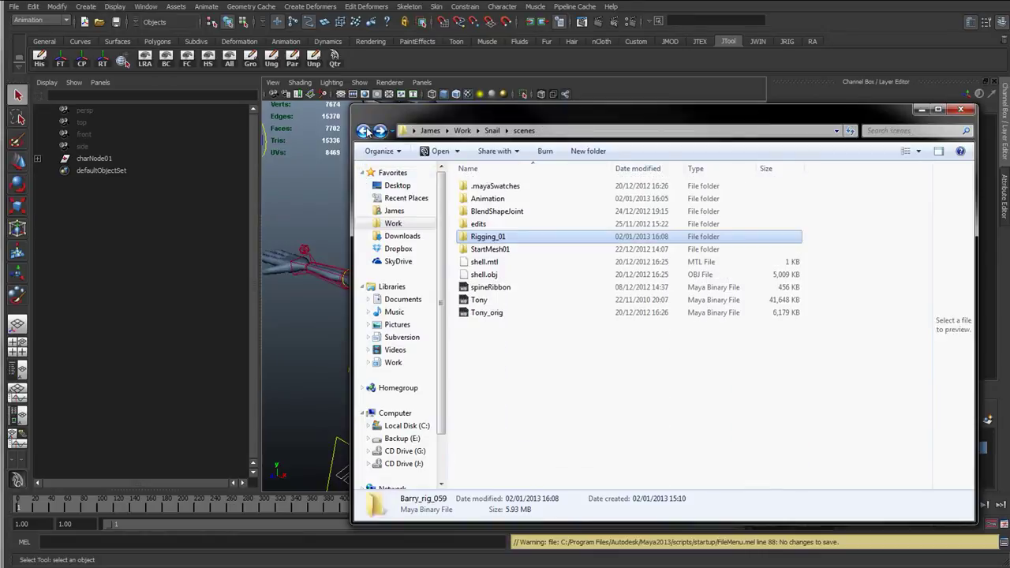
double_click(505, 202)
double_click(483, 187)
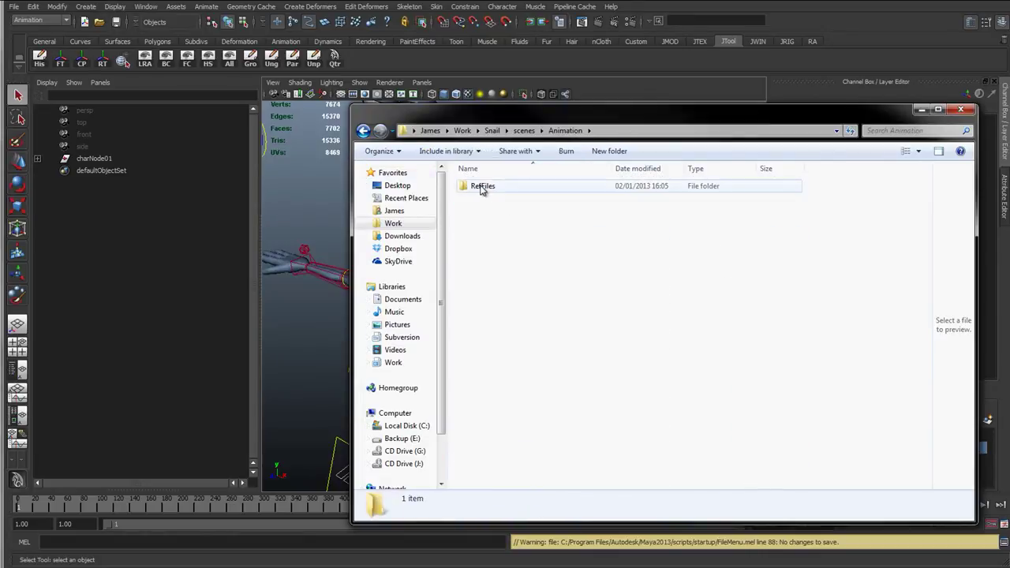
right_click(490, 227)
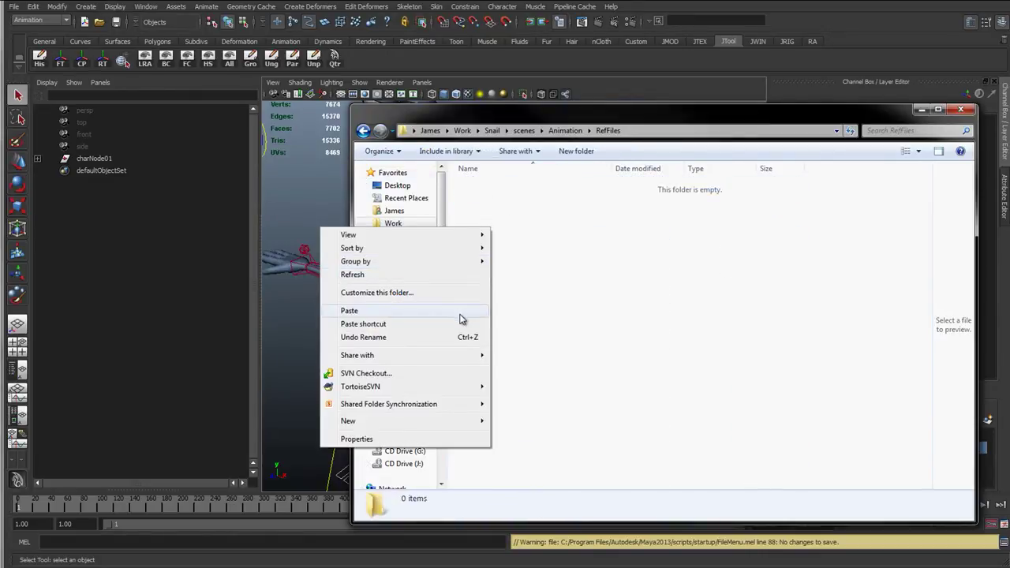
left_click(464, 311)
Rename the pasted rig file in RefFiles as Barry_rig_01.
right_click(501, 188)
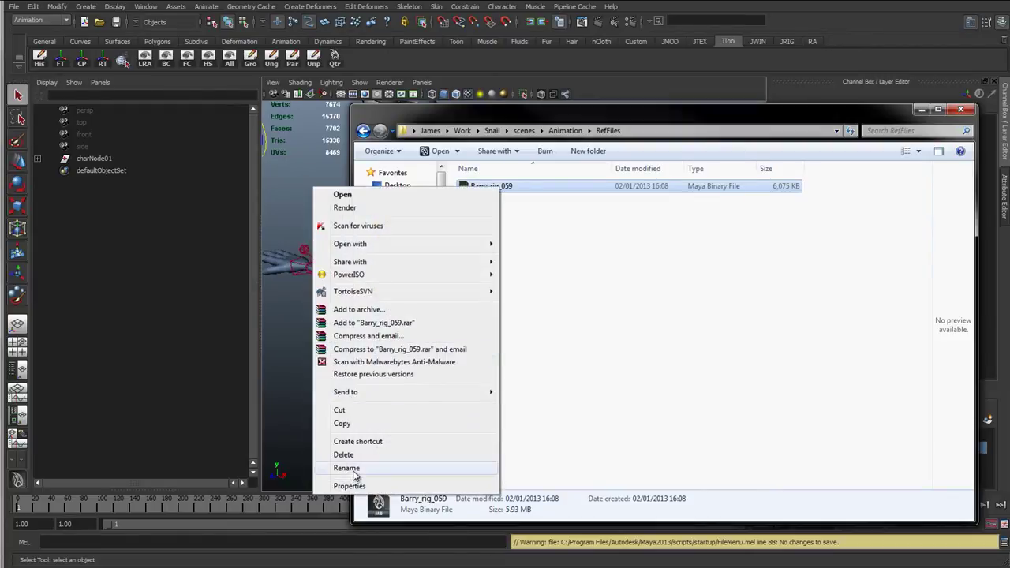
left_click(346, 468)
left_click(519, 185)
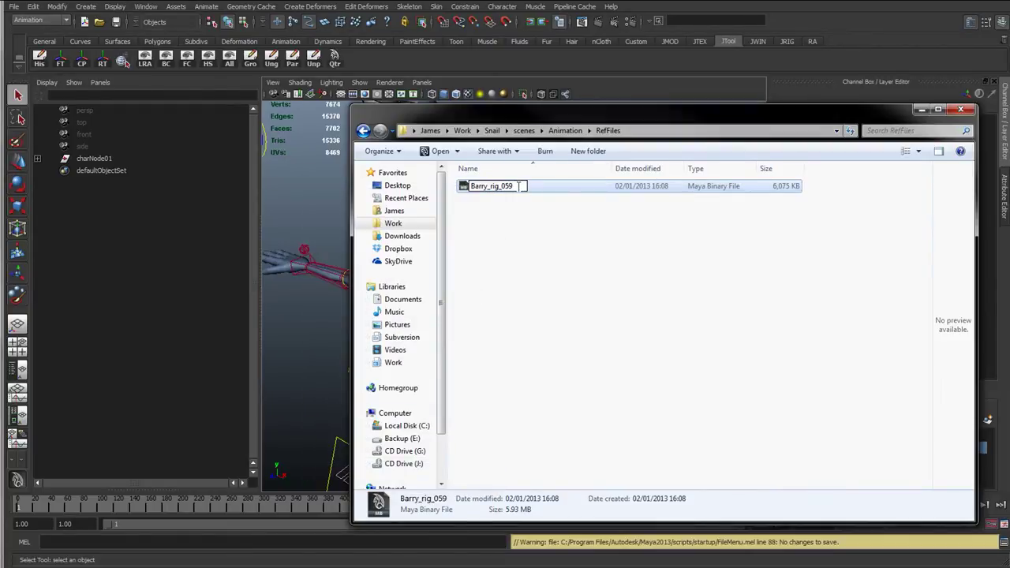
type("1")
key("Return")
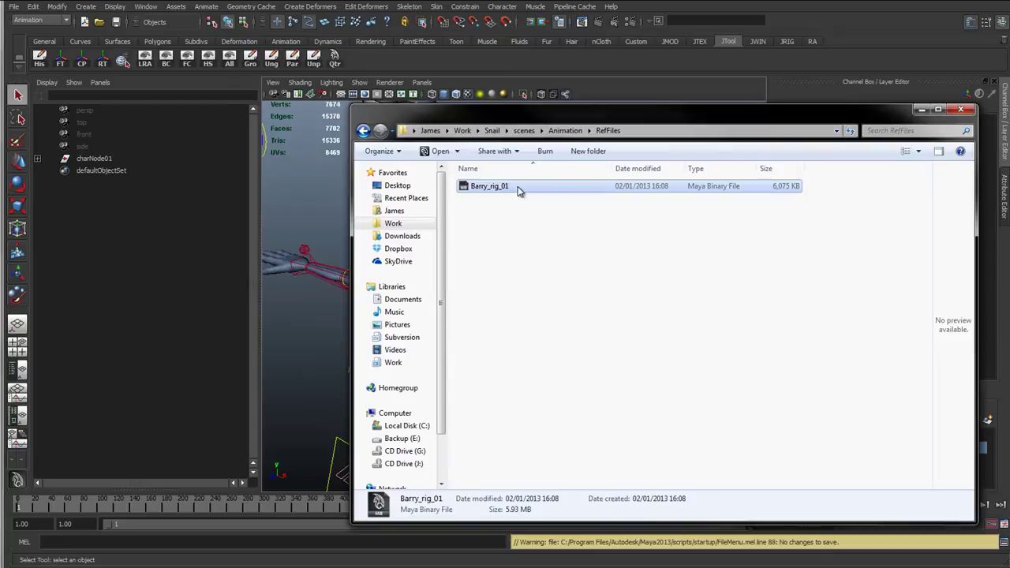
Shorten the rig file's name in RefFiles to Barry_01 and clear the file selection.
right_click(501, 187)
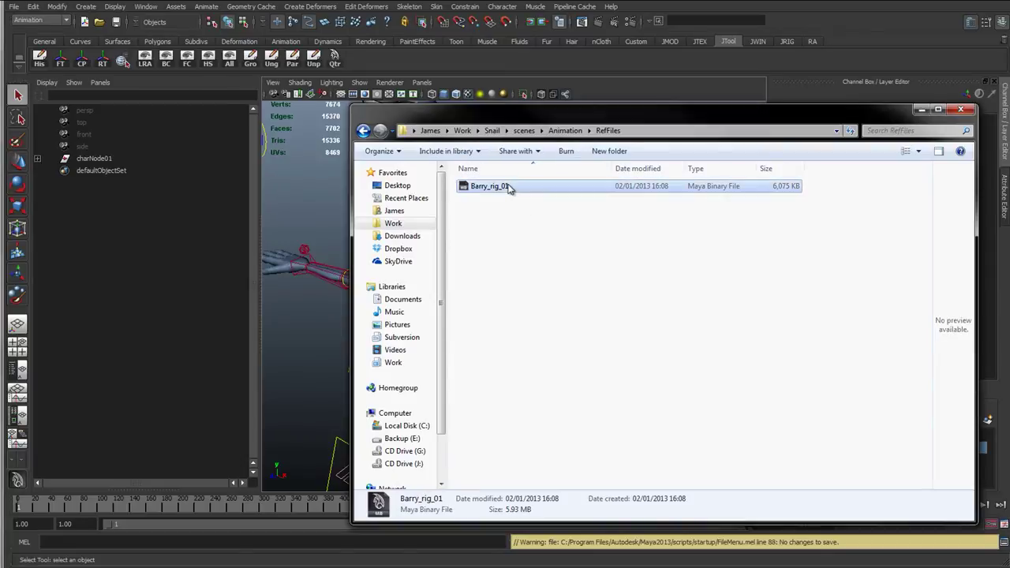
left_click(347, 466)
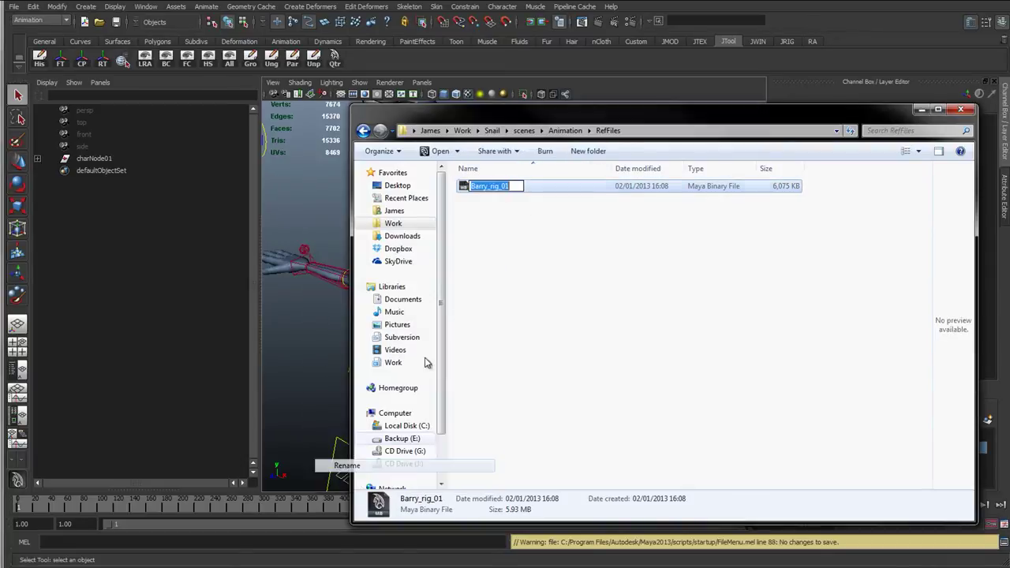
left_click(498, 183)
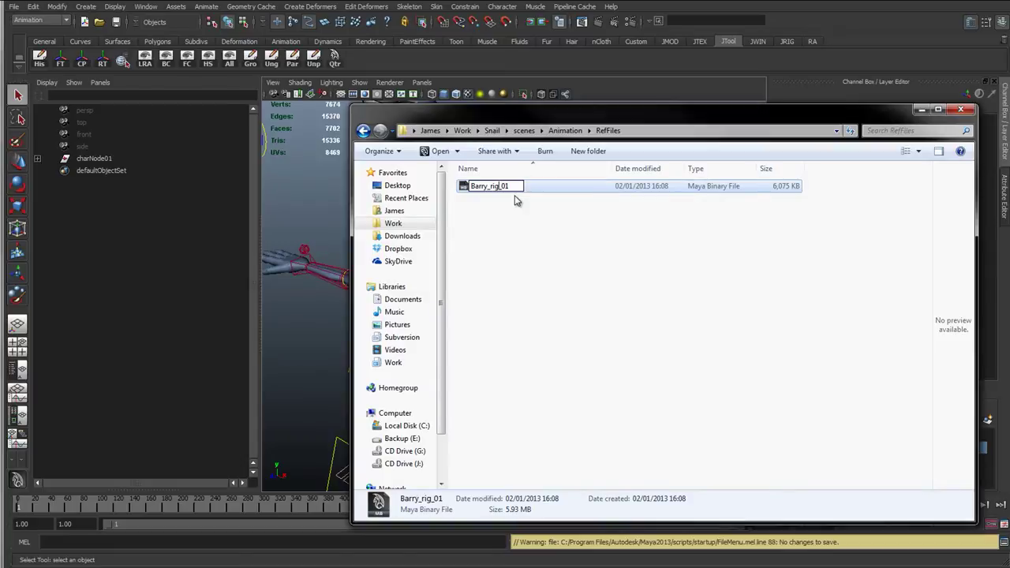
key("BackSpace")
key("BackSpace")
key("Return")
left_click(502, 221)
Move the file explorer away and show the grid in the empty Maya scene's perspective view.
left_click_drag(422, 114, 0, 142)
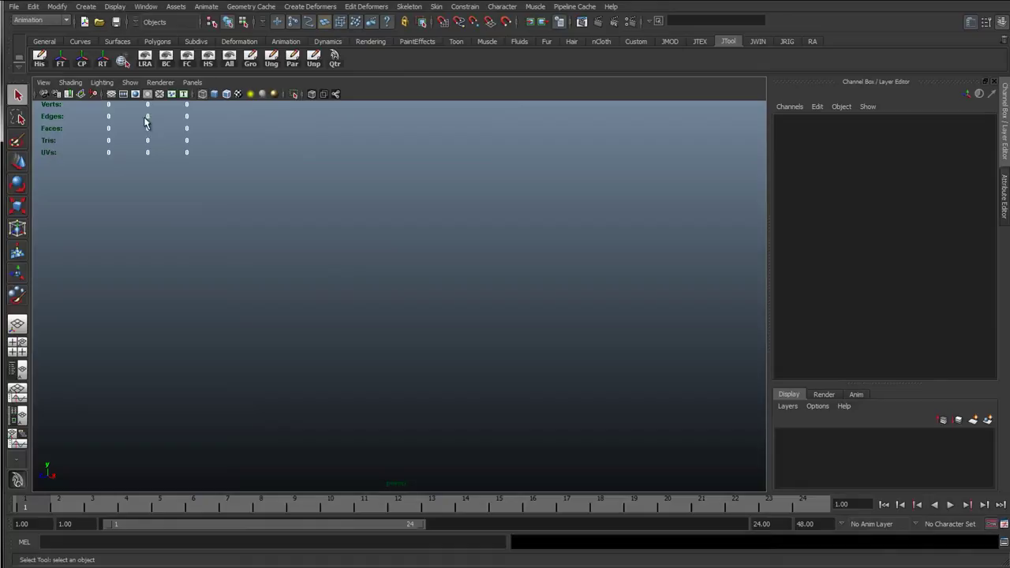
left_click(112, 94)
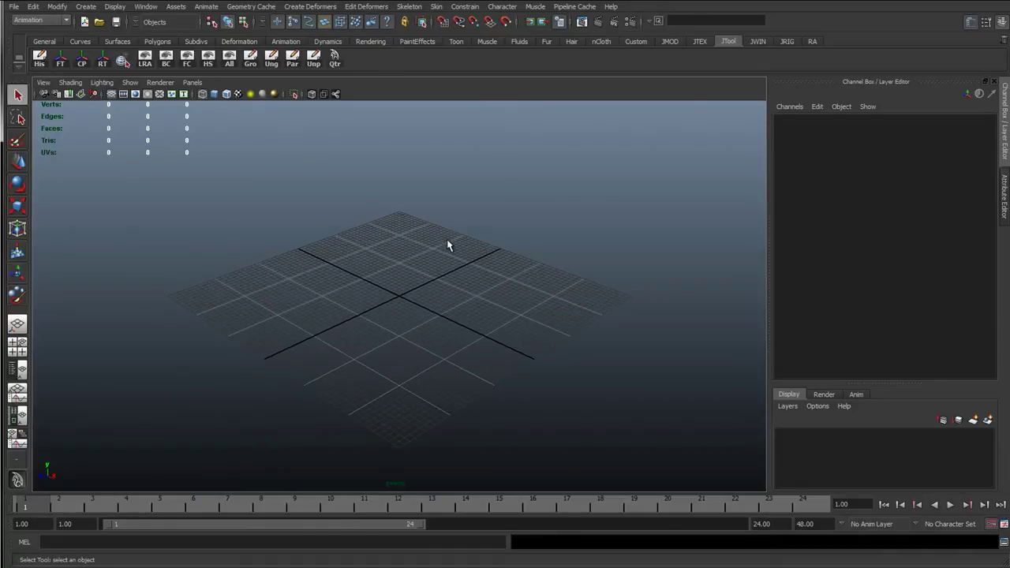
scroll(354, 307, "up", 1)
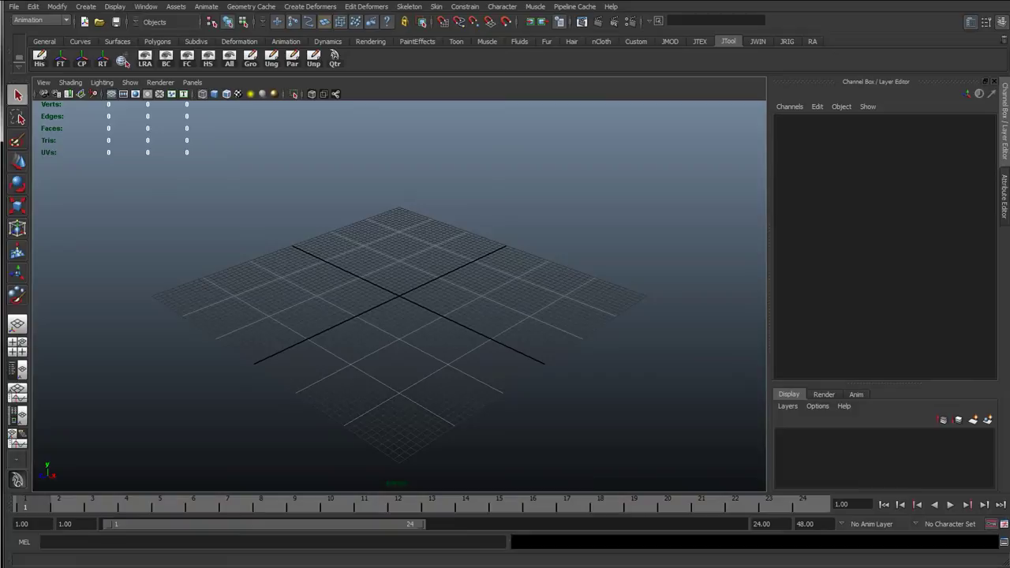
left_click_drag(0, 138, 424, 136)
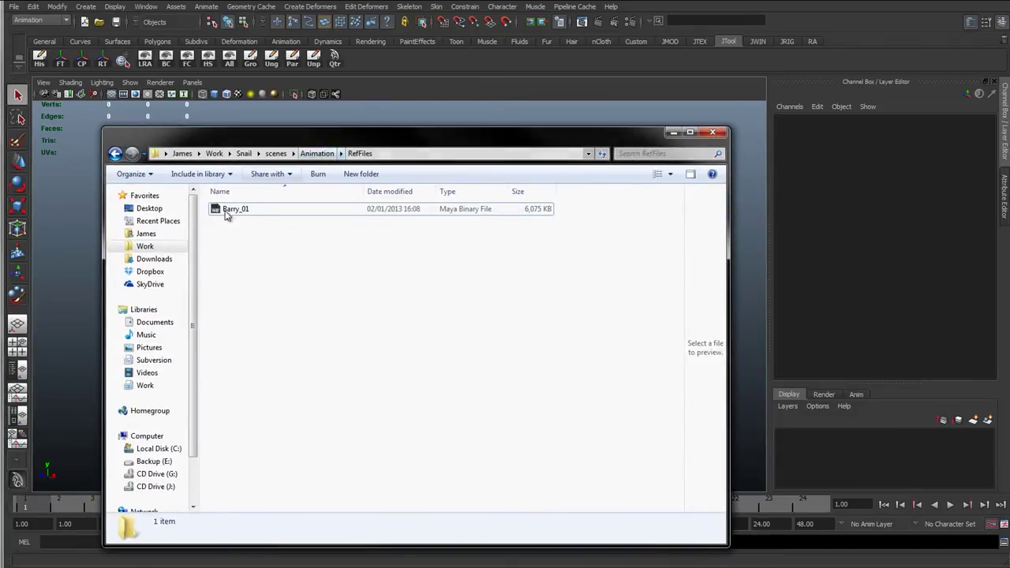
left_click_drag(371, 144, 586, 123)
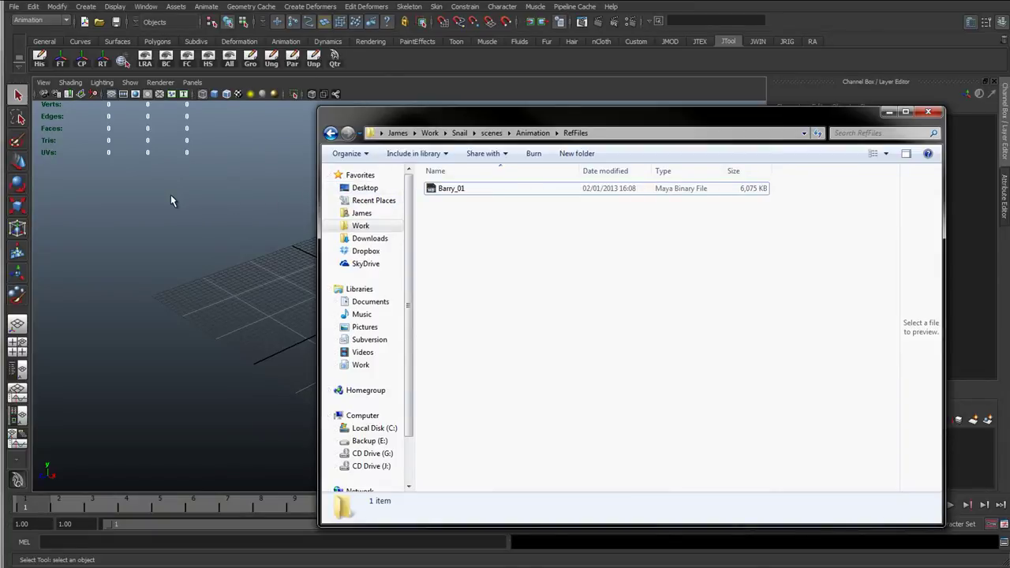
left_click_drag(411, 118, 363, 112)
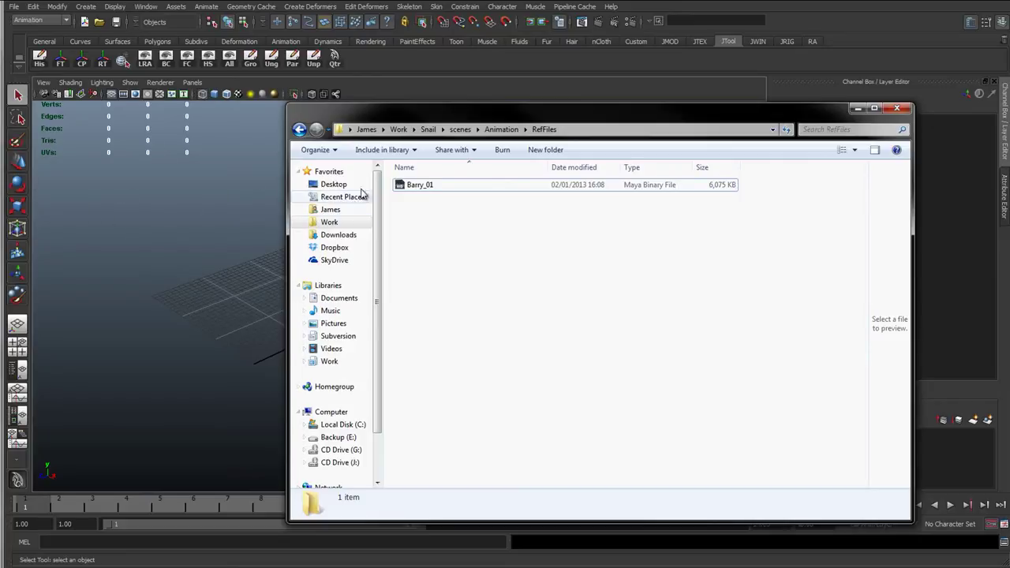
left_click_drag(417, 127, 550, 161)
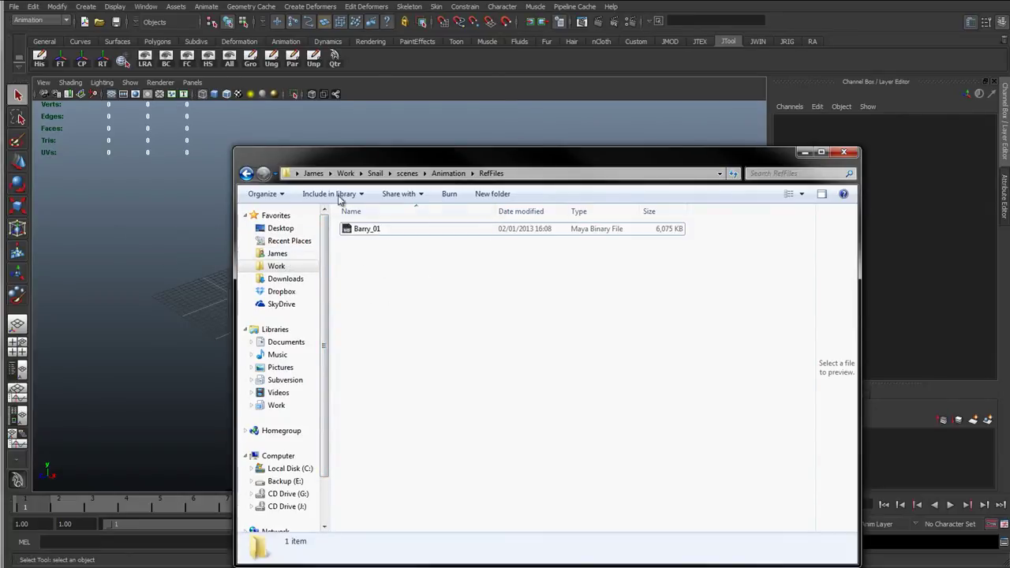
left_click_drag(394, 158, 0, 153)
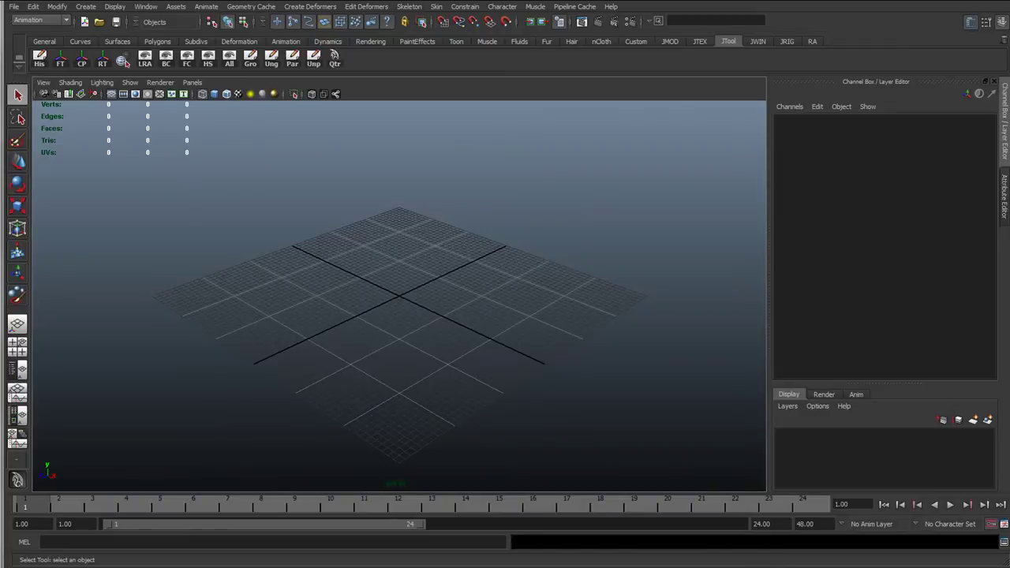
Create a reference to Barry_01.mb from the scenes/Animation/RefFiles folder through the Reference Editor, keeping the default options.
left_click(14, 7)
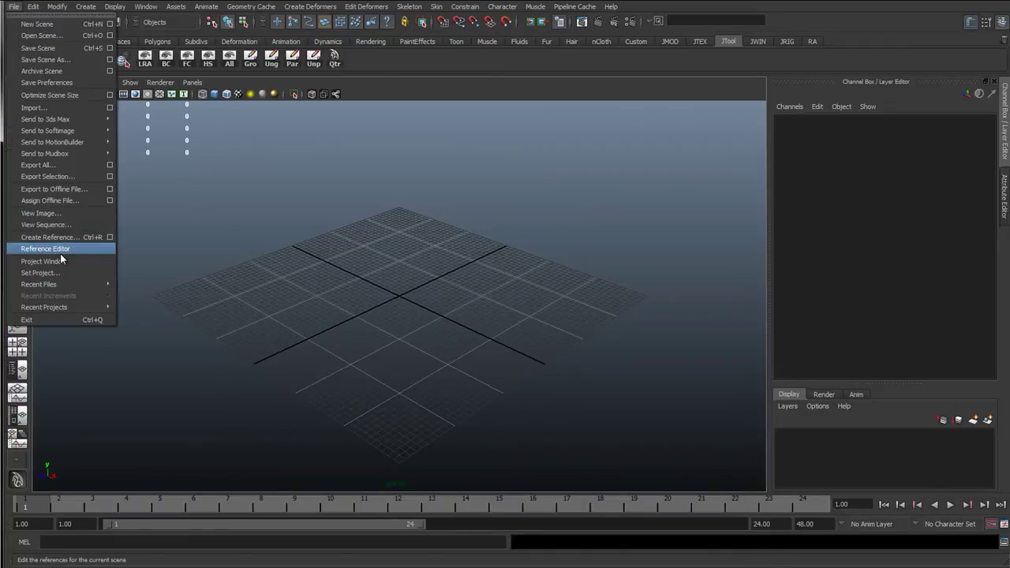
mouse_move(51, 286)
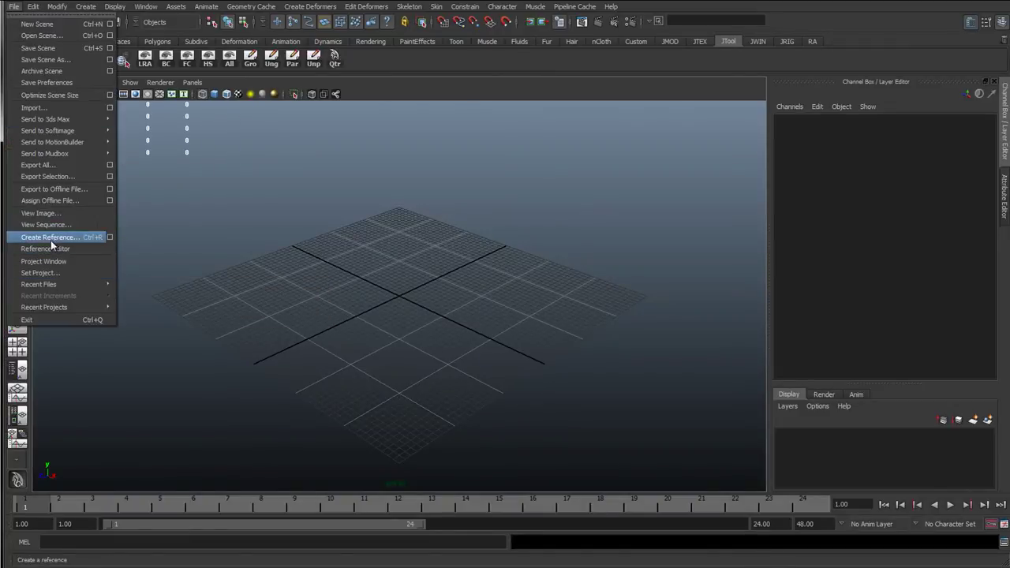
left_click(65, 249)
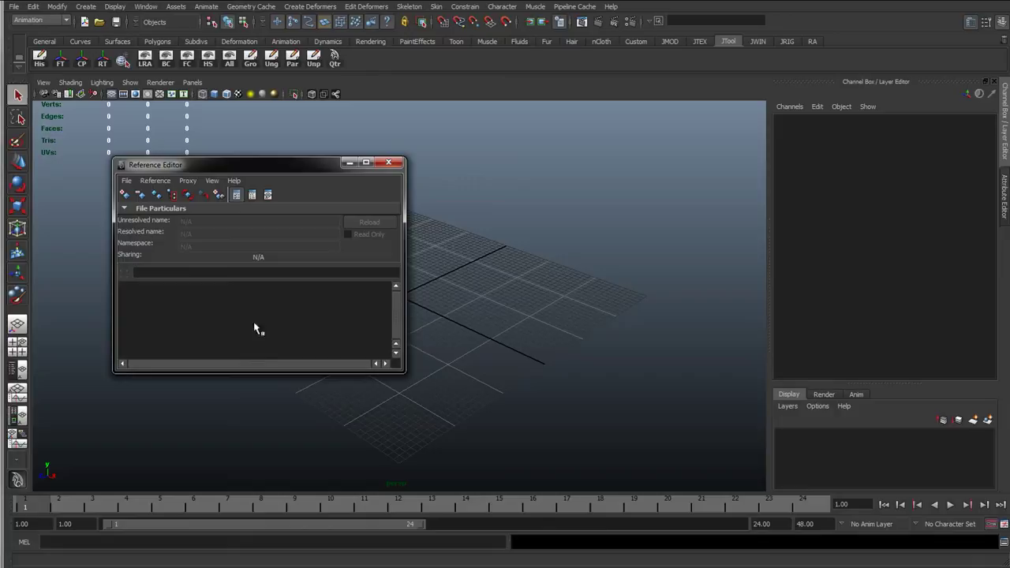
left_click(124, 195)
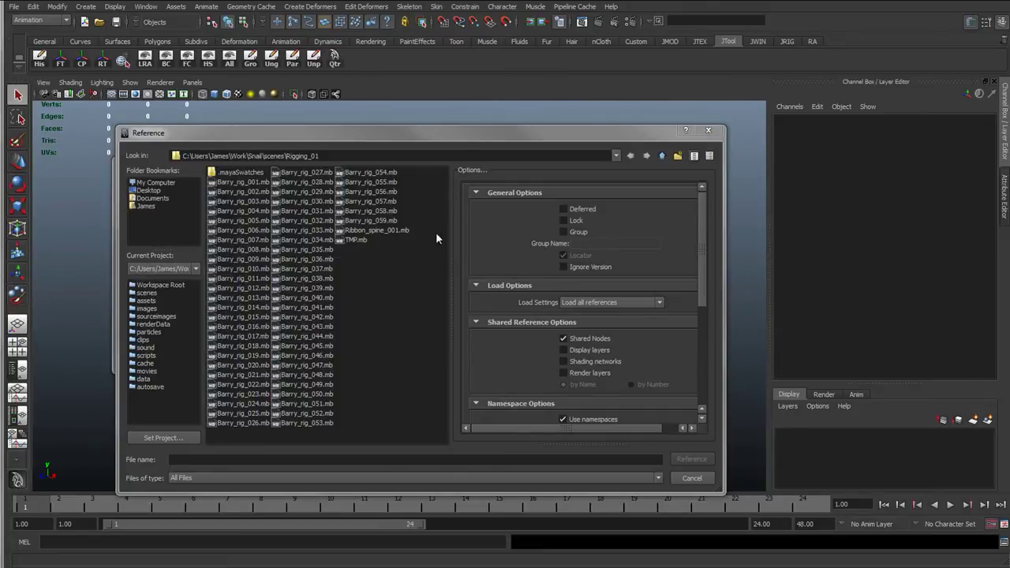
left_click_drag(336, 131, 397, 103)
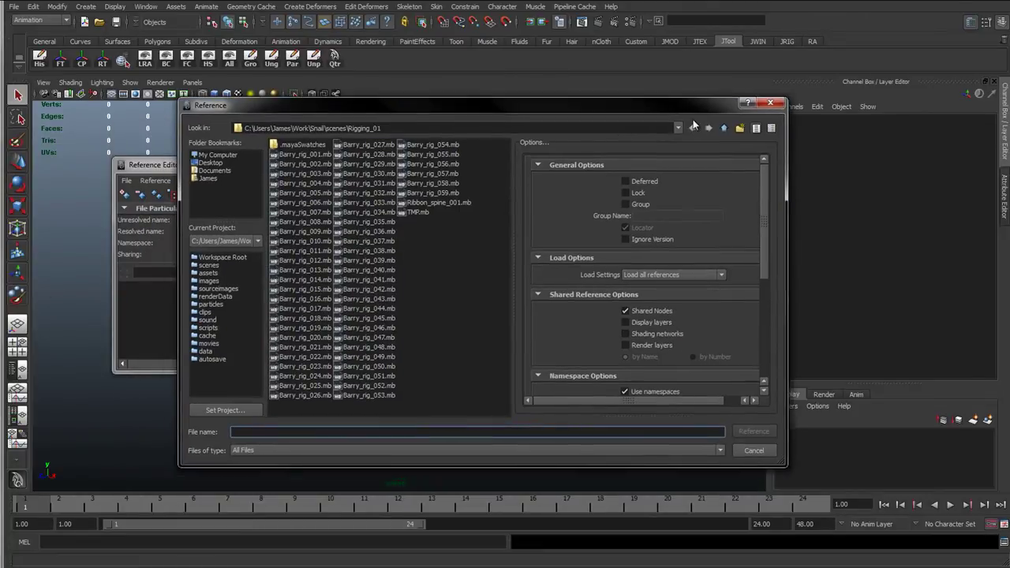
left_click(723, 128)
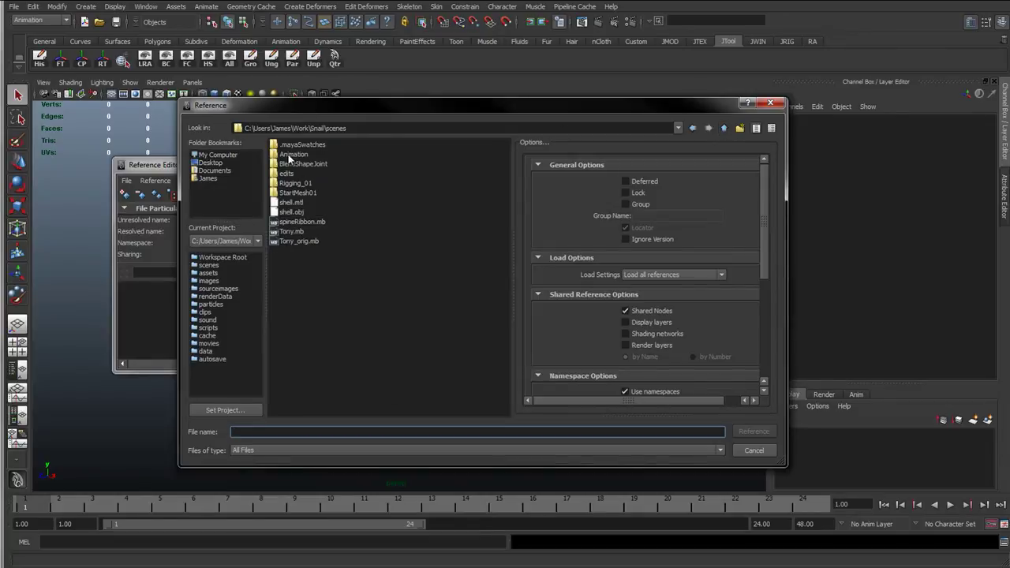
double_click(292, 154)
double_click(286, 145)
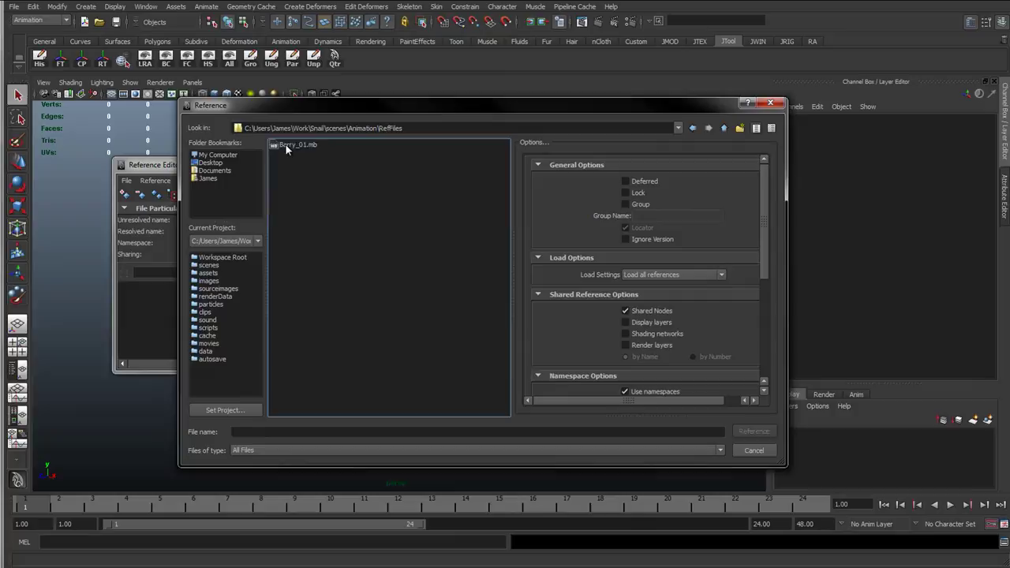
left_click(292, 144)
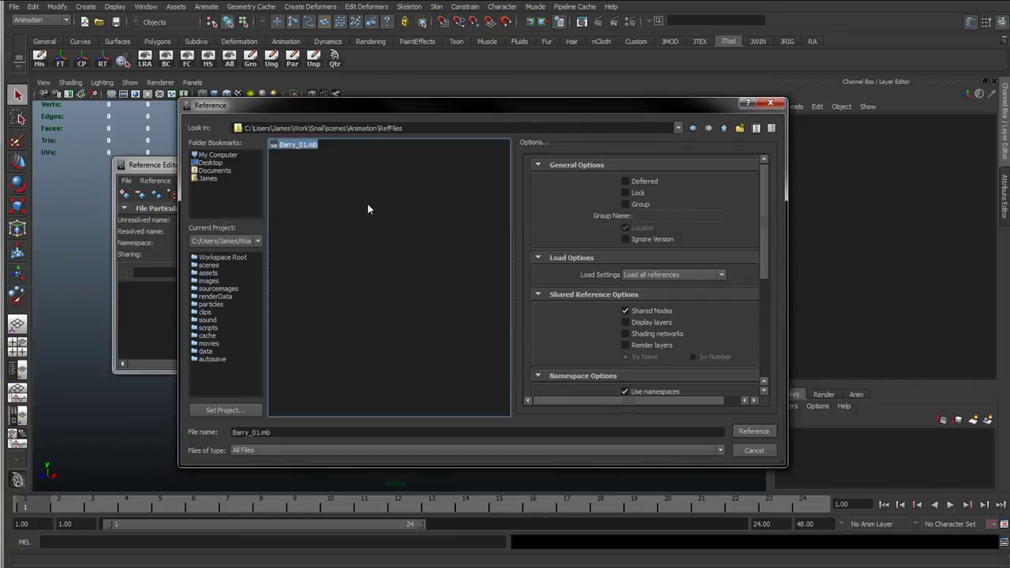
left_click(754, 431)
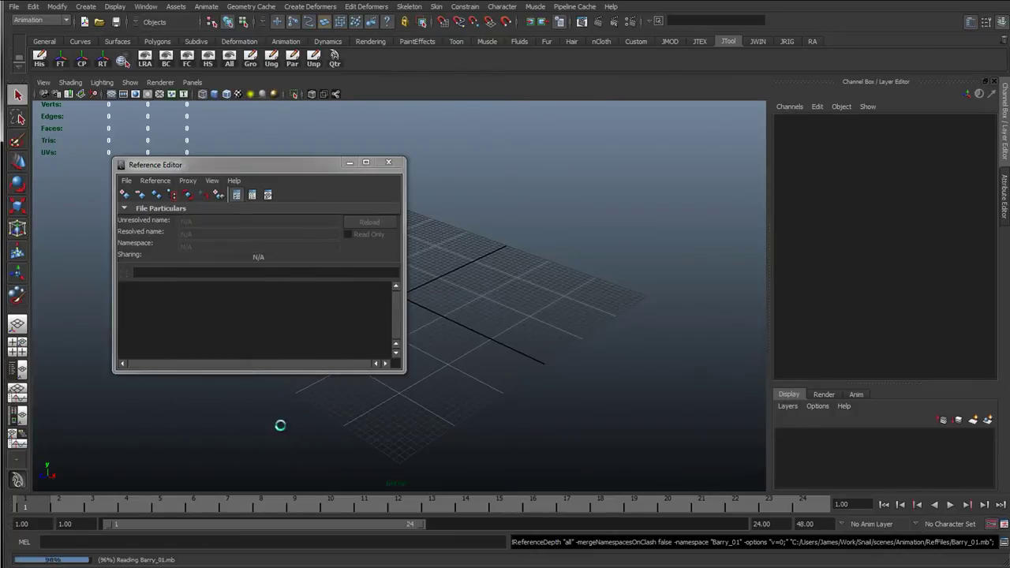
Move the Reference Editor clear of the model and display the referenced snail with smooth shading.
left_click_drag(272, 169, 198, 304)
middle_click_drag(233, 244, 386, 266, "alt")
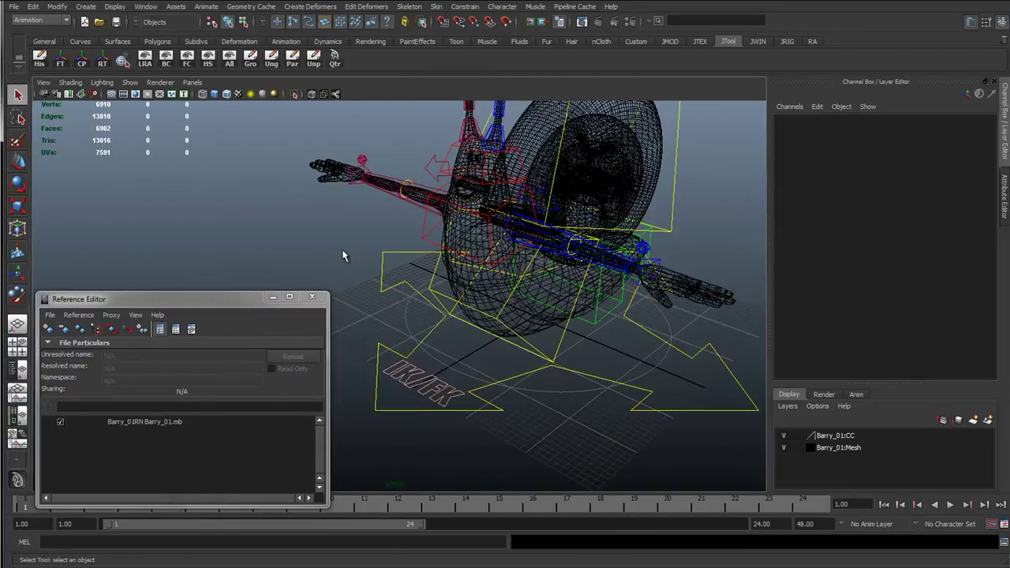
key("5")
mouse_move(556, 283)
left_mouse_down("alt")
mouse_move(599, 261)
mouse_move(597, 316)
mouse_move(489, 309)
left_mouse_up("alt")
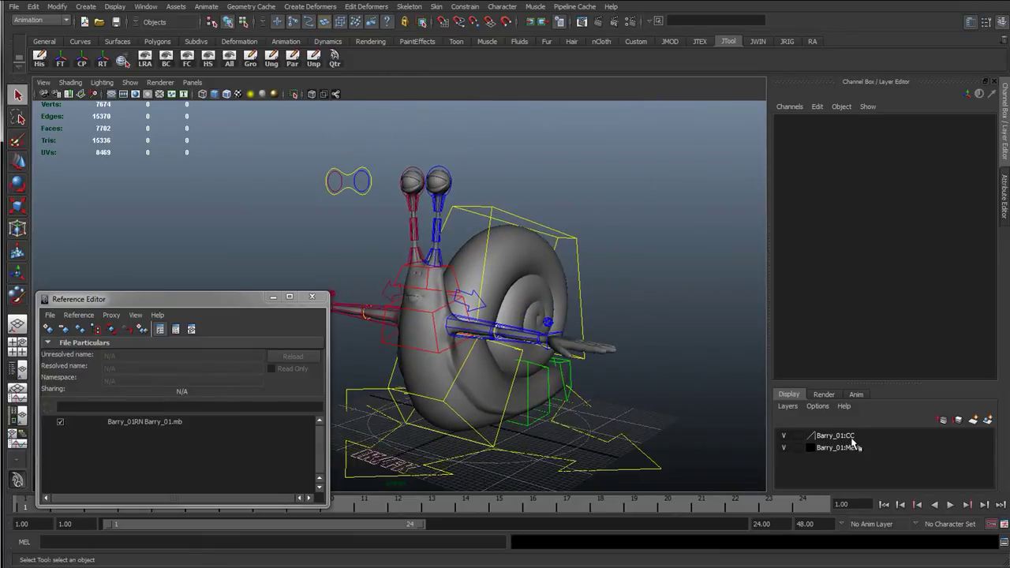
Try to hide the referenced Barry_01:CC display layer.
left_click(783, 435)
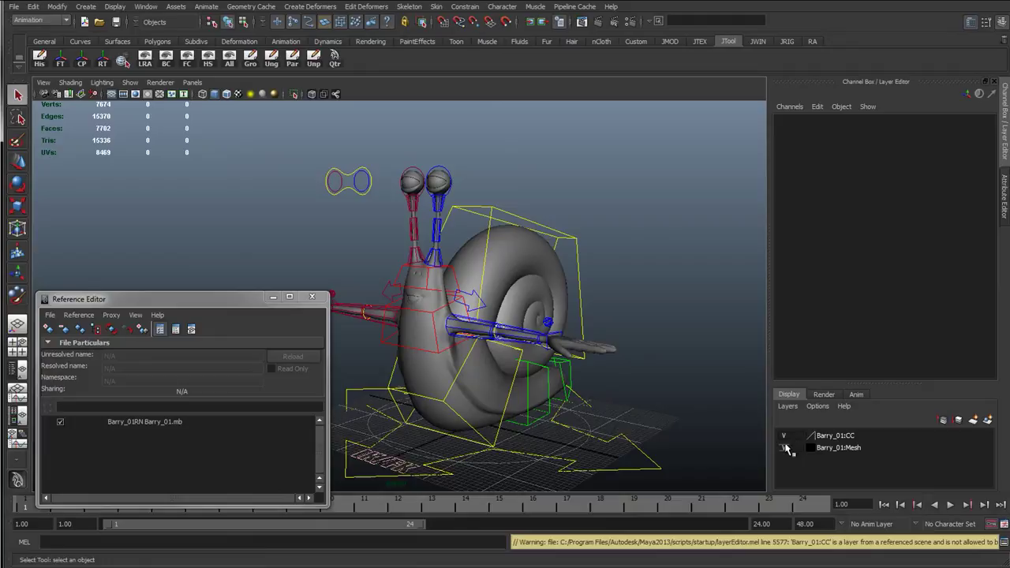
Toggle the visibility of the Barry_01:Mesh and Barry_01:CC display layers off and back on.
left_click(783, 447)
left_click(783, 435)
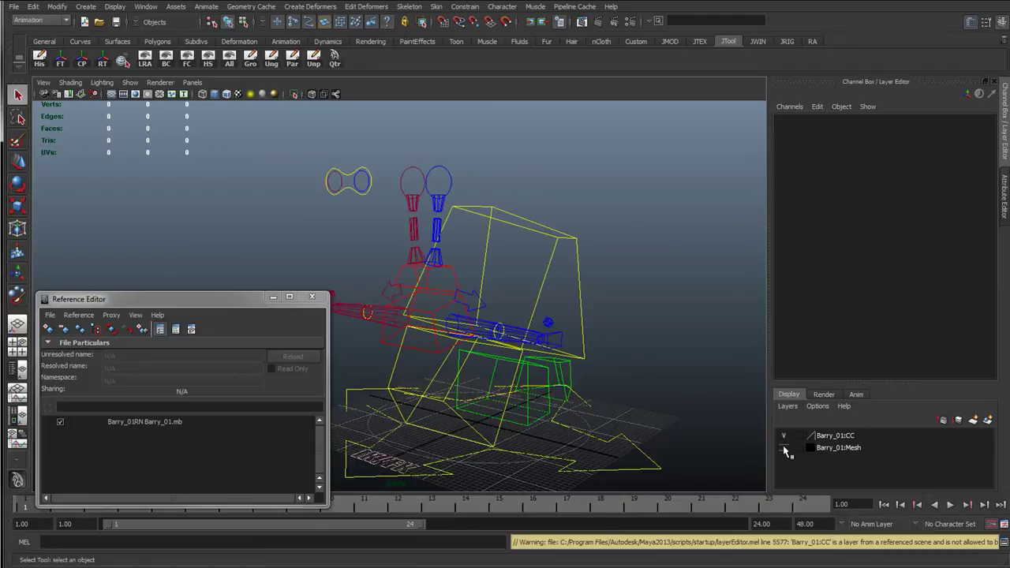
left_click(783, 447)
left_click(783, 435)
left_click(784, 447)
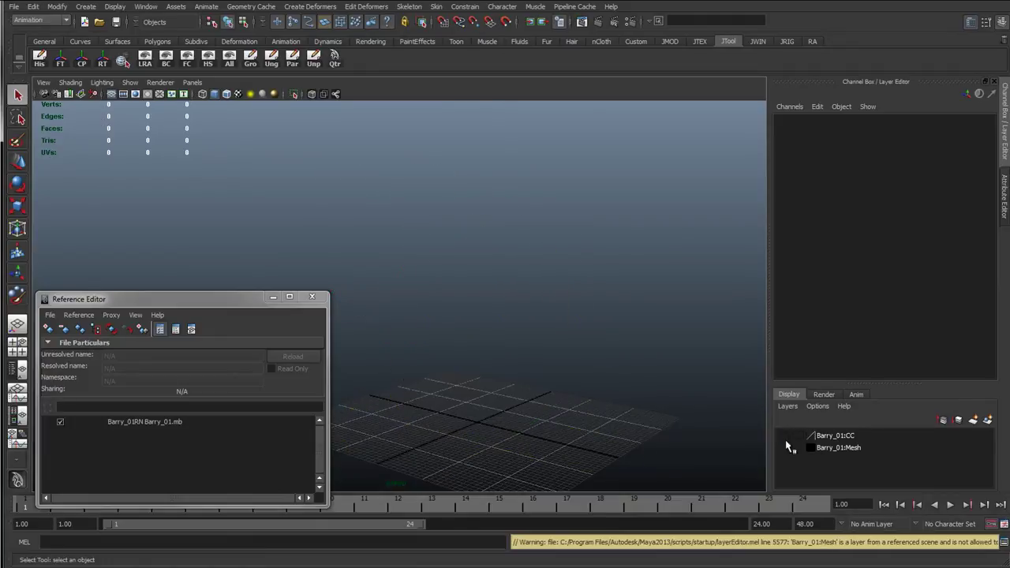
left_click(783, 435)
left_click(783, 447)
Test rotating the snail's shell control and keying its channels at frame 1, undoing both changes.
left_click(524, 218)
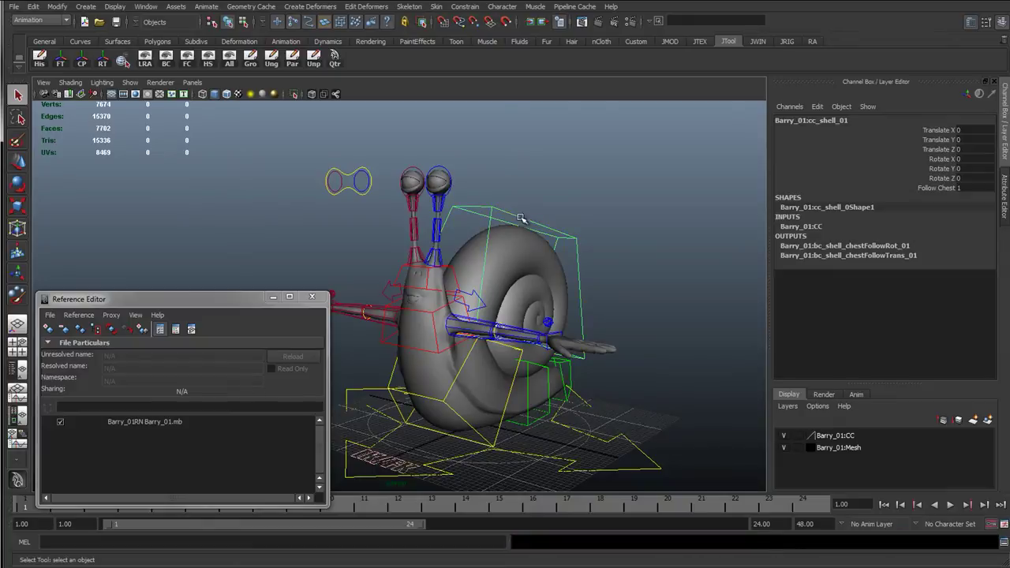
key("e")
mouse_move(493, 291)
left_mouse_down()
mouse_move(538, 304)
mouse_move(384, 348)
mouse_move(486, 304)
left_mouse_up()
key("ctrl+z")
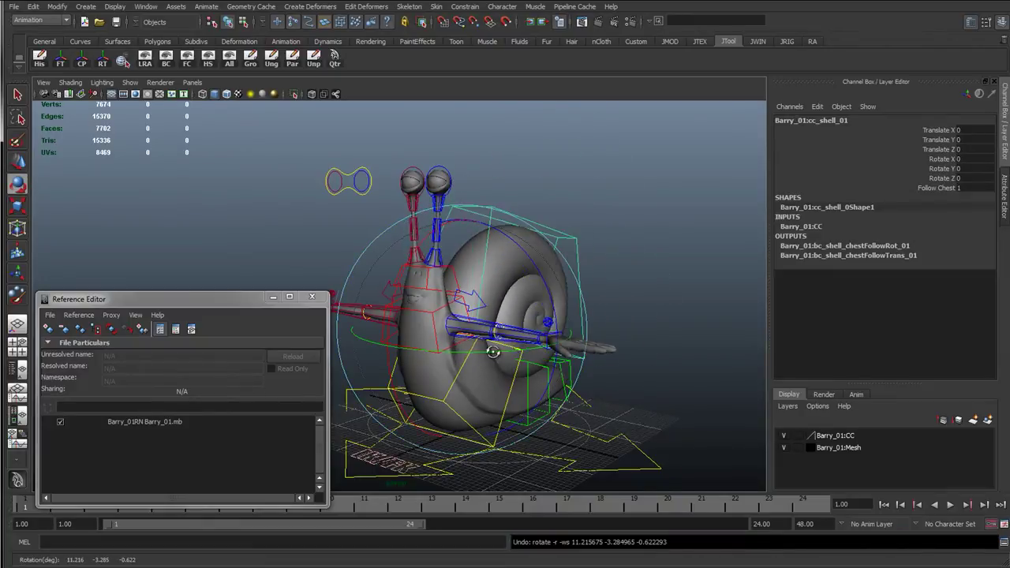
mouse_move(493, 350)
left_mouse_down("alt")
mouse_move(478, 352)
mouse_move(488, 351)
left_mouse_up("alt")
key("s")
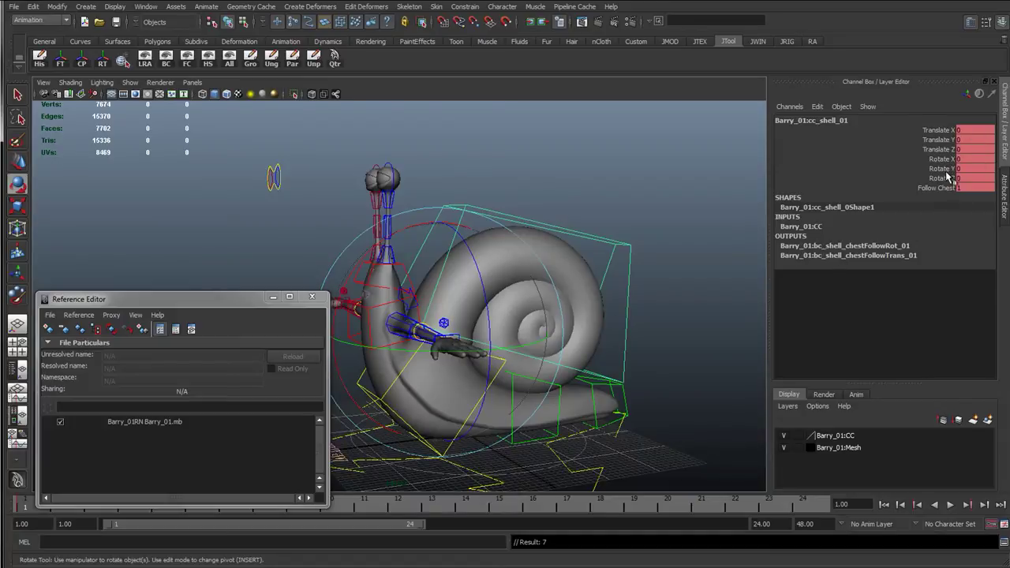
key("ctrl+z")
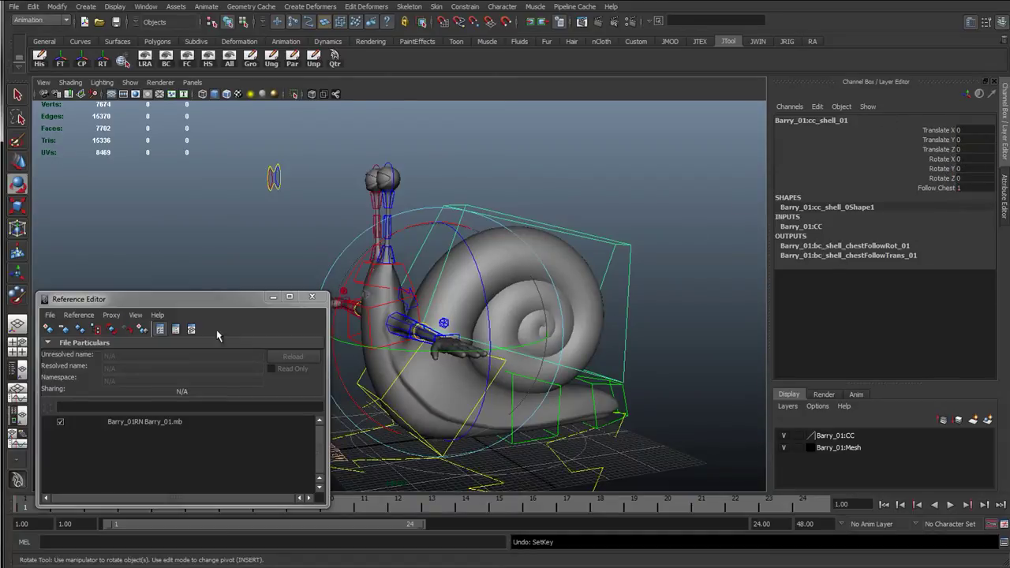
Move the Reference Editor upward and shift the snail's global control to about -71.01 in Translate X.
left_click_drag(196, 299, 200, 175)
left_click(593, 472)
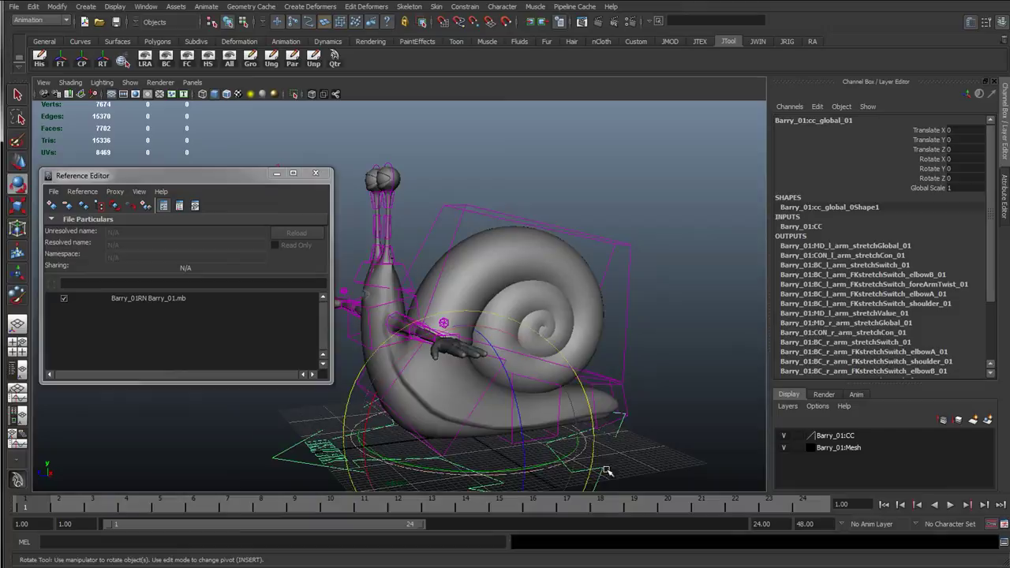
key("w")
left_click_drag(593, 471, 410, 377, "alt")
middle_click_drag(409, 377, 266, 369)
middle_click_drag(596, 367, 741, 375, "alt")
middle_click_drag(629, 385, 569, 383)
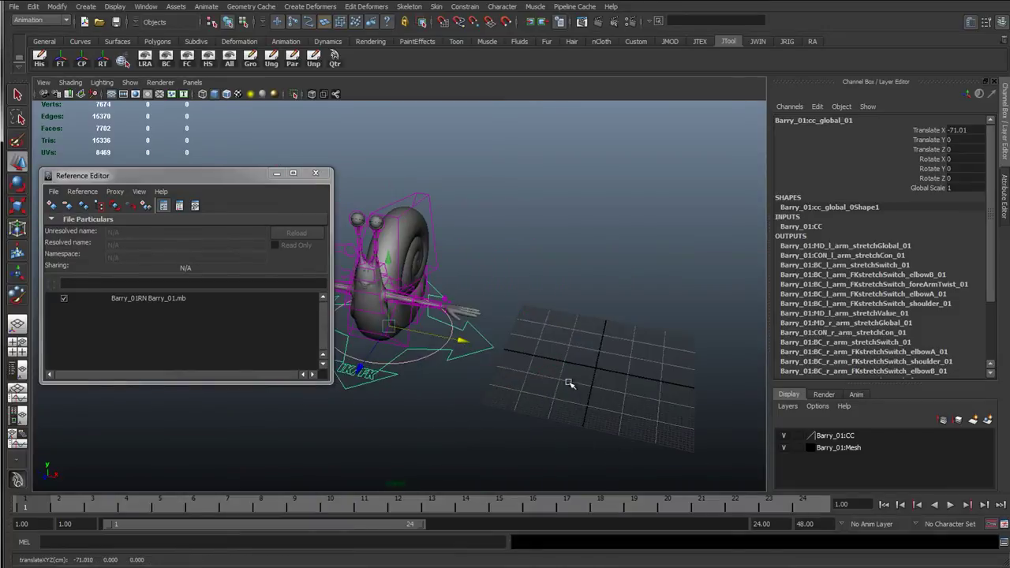
Create a second reference to Barry_01.mb from the RefFiles folder with the default options and close the Reference Editor.
left_click(58, 206)
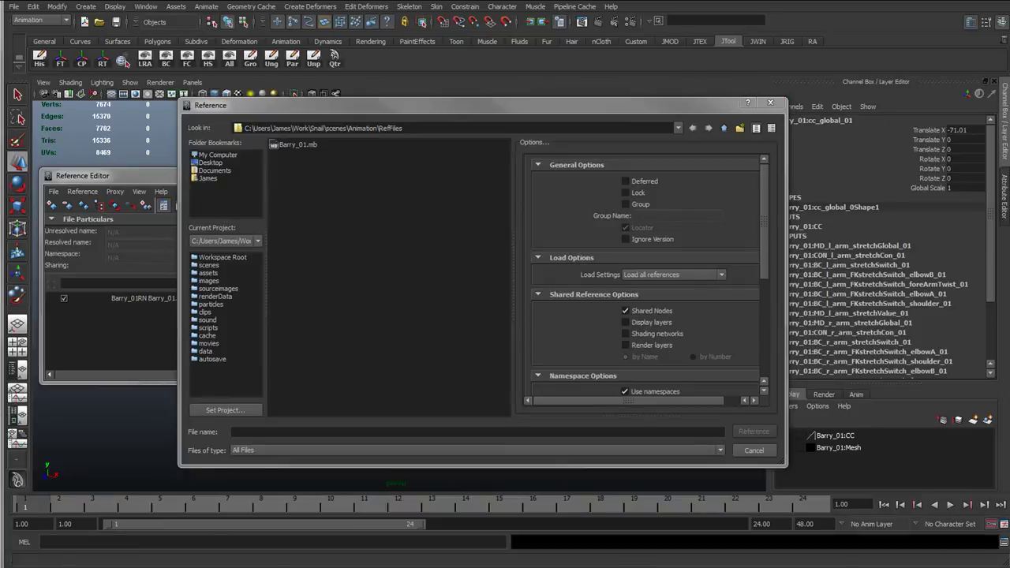
left_click(297, 146)
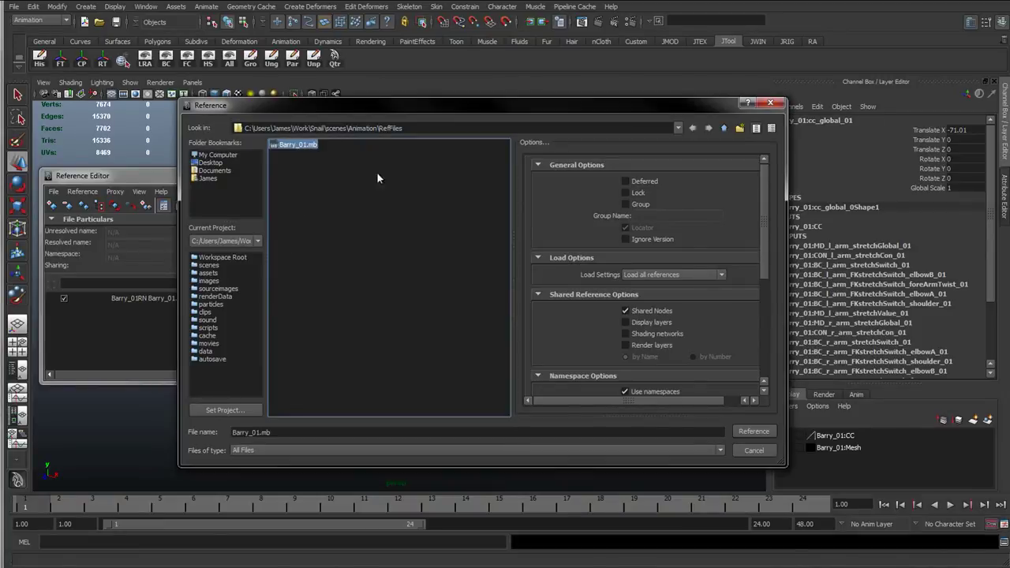
left_click(753, 430)
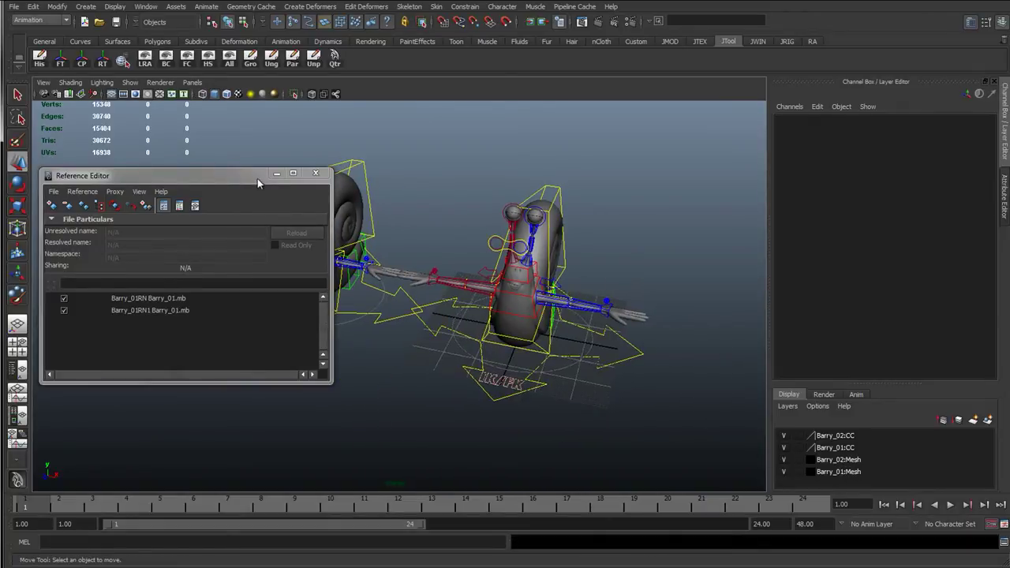
left_click_drag(237, 176, 172, 178)
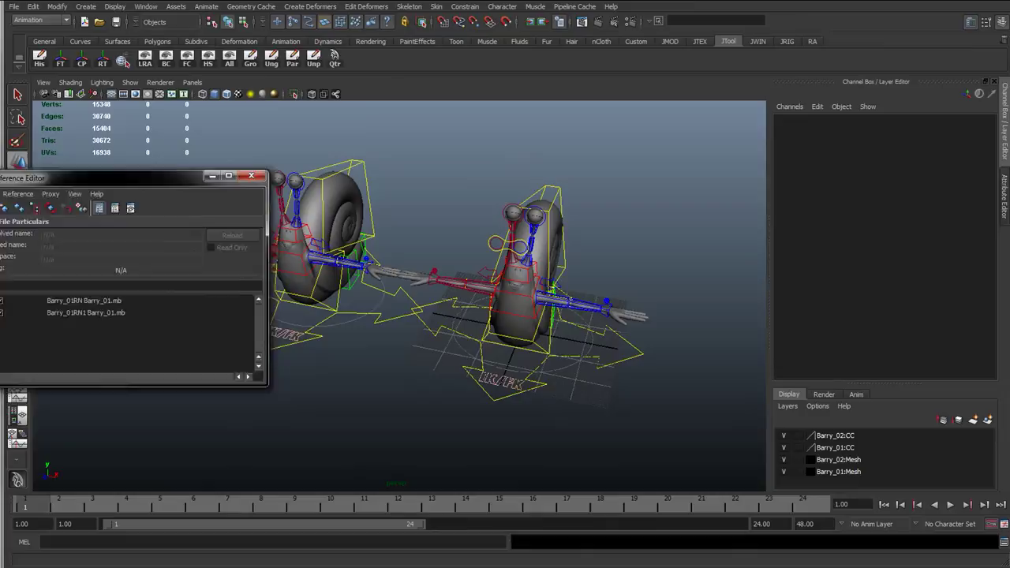
left_click(251, 175)
Move the second snail's global control to about 9.26 in Translate X and -30.74 in Translate Z, then deselect it.
left_click(619, 361)
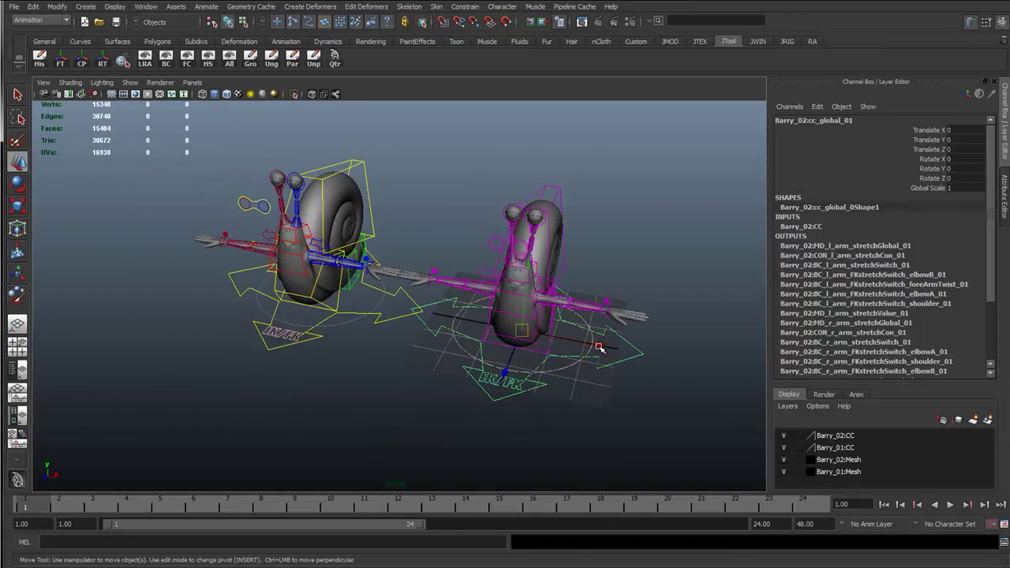
key("e")
left_click_drag(557, 354, 534, 371)
key("s")
key("ctrl+z")
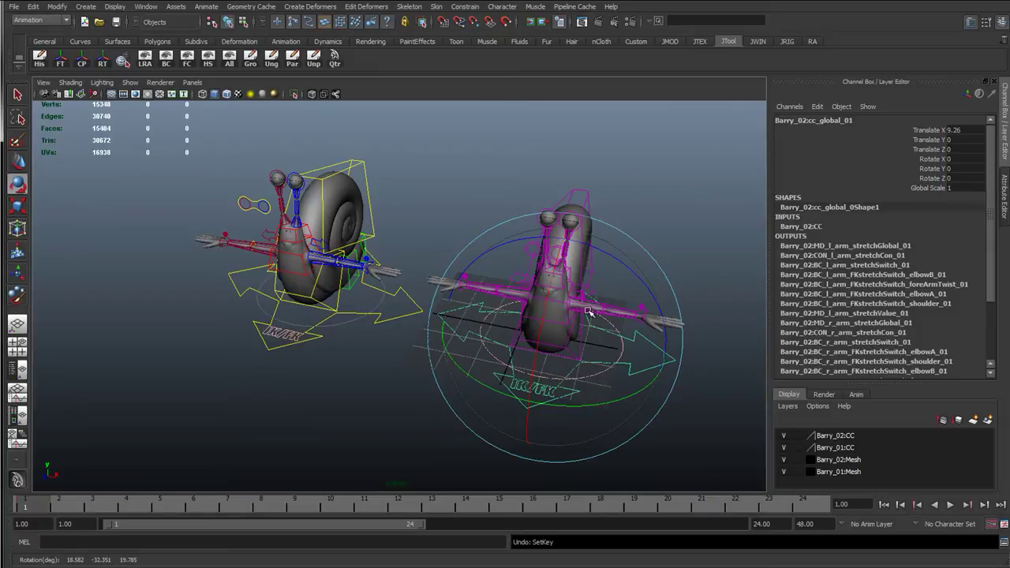
key("w")
middle_click_drag(581, 325, 550, 323, "alt")
left_click_drag(506, 376, 540, 325)
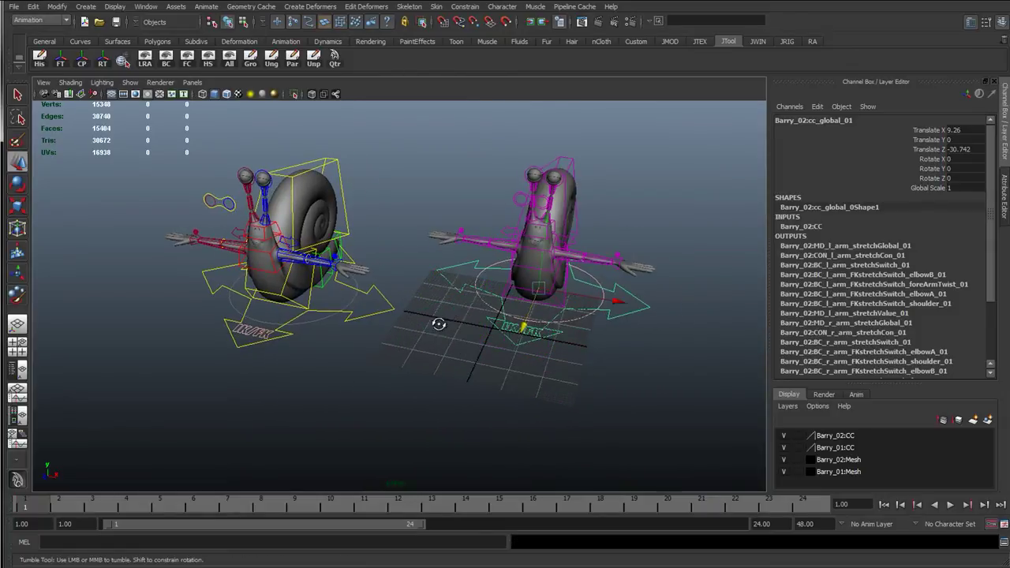
left_click_drag(439, 323, 371, 328, "alt")
middle_click_drag(411, 307, 293, 309, "alt")
key("ctrl+z")
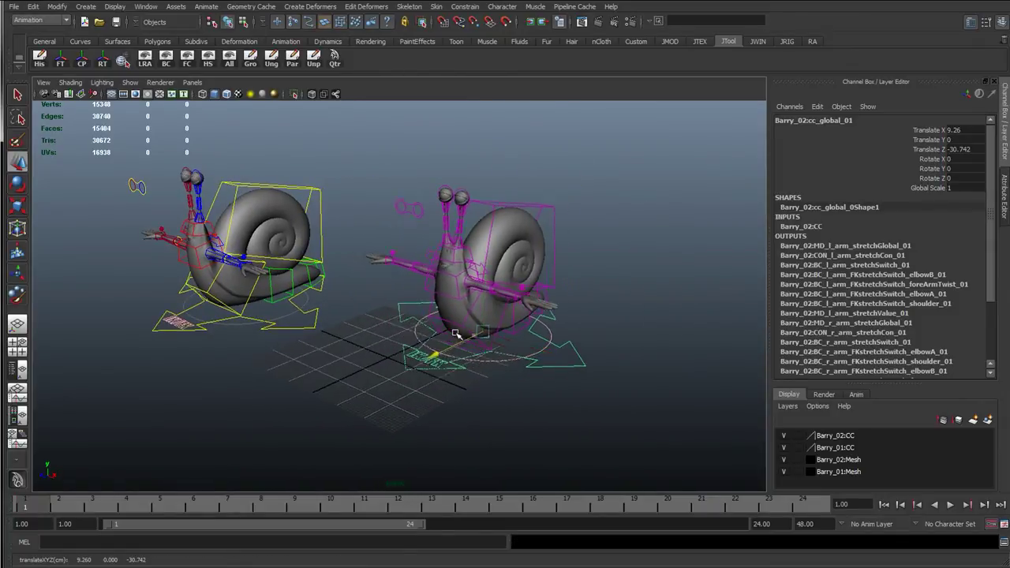
left_click(345, 257)
left_click_drag(354, 277, 410, 276, "alt")
middle_click_drag(357, 272, 439, 291, "alt")
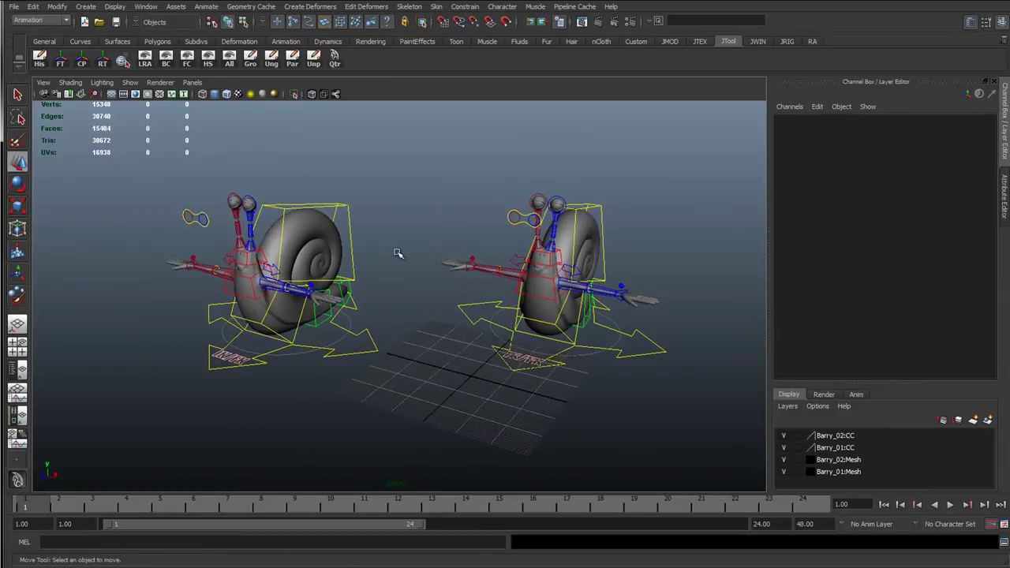
right_click_drag(303, 314, 368, 324, "alt")
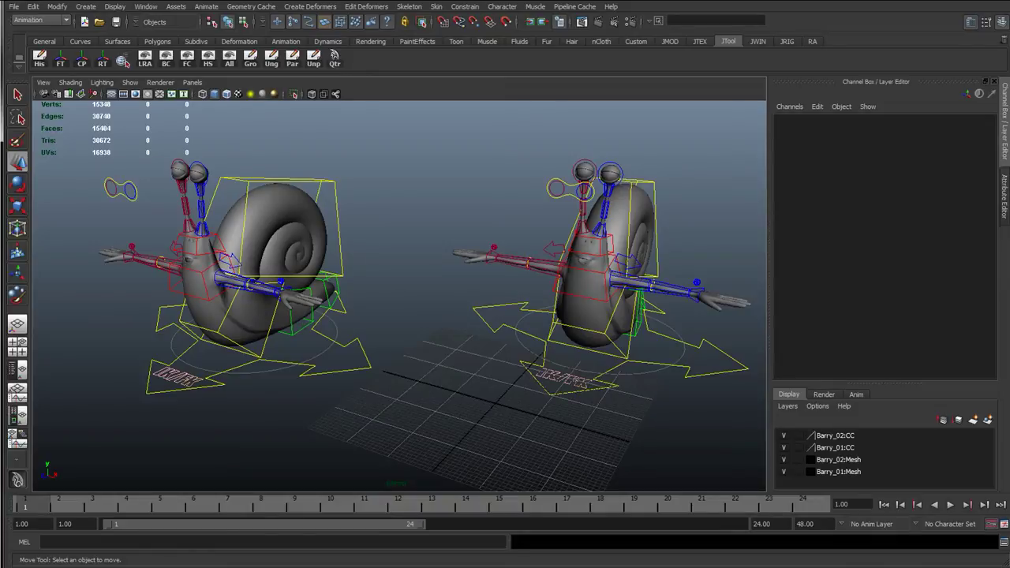
left_click_drag(0, 148, 0, 149)
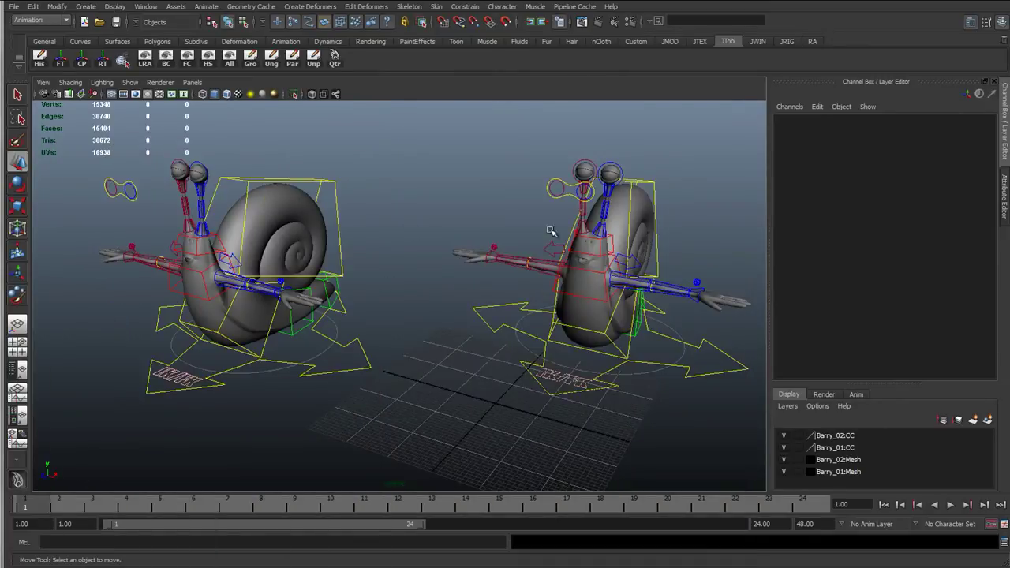
Key the first snail's global control at frame 1 and at frame 6, moved there to about X -30.37, Y -15.72, Z -17.03.
left_click(360, 356)
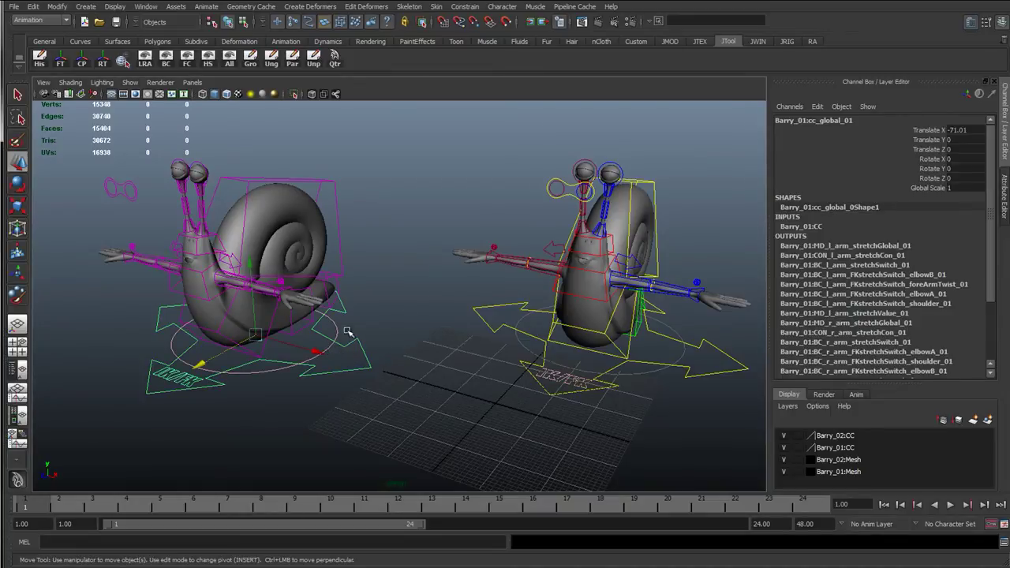
key("s")
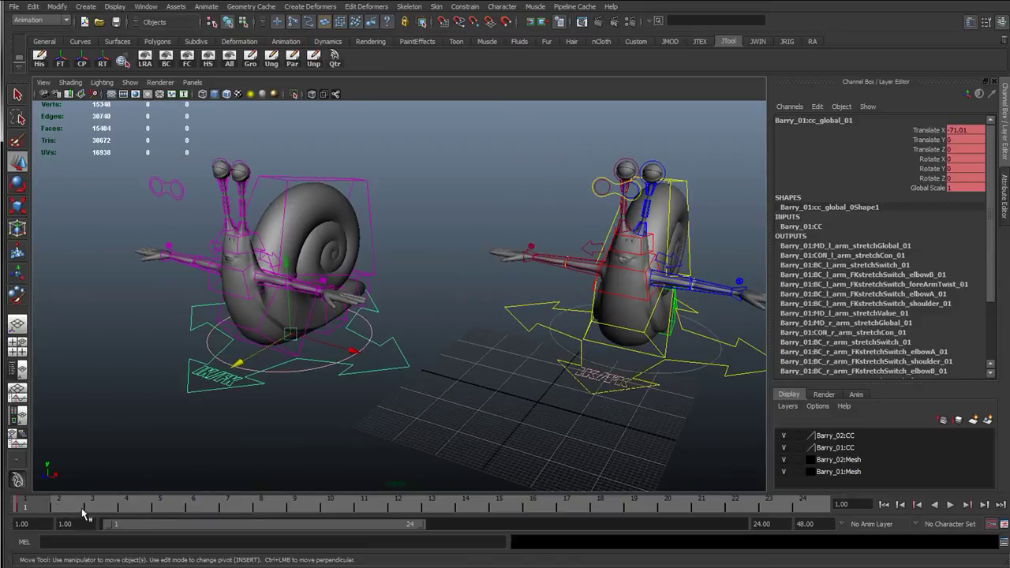
left_click(196, 504)
left_click_drag(295, 331, 458, 390)
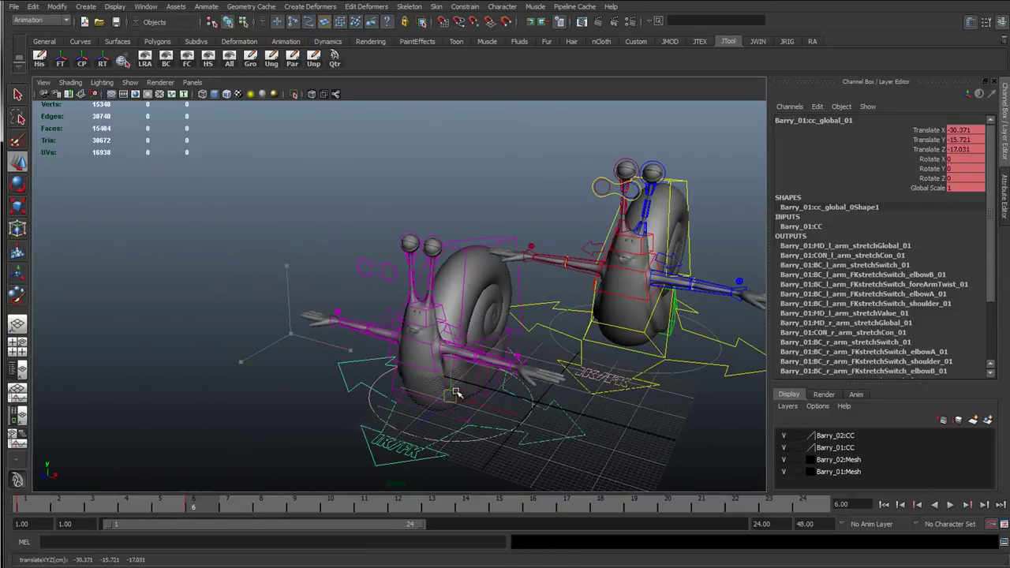
key("s")
mouse_move(30, 509)
left_mouse_down()
mouse_move(189, 507)
mouse_move(25, 507)
left_mouse_up()
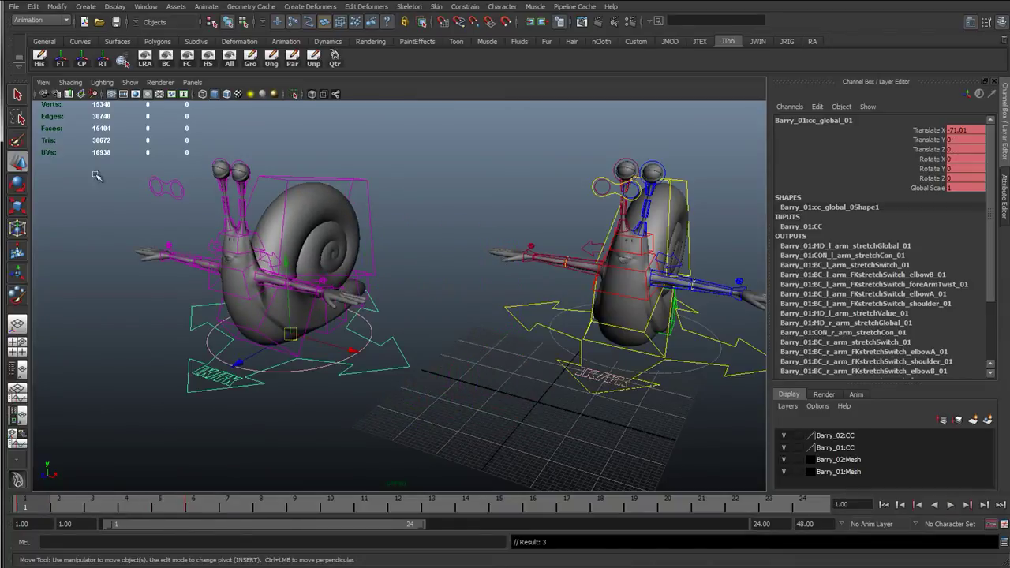
Delete the first snail's global control keys across frames 1 to 6.
left_click(323, 235)
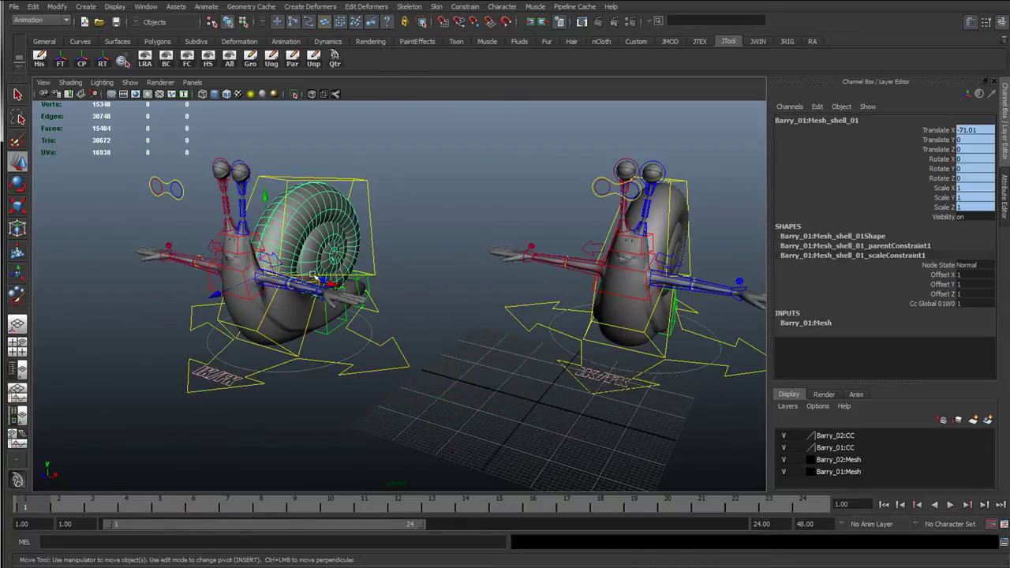
left_click_drag(418, 389, 377, 356)
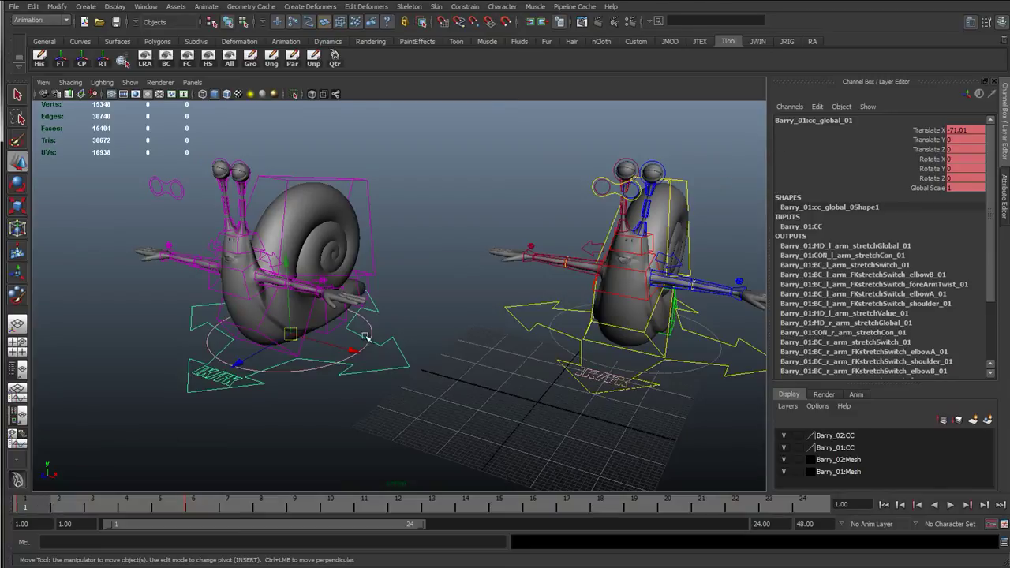
left_click(194, 507)
left_click(28, 507)
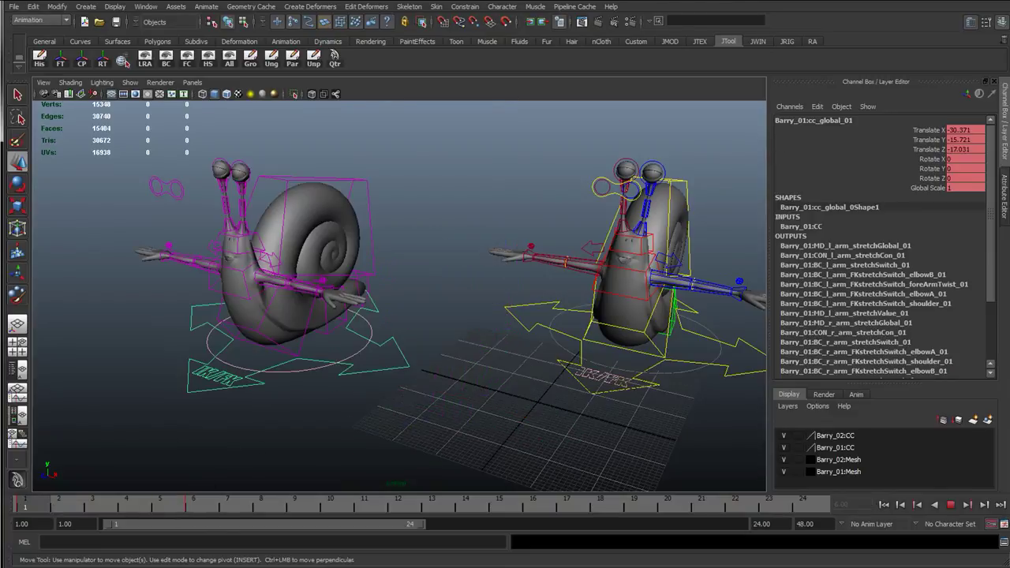
left_click_drag(193, 507, 29, 508, "shift")
right_click(55, 513)
left_click(107, 386)
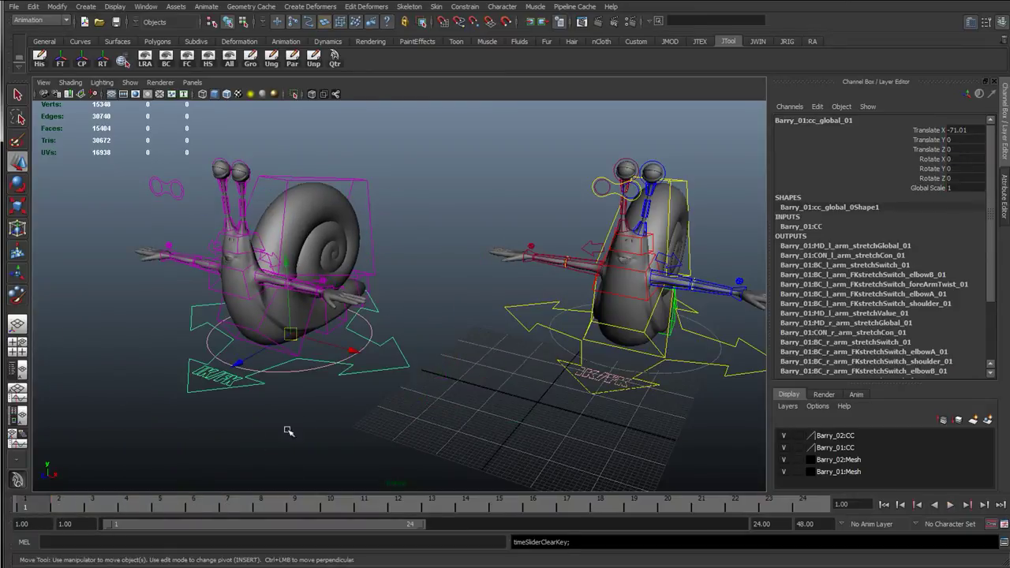
Try moving the first snail's global control without keys and undo the move.
middle_click_drag(287, 428, 221, 427, "alt")
left_click_drag(293, 350, 339, 358)
key("ctrl+z")
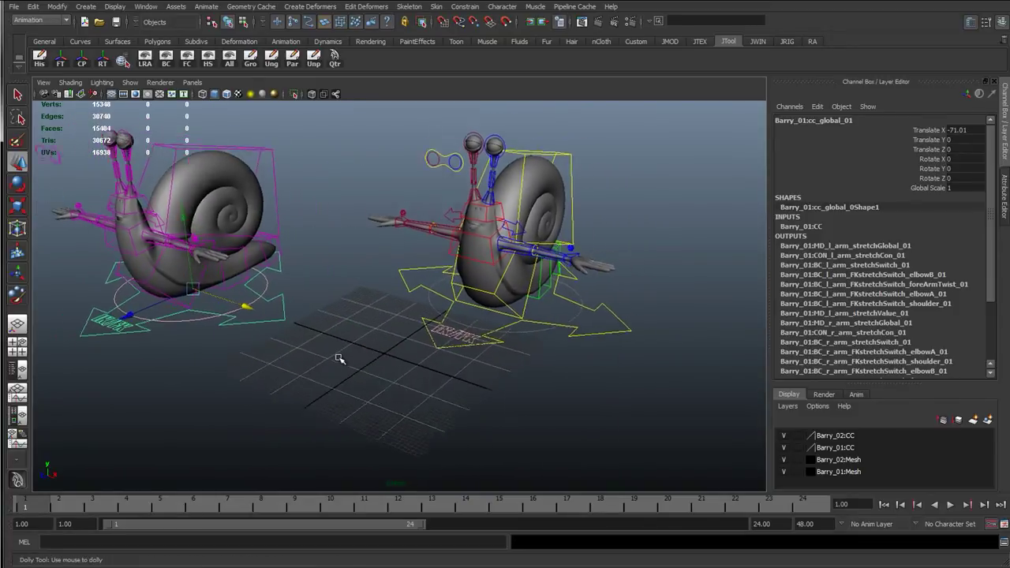
right_click_drag(338, 358, 390, 365, "alt")
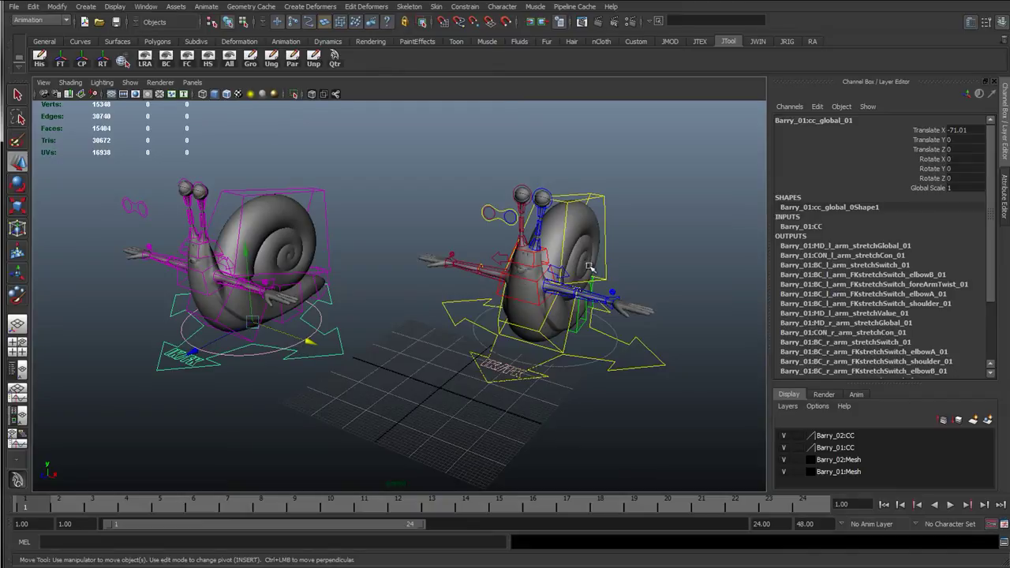
Select the second snail's left wrist control and view both referenced rigs side by side.
left_click(622, 304)
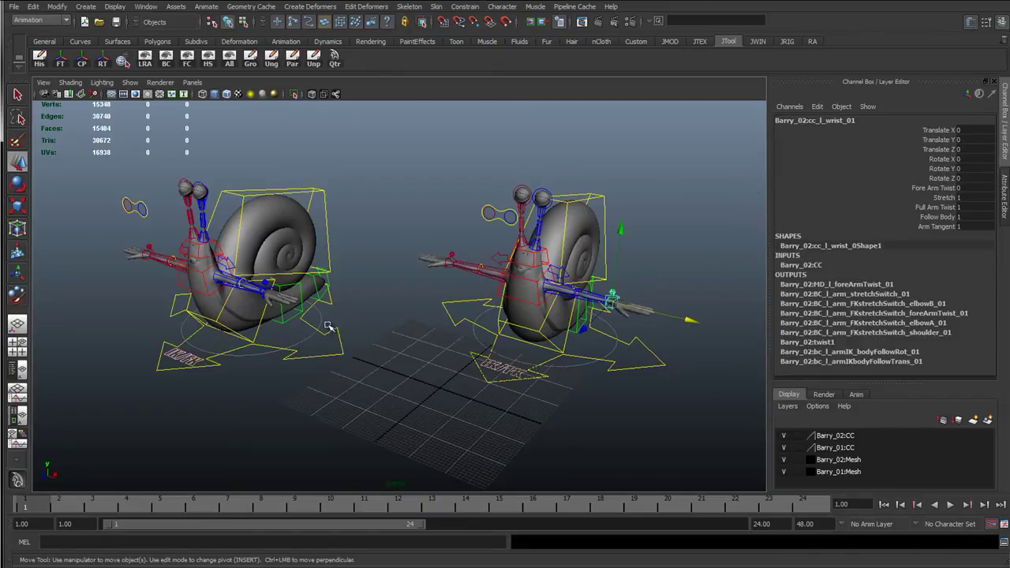
middle_click_drag(570, 318, 434, 338, "alt")
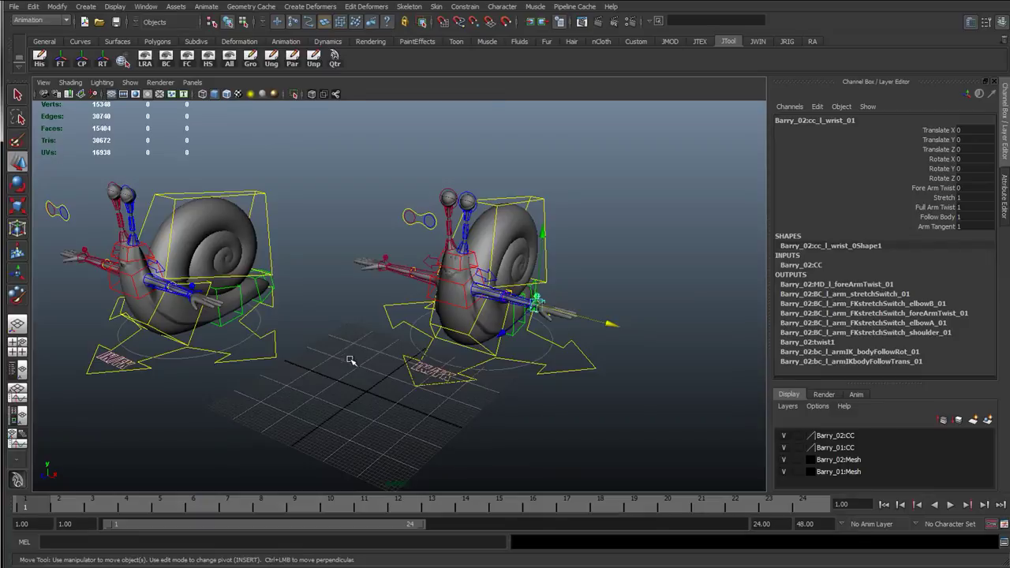
right_click_drag(348, 361, 432, 353, "alt")
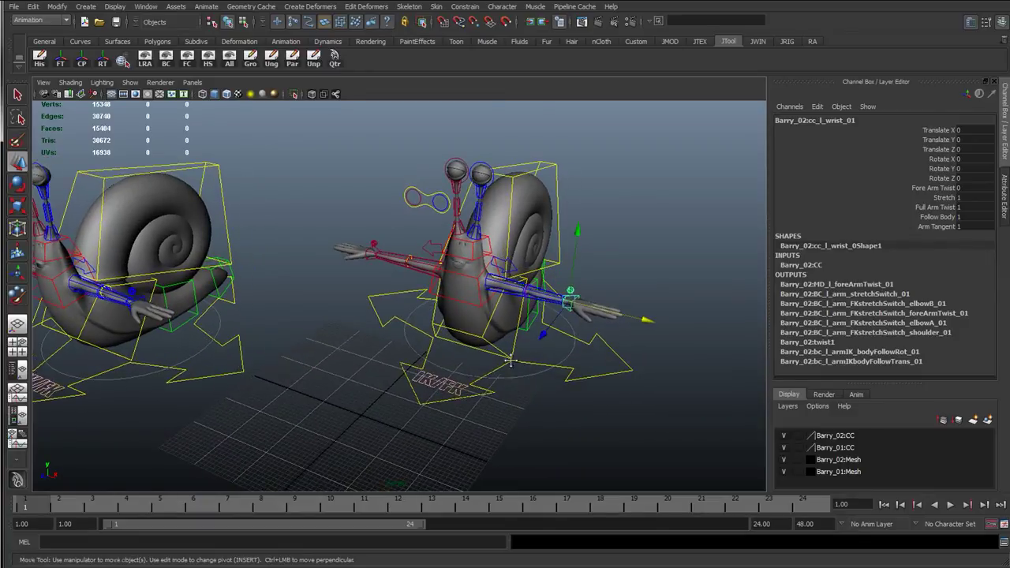
left_click_drag(512, 360, 442, 369, "alt")
key("a")
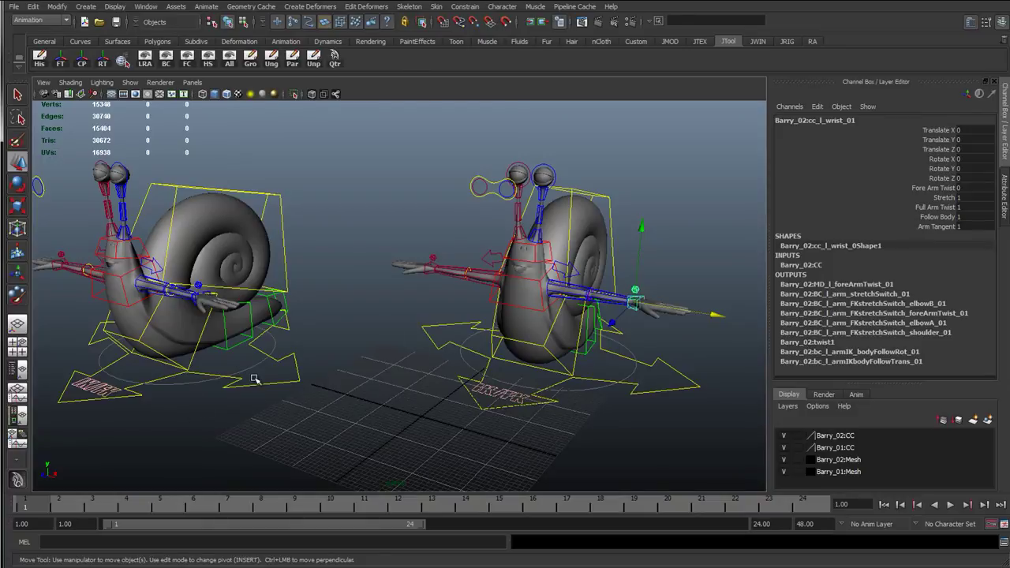
left_click_drag(334, 365, 323, 309, "alt")
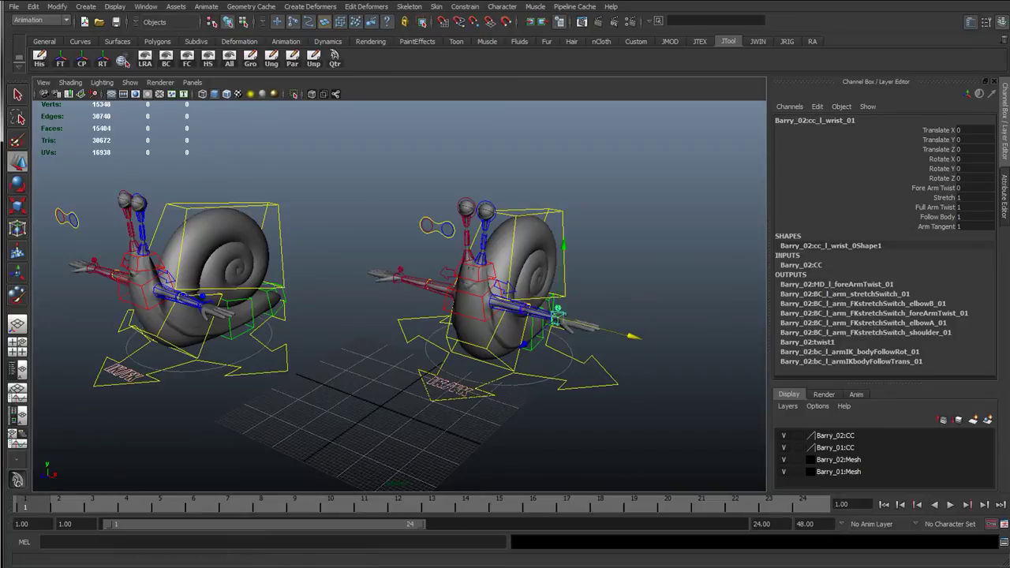
Inspect the file path of the first Barry_01.mb reference in the Reference Editor.
left_click_drag(425, 196, 373, 175)
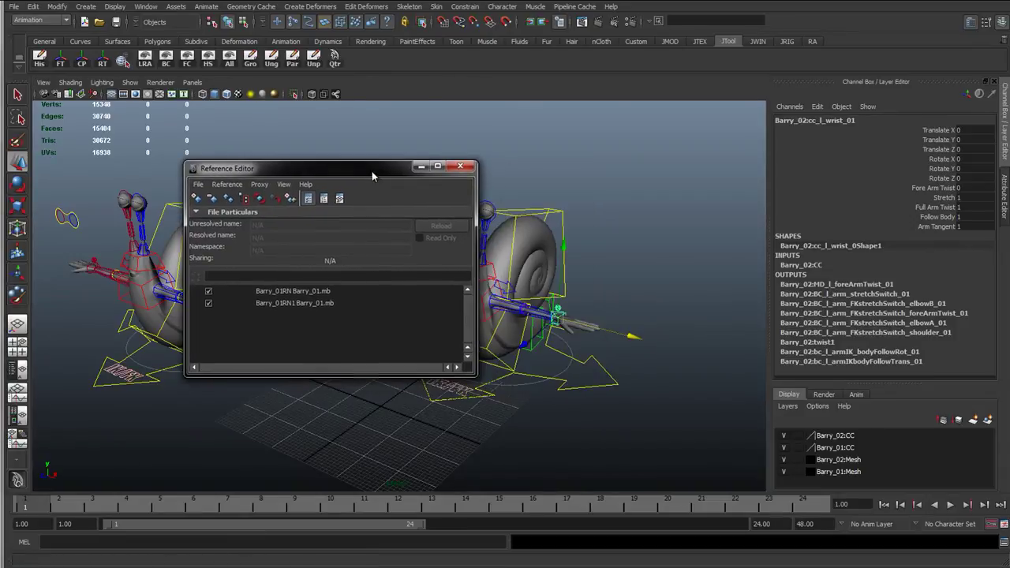
left_click(330, 291)
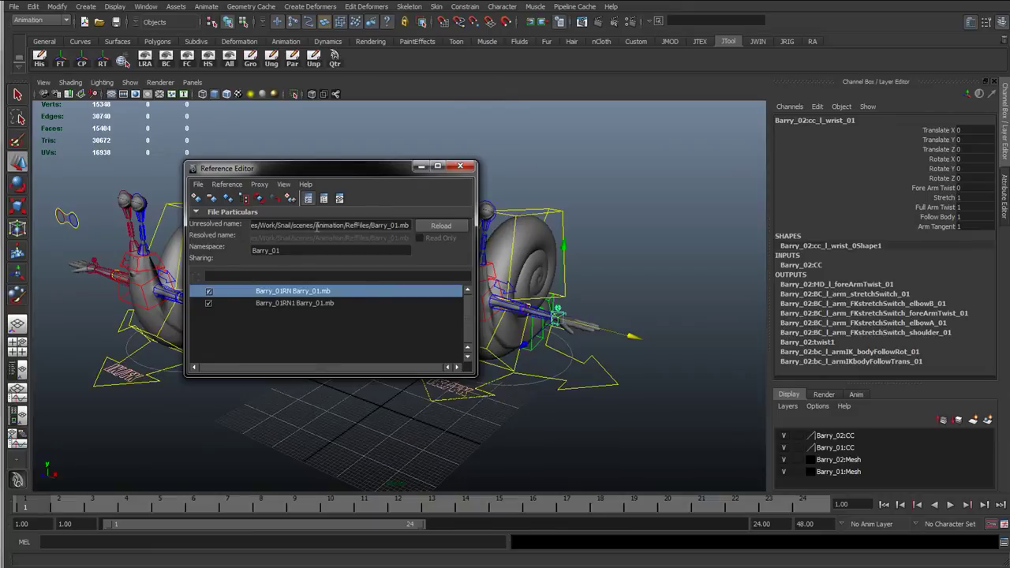
left_click_drag(317, 226, 365, 226)
left_click(290, 225)
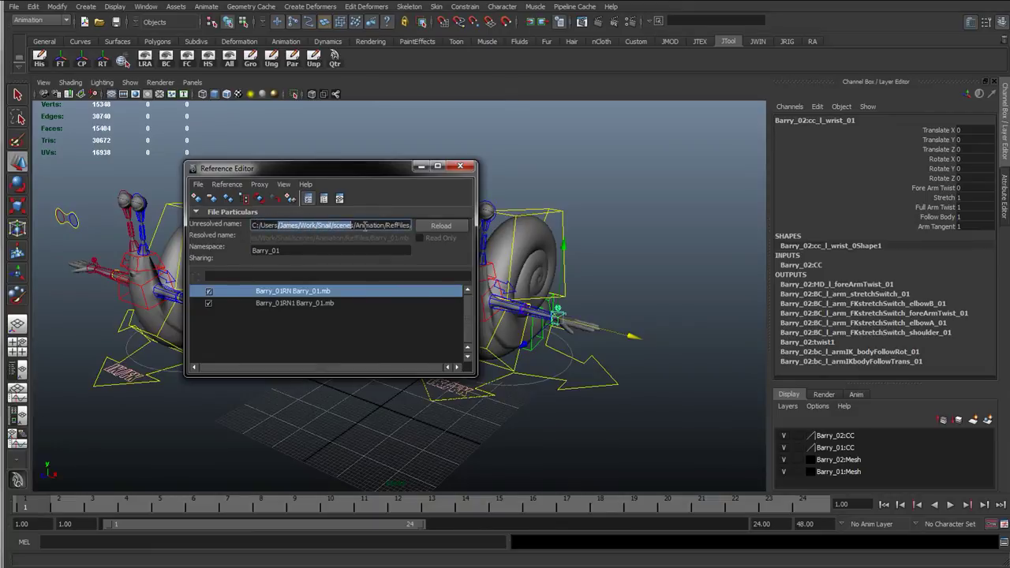
left_click_drag(278, 225, 439, 234)
left_click(362, 230)
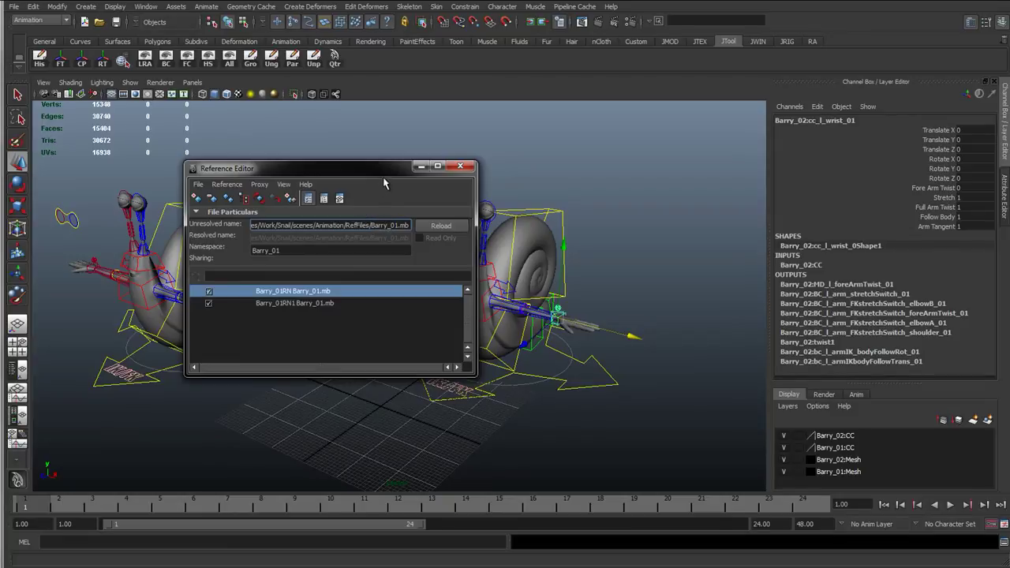
left_click_drag(388, 169, 260, 86)
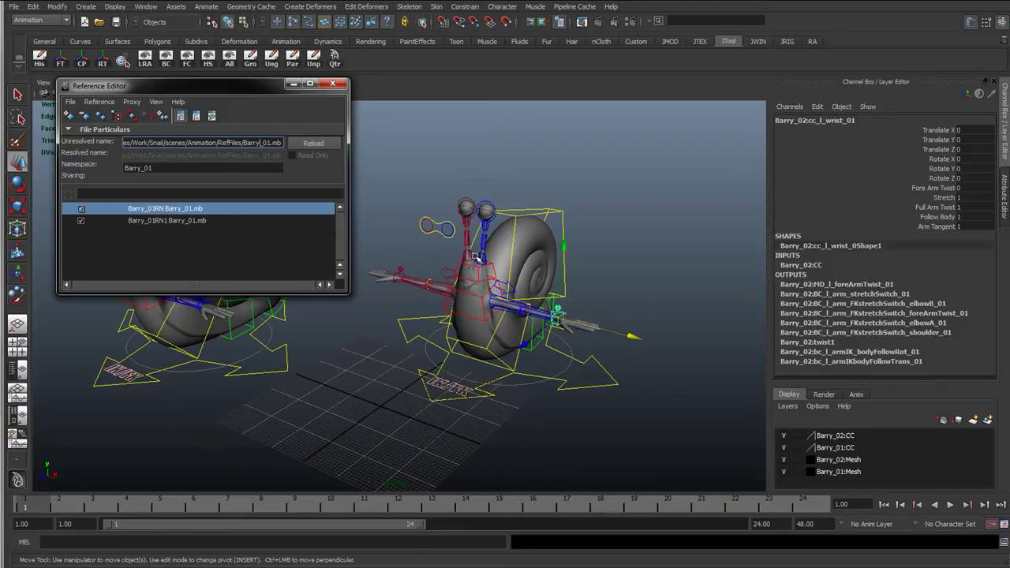
Compare the name prefixes of both snails' body meshes and controls with the referenced file's name.
left_click(470, 235)
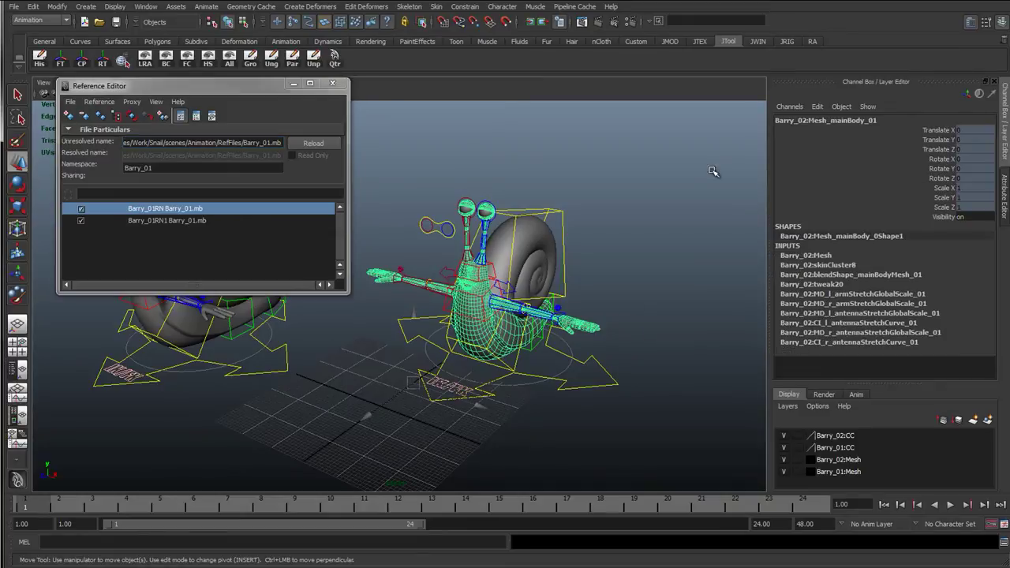
left_click(564, 313)
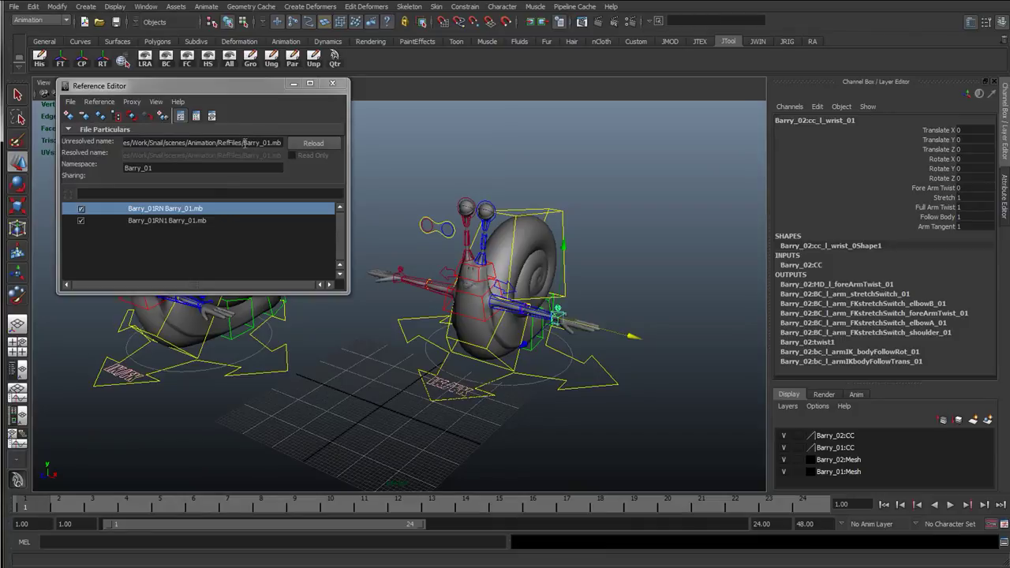
left_click_drag(245, 143, 272, 142)
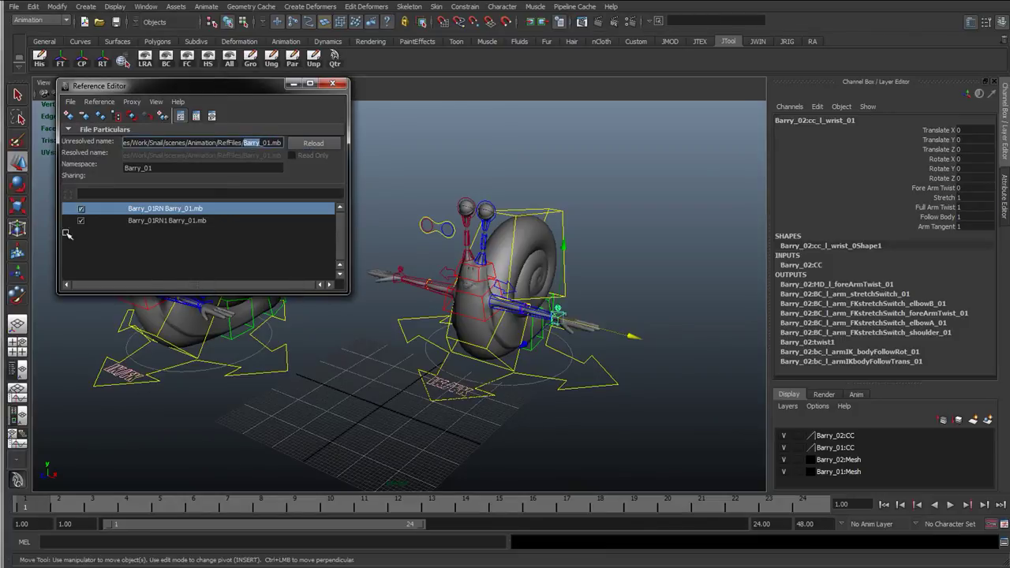
left_click_drag(210, 86, 486, 106)
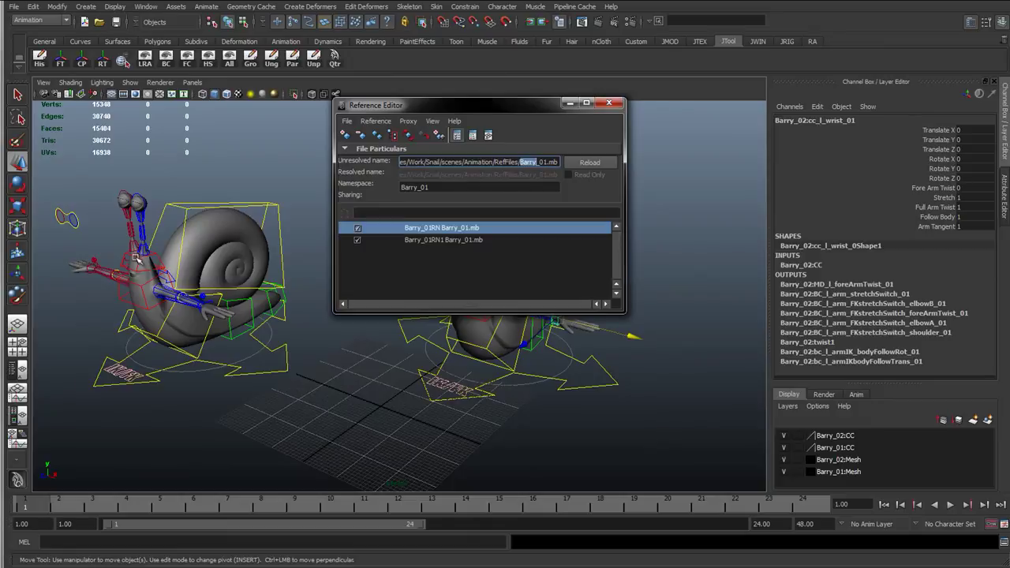
left_click(79, 267)
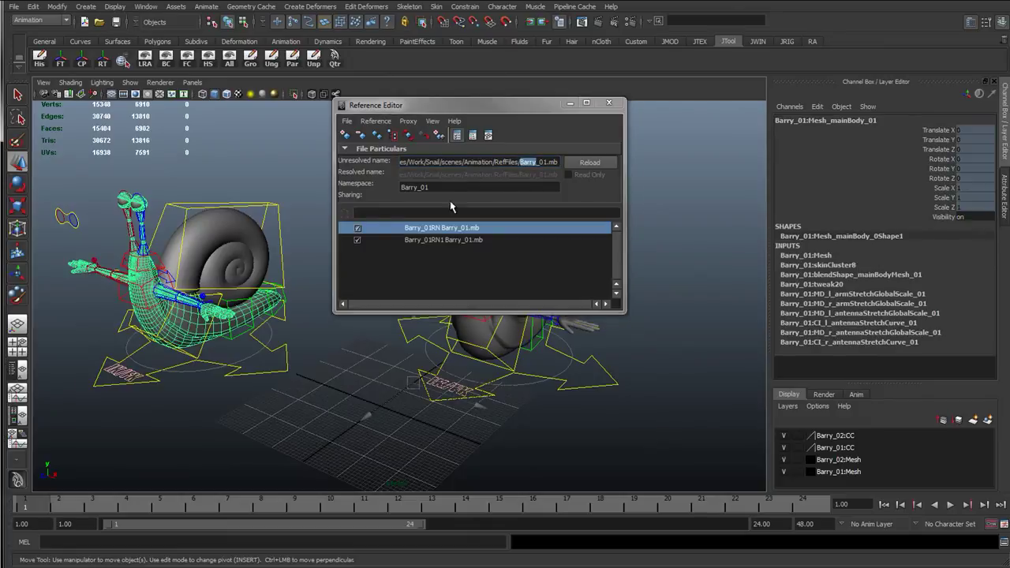
left_click(117, 293)
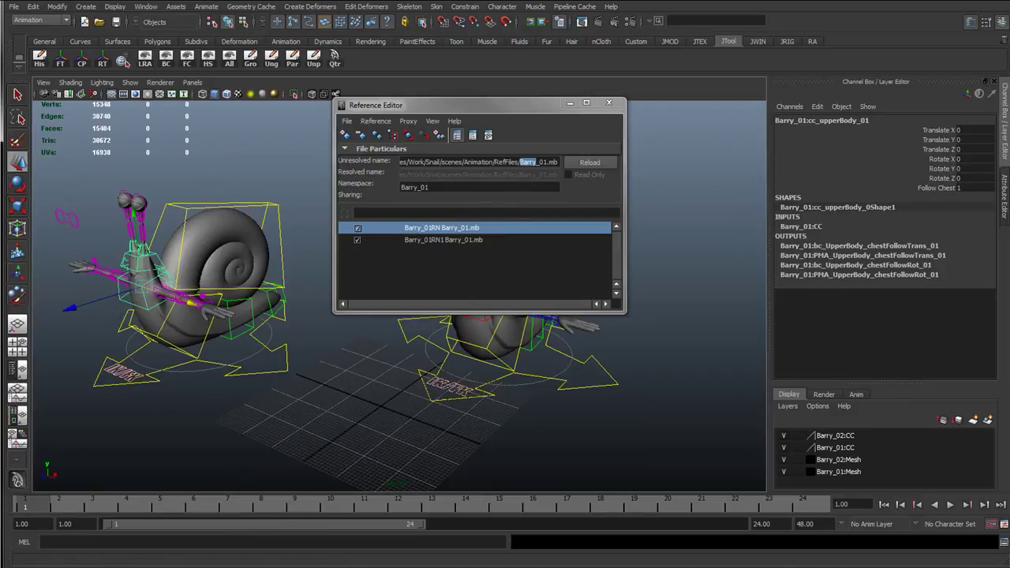
Select the first snail's global control, clear the selection and view both rigs from closer up.
left_click_drag(245, 363, 285, 364, "alt")
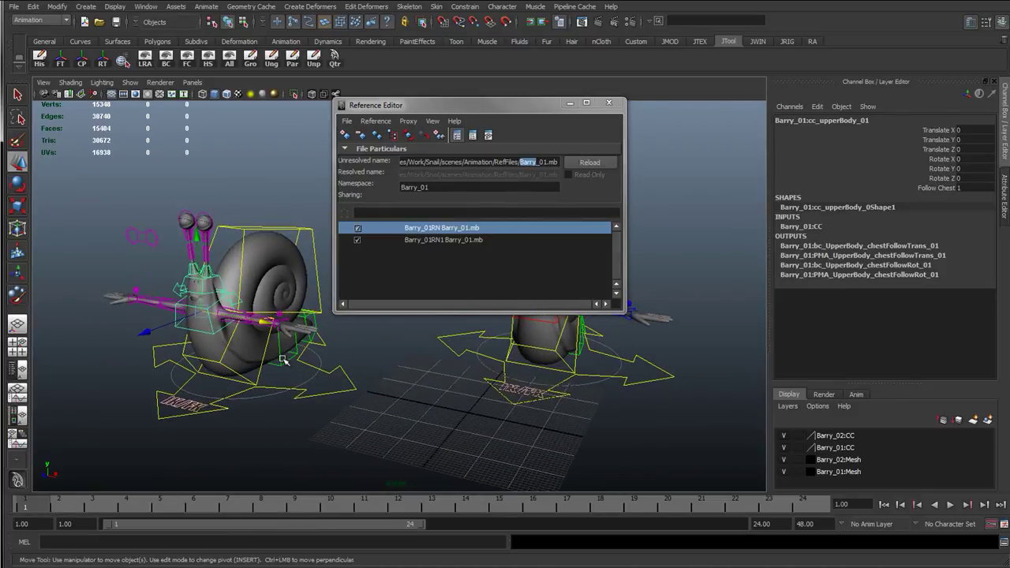
left_click(354, 400)
left_click_drag(354, 399, 284, 365, "alt")
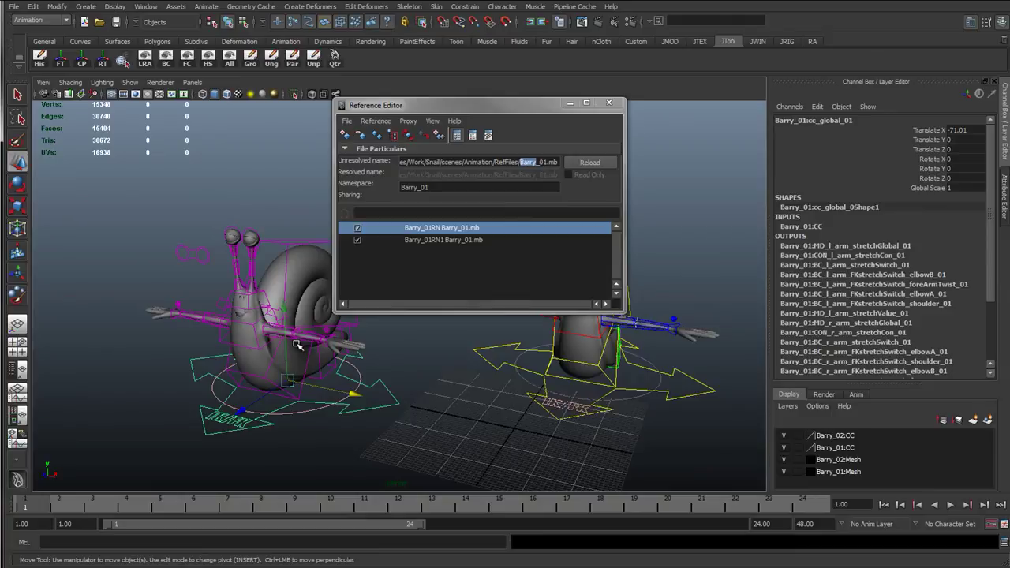
left_click(186, 273)
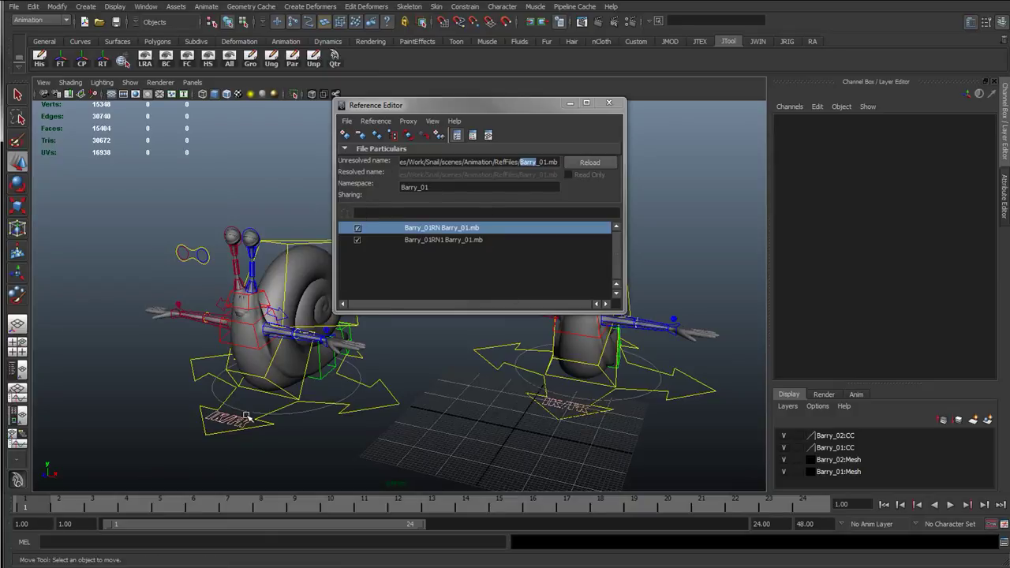
left_click_drag(385, 421, 426, 416, "alt")
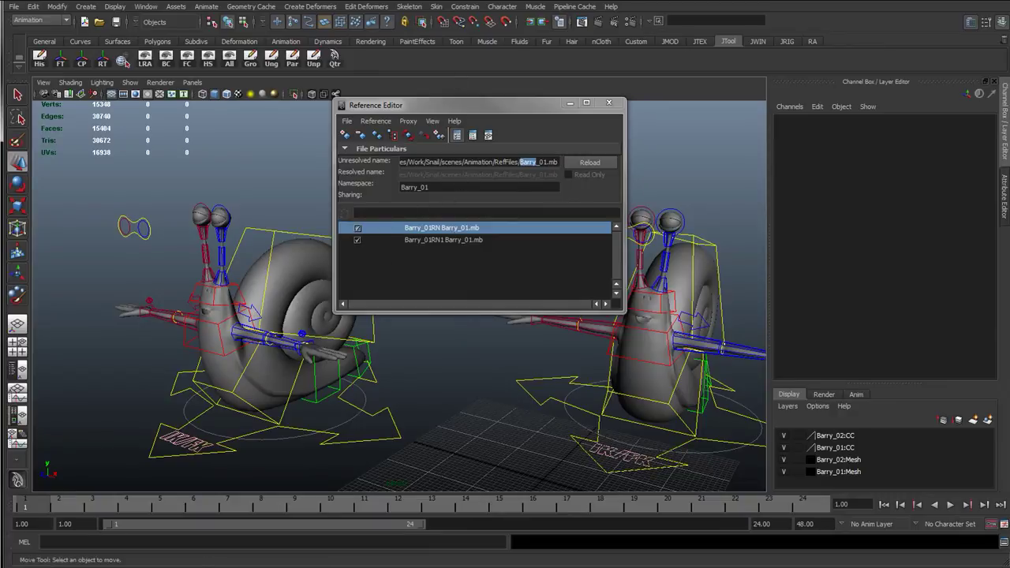
Rotate the first snail's left upper-arm FK control to about -49 degrees in Y.
left_click(278, 381)
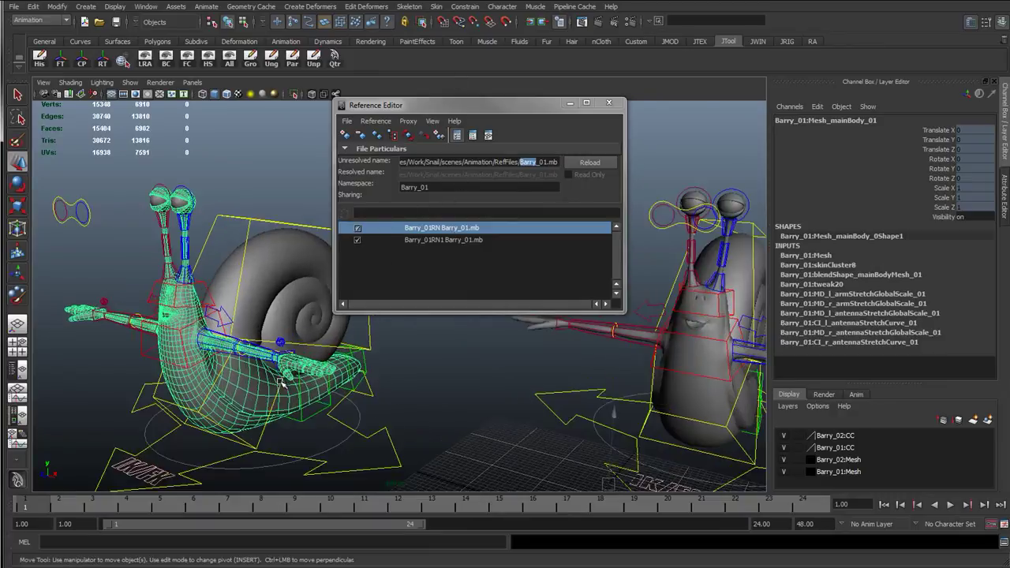
left_click_drag(278, 380, 385, 354, "alt")
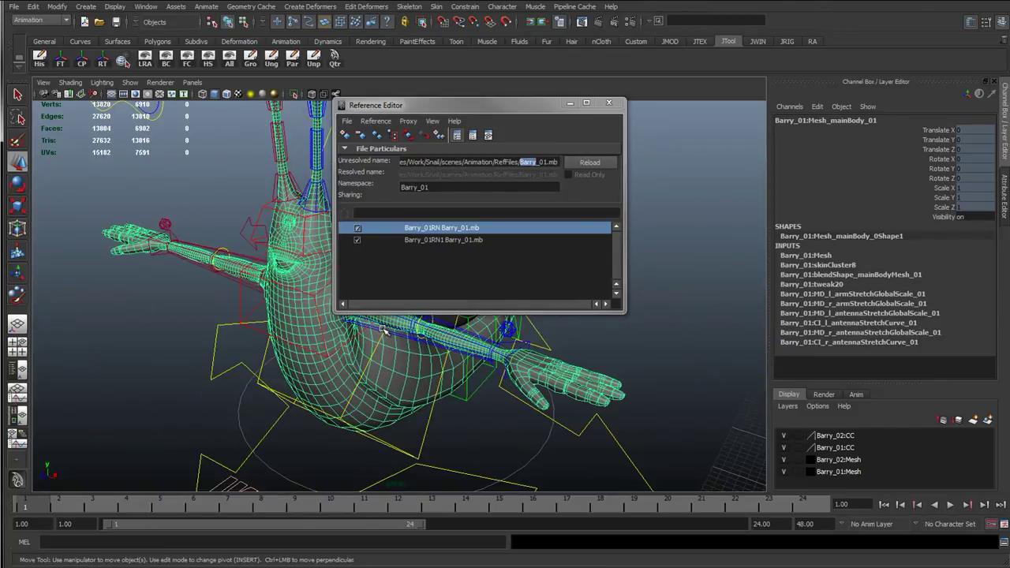
left_click(384, 329)
key("e")
middle_click_drag(399, 333, 300, 411, "alt")
left_click_drag(298, 422, 200, 444)
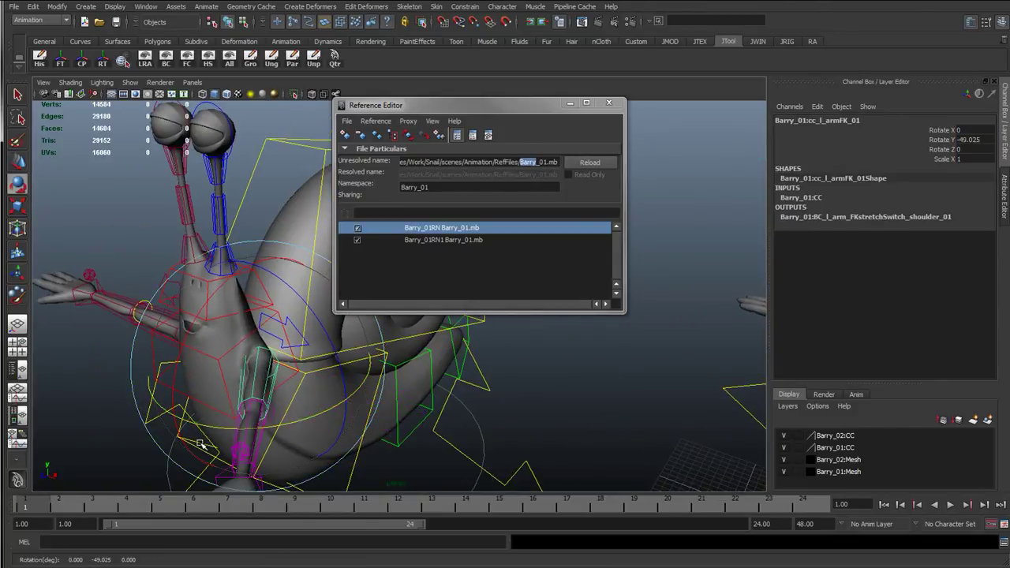
Rotate the left upper-arm FK control further, to about X -148.4, Y -74.2, Z 154.6.
middle_click_drag(293, 388, 383, 334, "alt")
left_click_drag(378, 334, 307, 387, "alt")
left_click_drag(504, 111, 678, 109)
right_click_drag(404, 301, 457, 306, "alt")
left_click_drag(356, 355, 305, 371, "alt")
right_click_drag(465, 377, 500, 379, "alt")
middle_click_drag(366, 369, 406, 399, "alt")
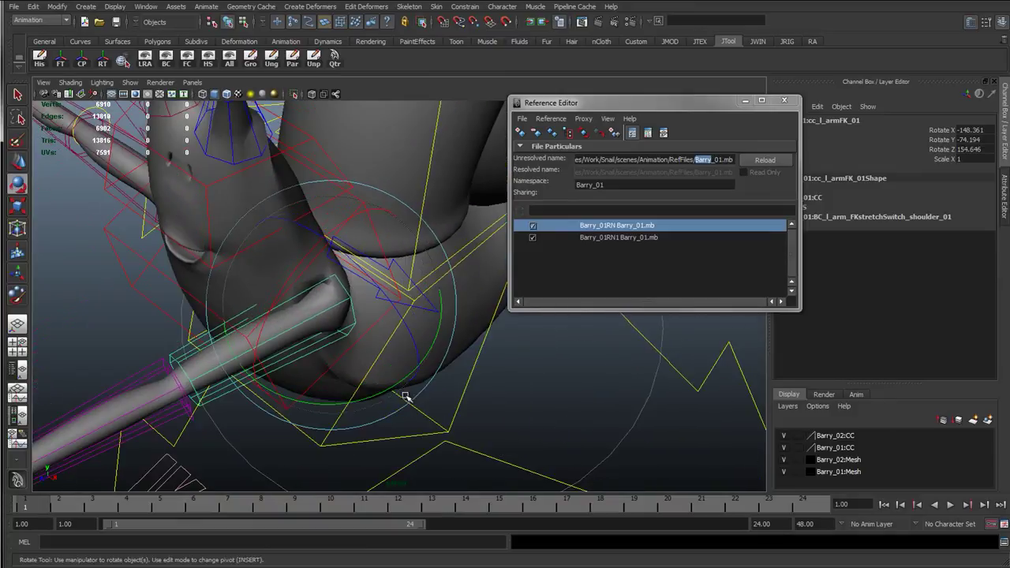
Examine the first snail's deformed left shoulder and check the Barry_01 file in the RefFiles folder.
left_click_drag(405, 399, 297, 368, "alt")
right_click_drag(298, 347, 355, 316, "alt")
middle_click_drag(356, 213, 347, 158, "alt")
left_click_drag(379, 276, 205, 340, "alt")
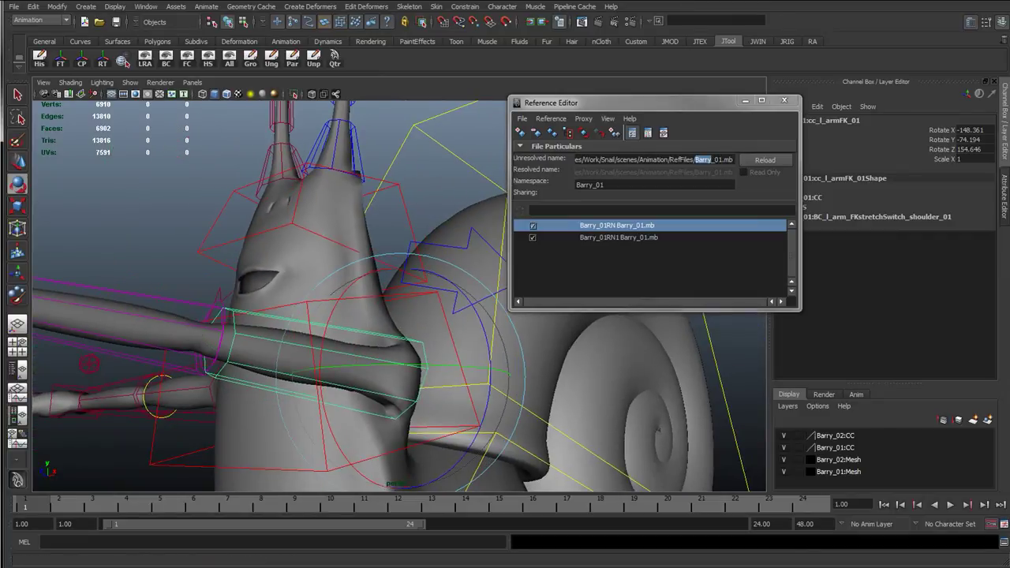
left_click_drag(1, 150, 578, 149)
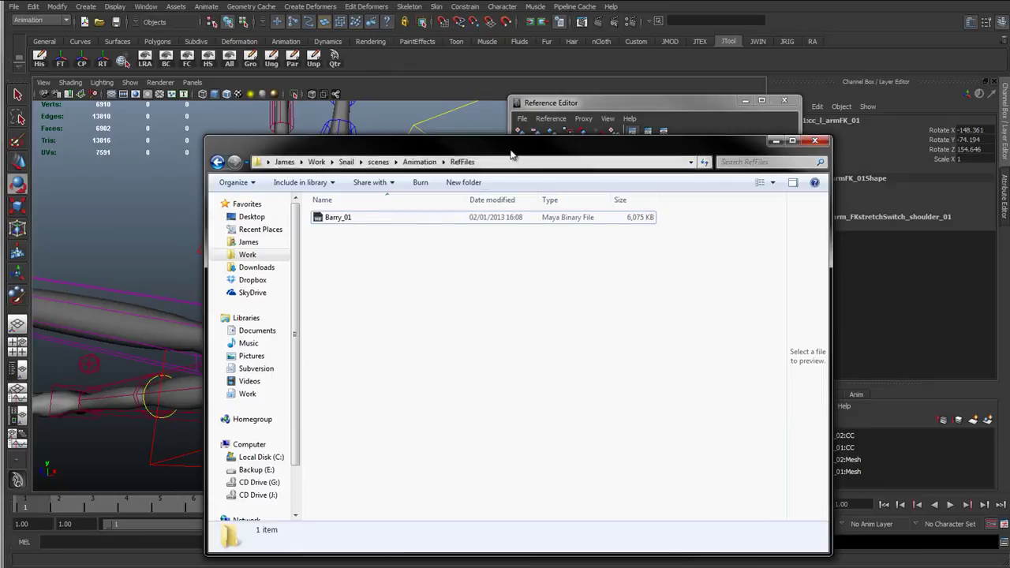
left_click_drag(512, 150, 0, 146)
Undo all the rotations made on the first snail's left upper-arm FK control.
left_click_drag(302, 345, 360, 454, "alt")
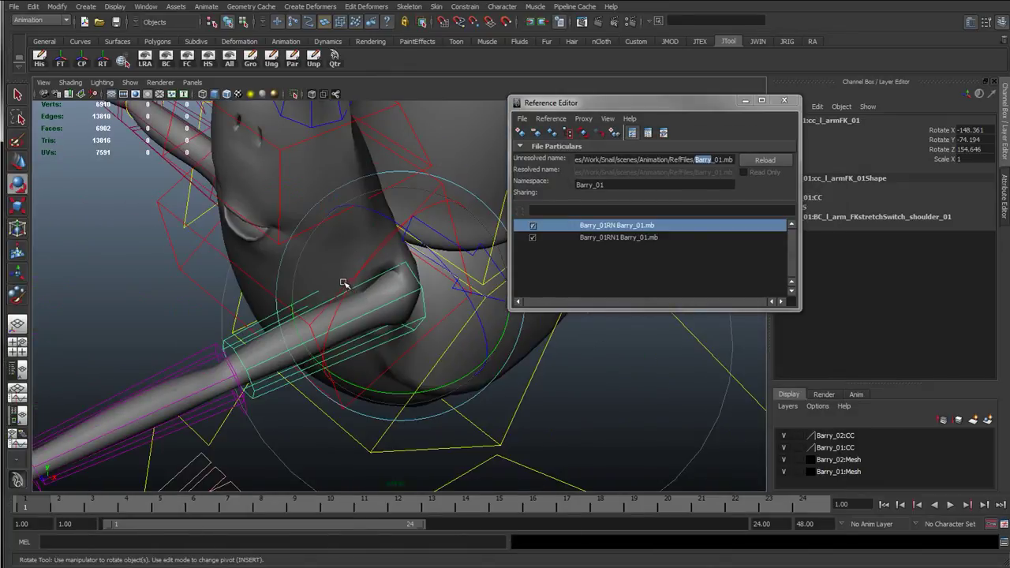
key("ctrl+z")
key("ctrl+z")
key("ctrl+z")
key("ctrl+z")
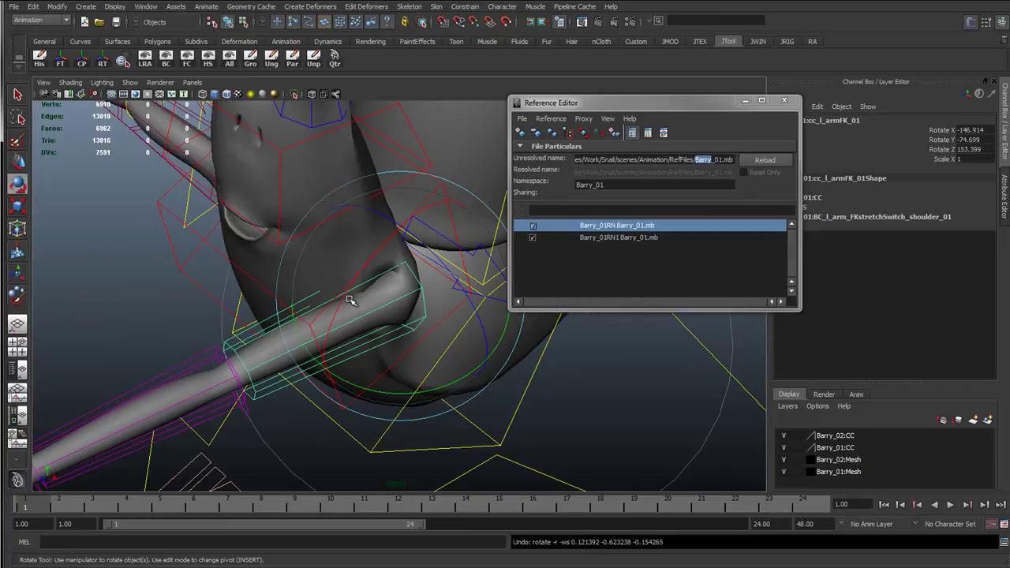
key("q")
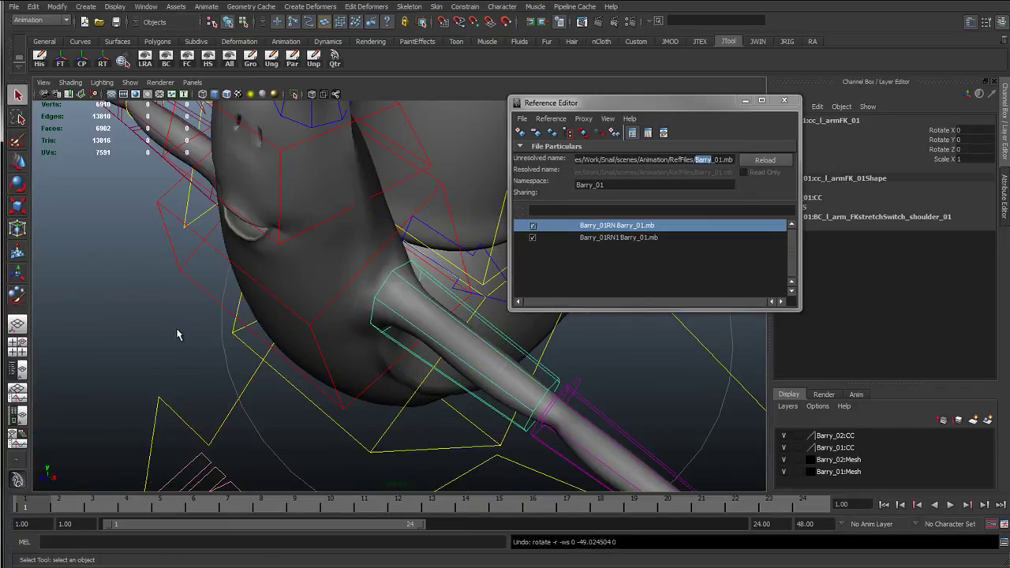
Clear the selection and view both snails together with the Reference Editor moved aside.
left_click(178, 334)
scroll(345, 345, "down", 10)
middle_click_drag(412, 348, 318, 330, "alt")
scroll(395, 345, "down", 3)
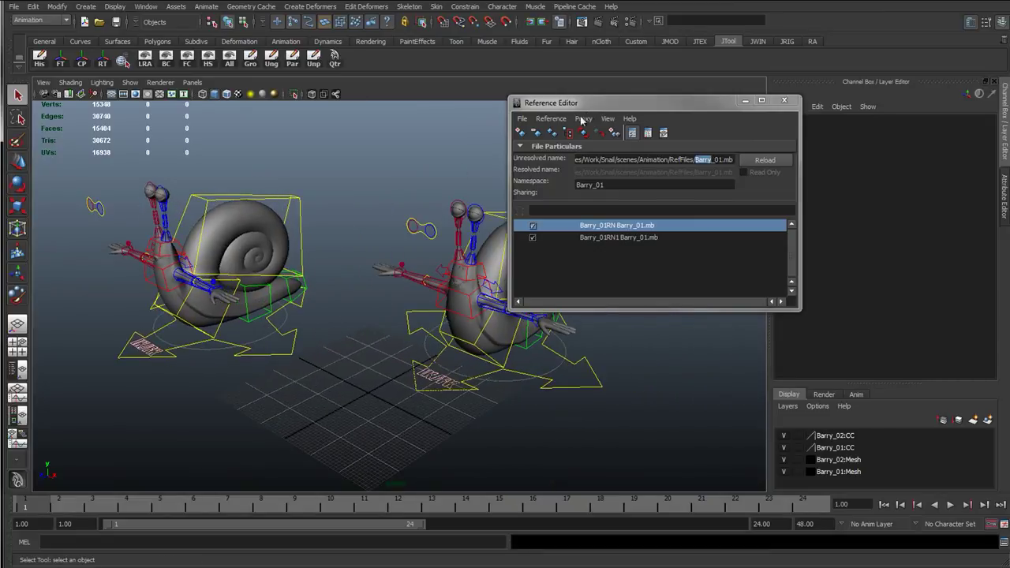
left_click_drag(643, 102, 685, 93)
left_click_drag(337, 306, 333, 278, "alt")
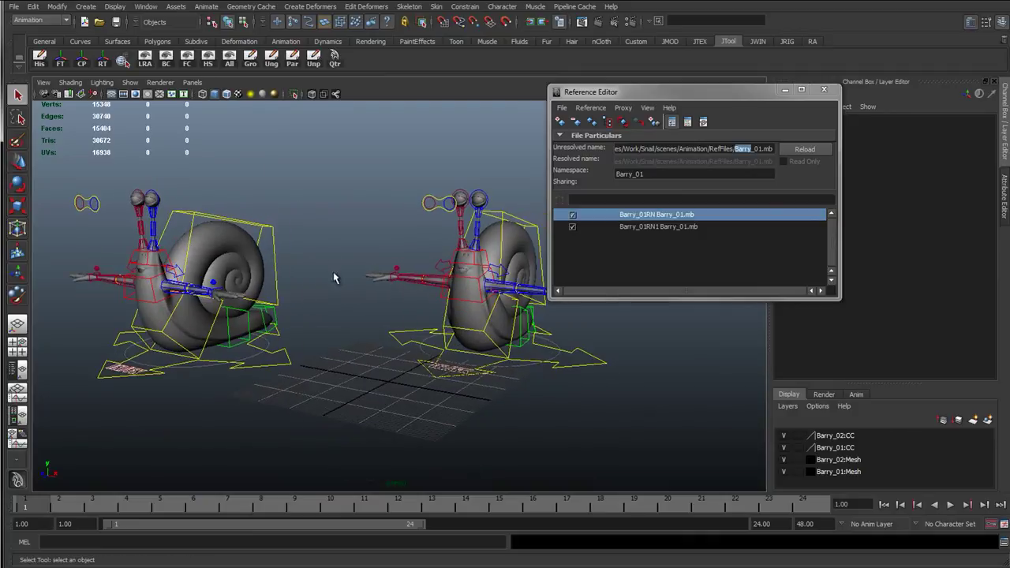